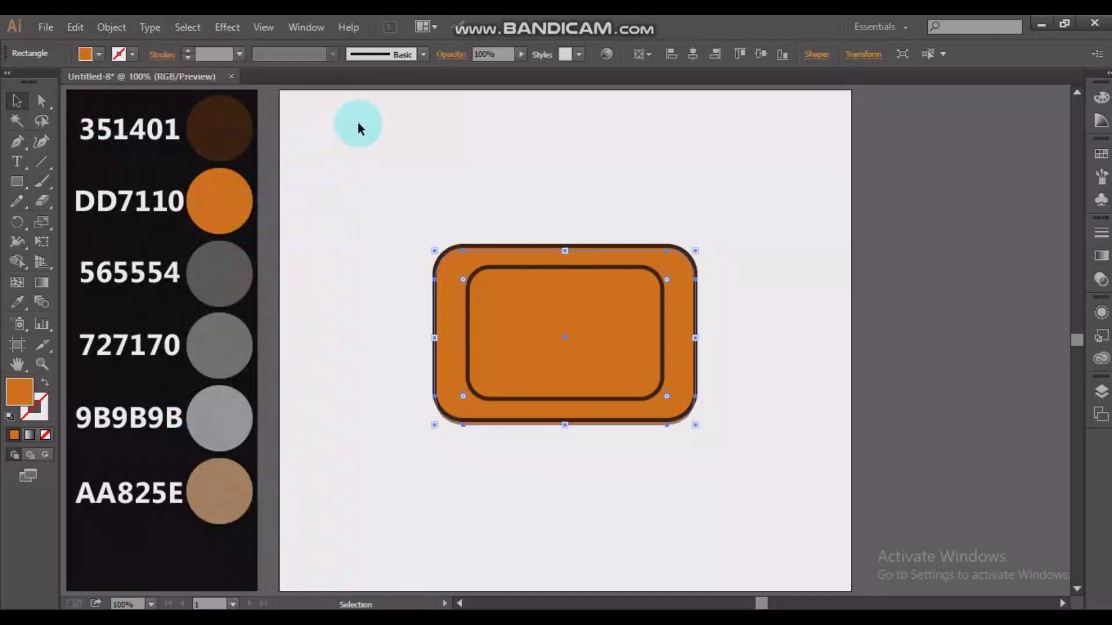
Nudge the front orange rounded rectangle left so it sits offset from the dark outer outline.
key(Left)
key(Left)
key(Left)
key(Left)
key(Left)
key(Left)
key(Left)
key(Left)
key(Left)
key(Left)
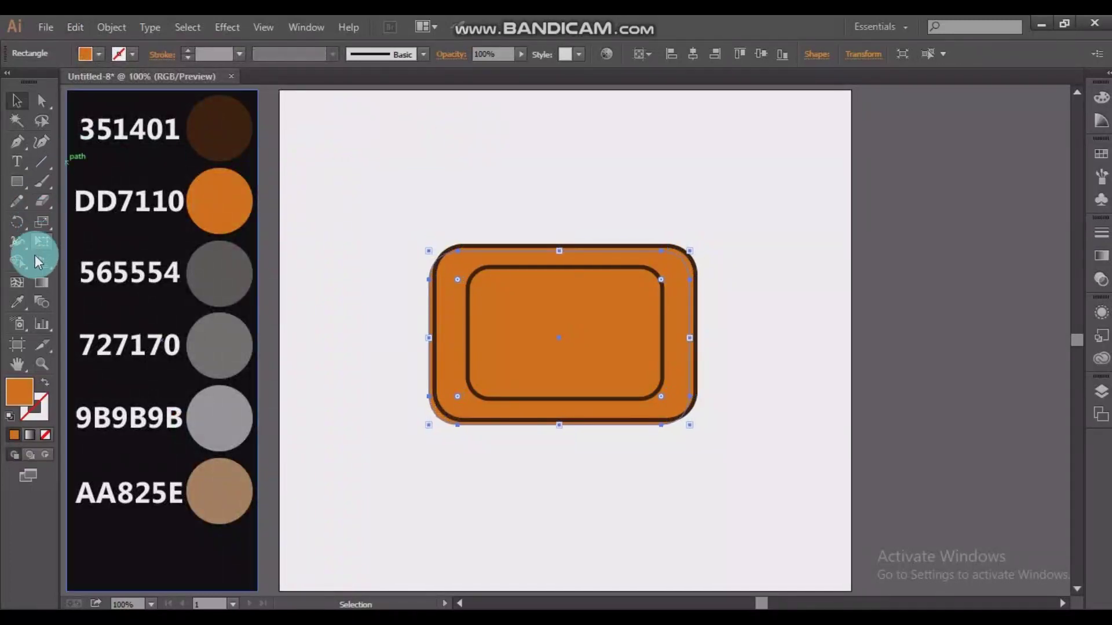
Remove the offset orange copy's overhang outside the dark outer outline with Shape Builder.
shift+click(494, 250)
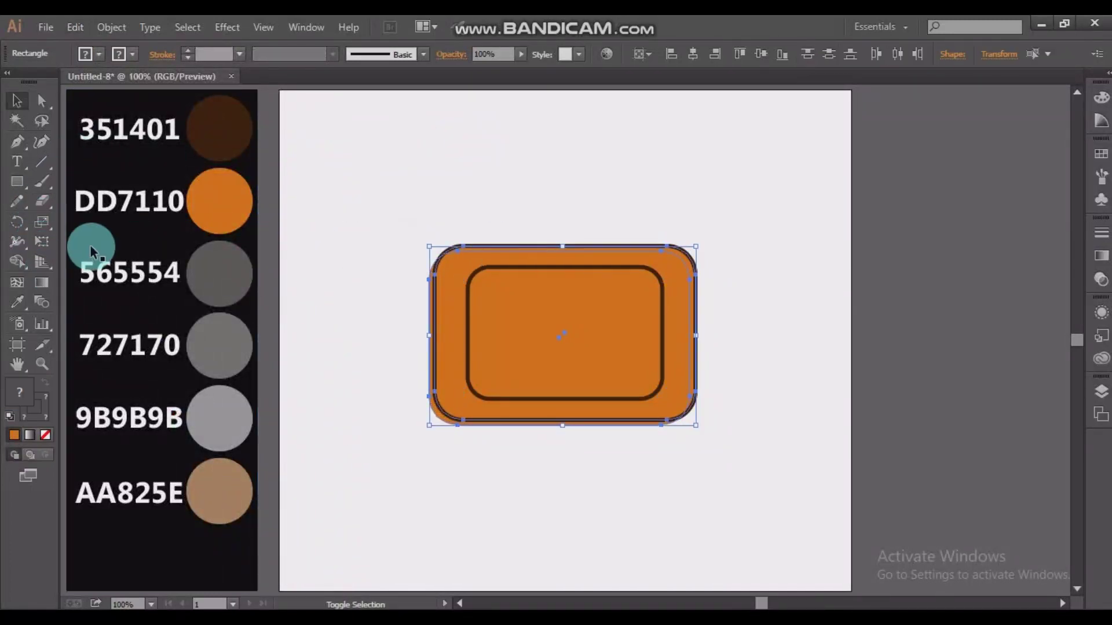
click(16, 261)
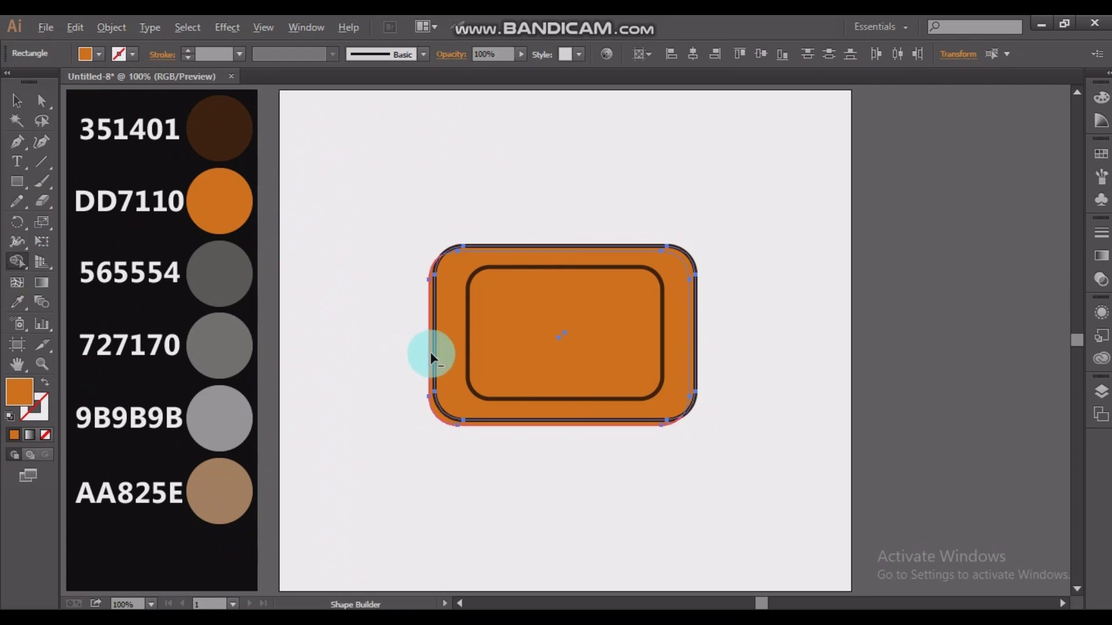
key(z)
click(535, 331)
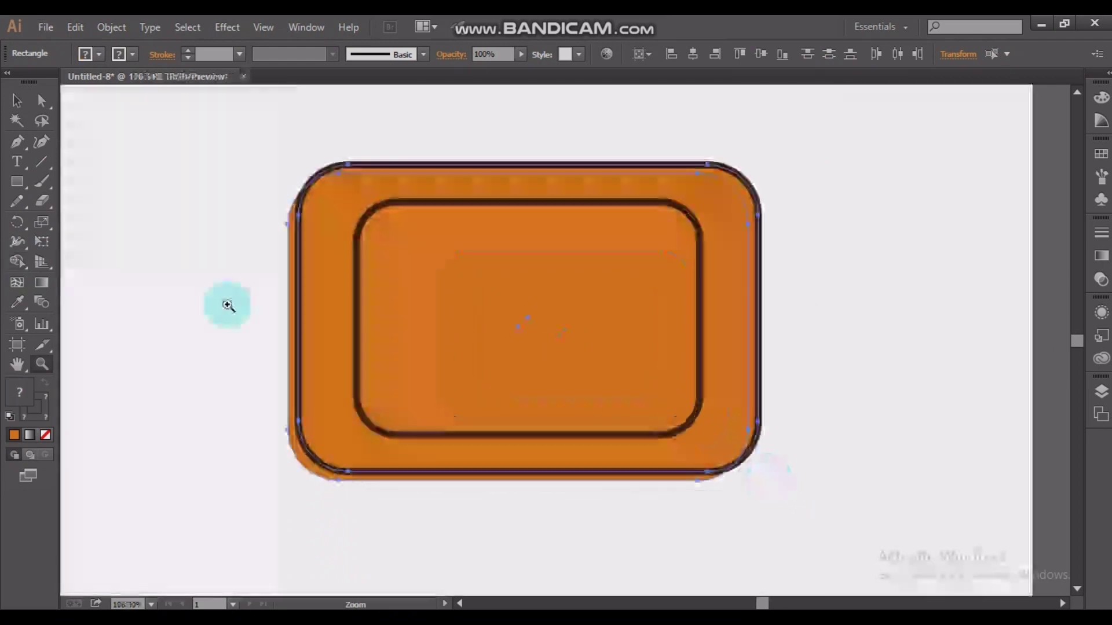
click(16, 261)
mouse_move(275, 302)
mouse_down()
mouse_move(293, 308)
mouse_move(213, 246)
mouse_up()
click(18, 99)
click(232, 148)
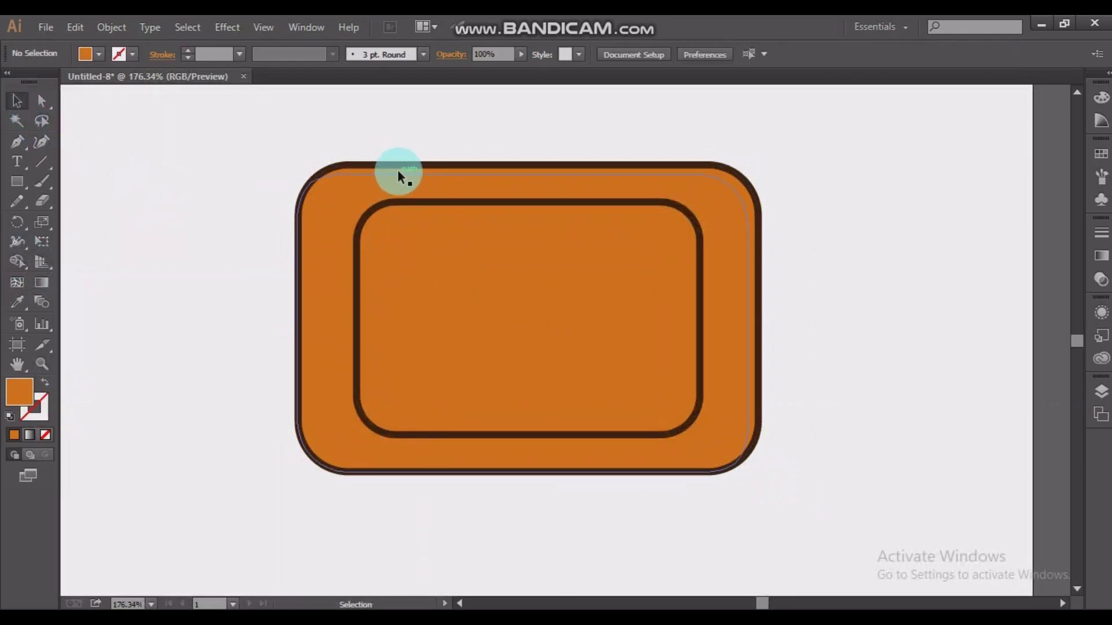
Recolor the full-size orange rounded rectangle behind the trimmed copy to lighter orange FC9B4C as an edge highlight.
click(397, 172)
key(z)
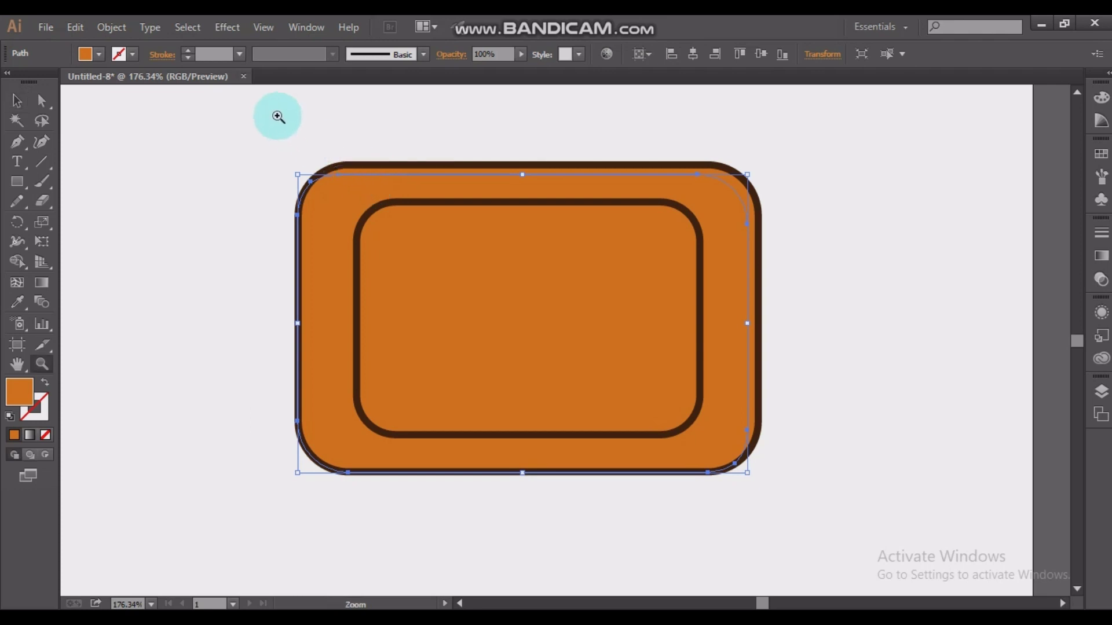
drag(278, 111, 479, 241)
key(v)
click(367, 303)
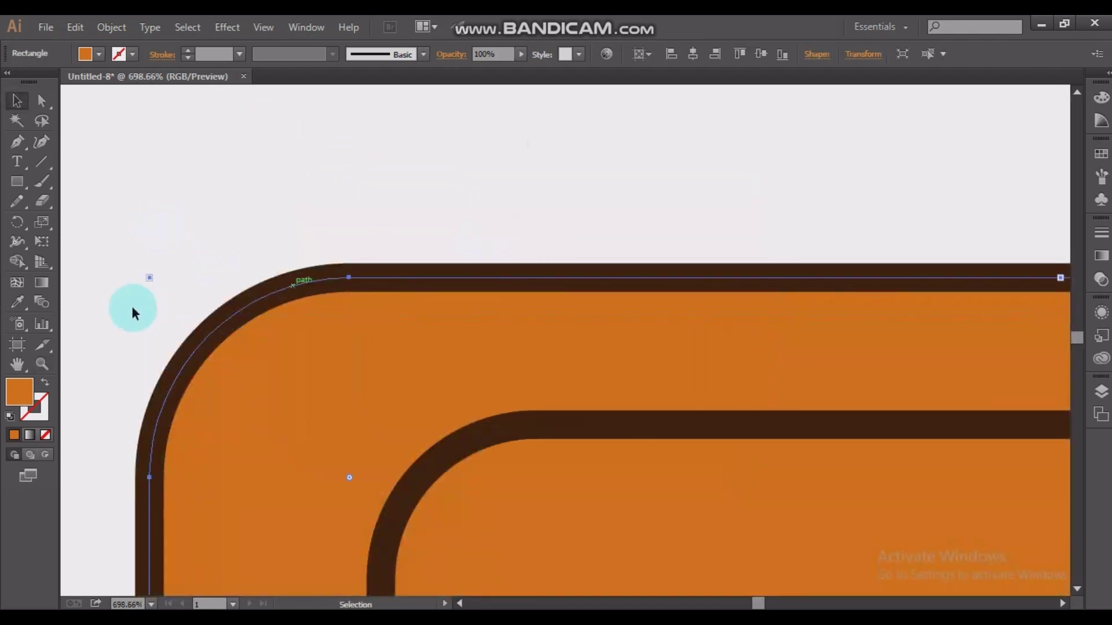
double_click(17, 398)
click(491, 211)
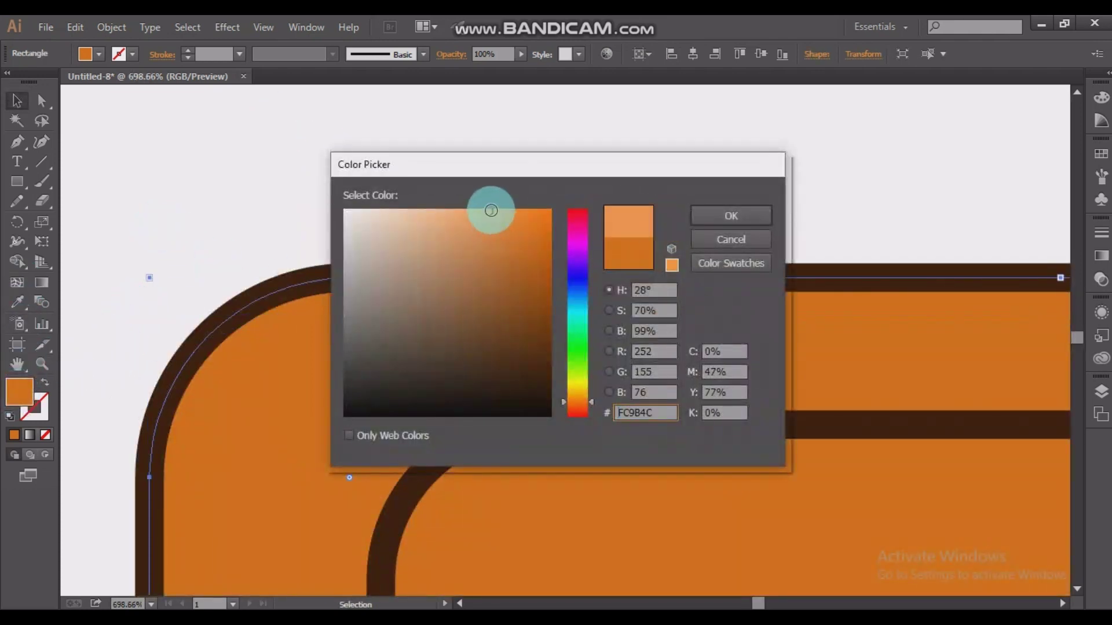
click(753, 213)
click(524, 158)
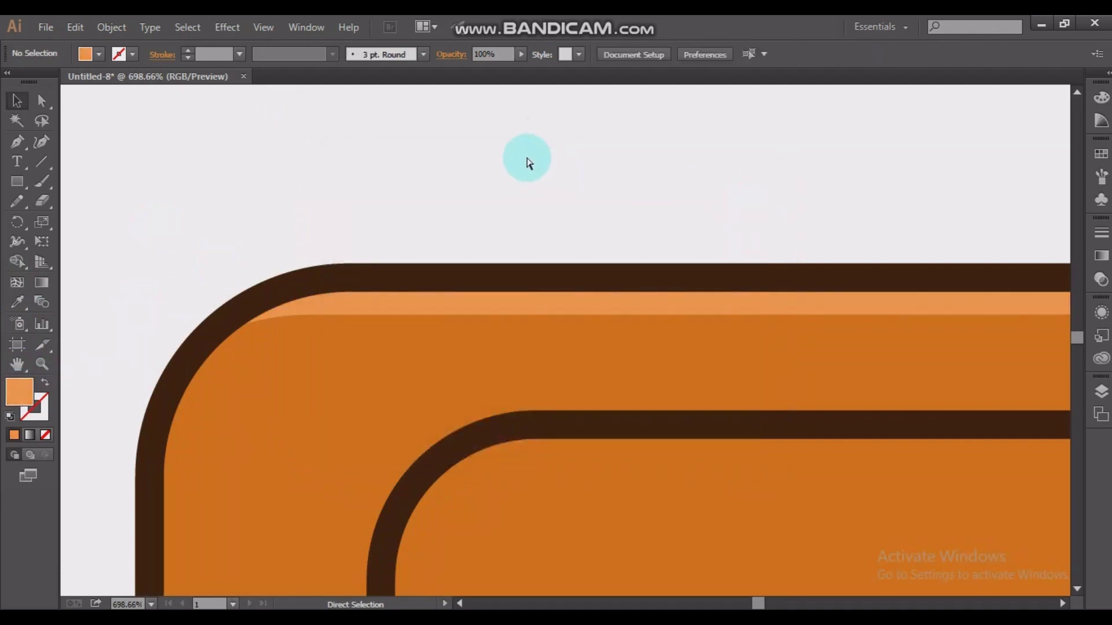
Paste a copy of the inner rounded outline behind it and fill the copy with the dark gray 565554 swatch color.
key(ctrl+1)
click(638, 268)
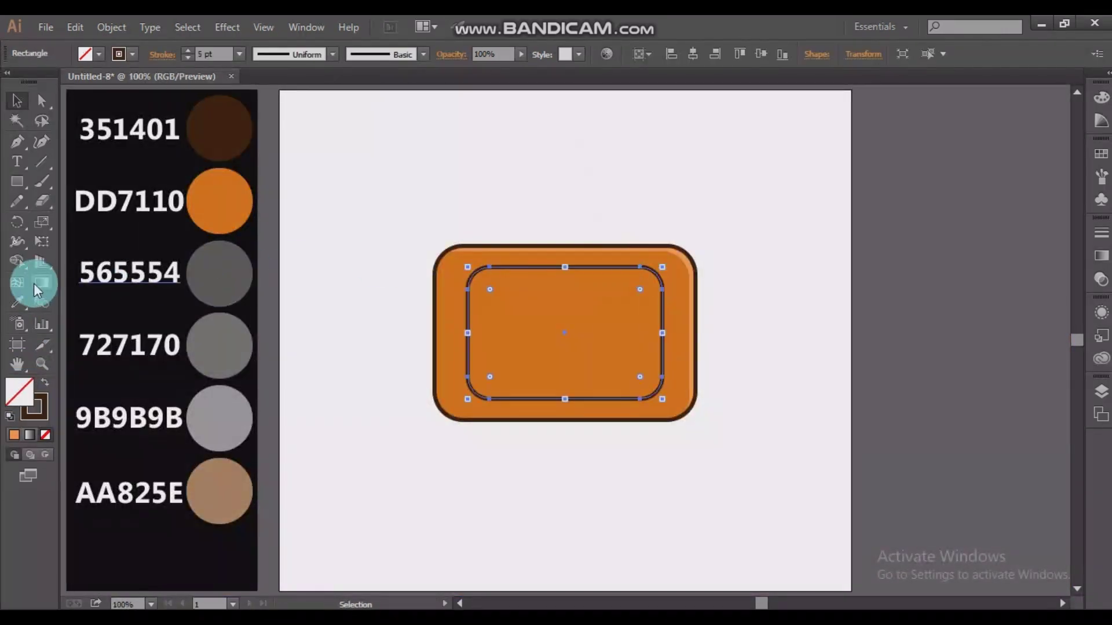
click(75, 28)
click(105, 105)
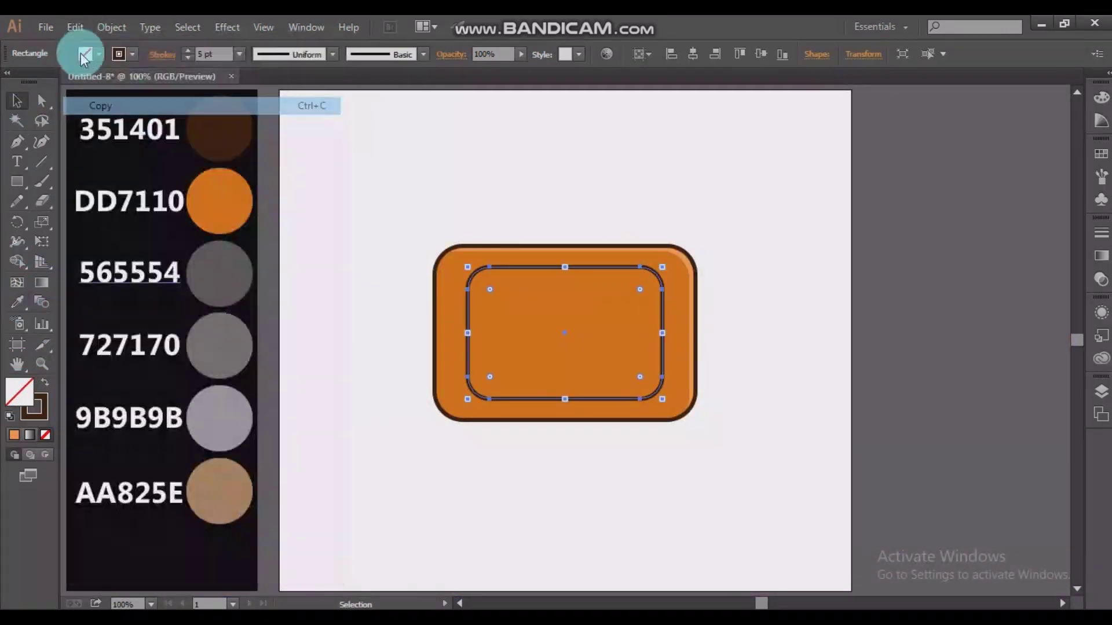
click(76, 27)
click(133, 159)
click(17, 301)
click(218, 272)
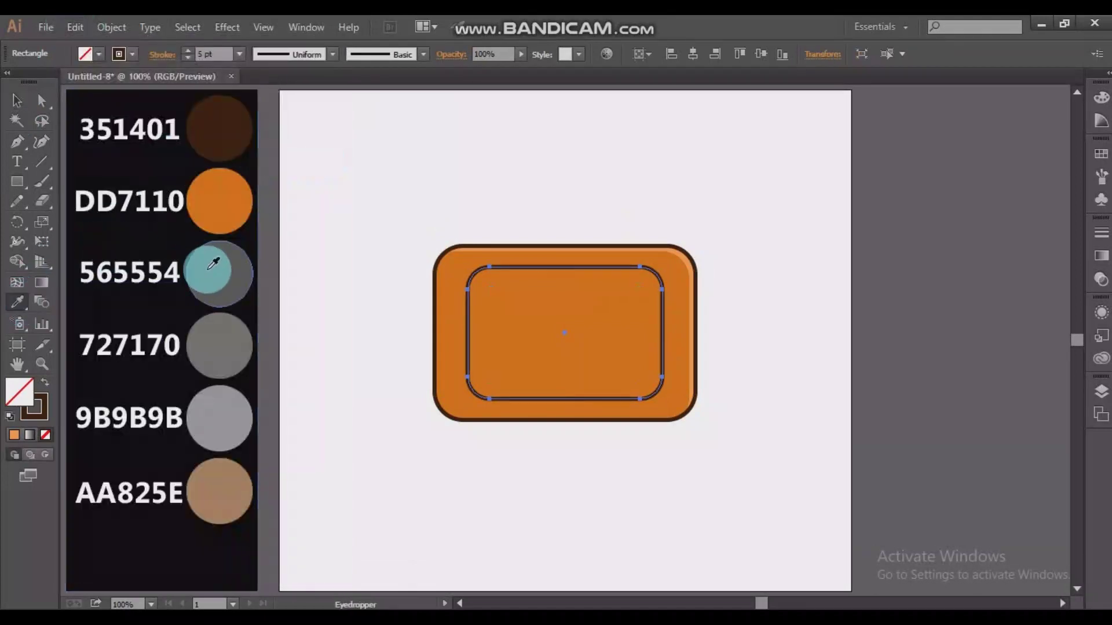
Copy the dark gray screen rectangle and paste the duplicate in front of it.
click(22, 98)
click(75, 27)
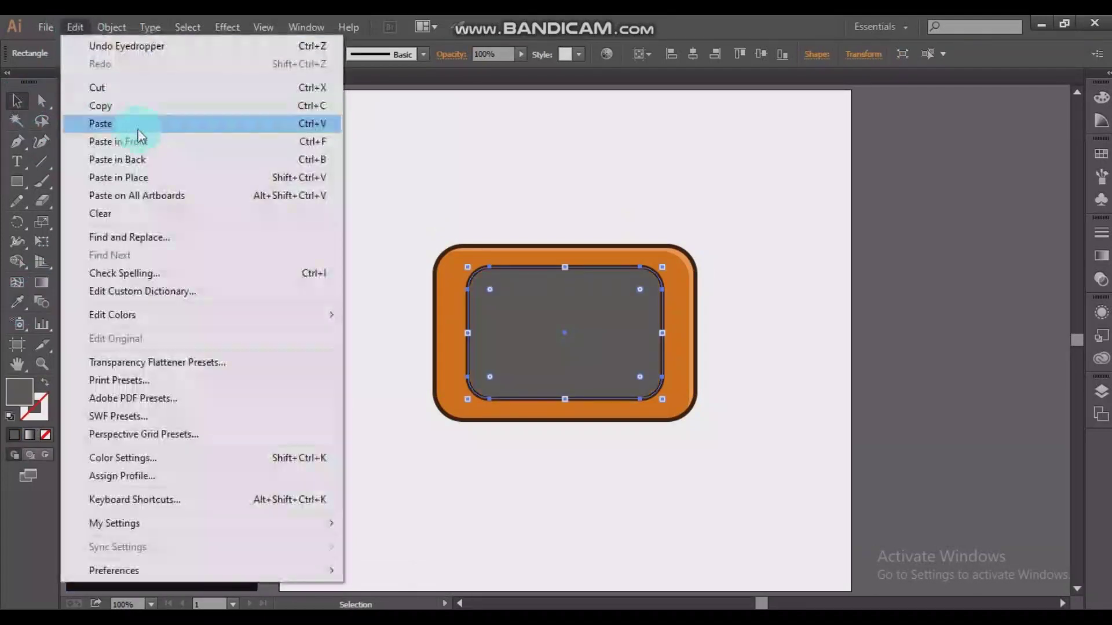
click(134, 109)
click(76, 28)
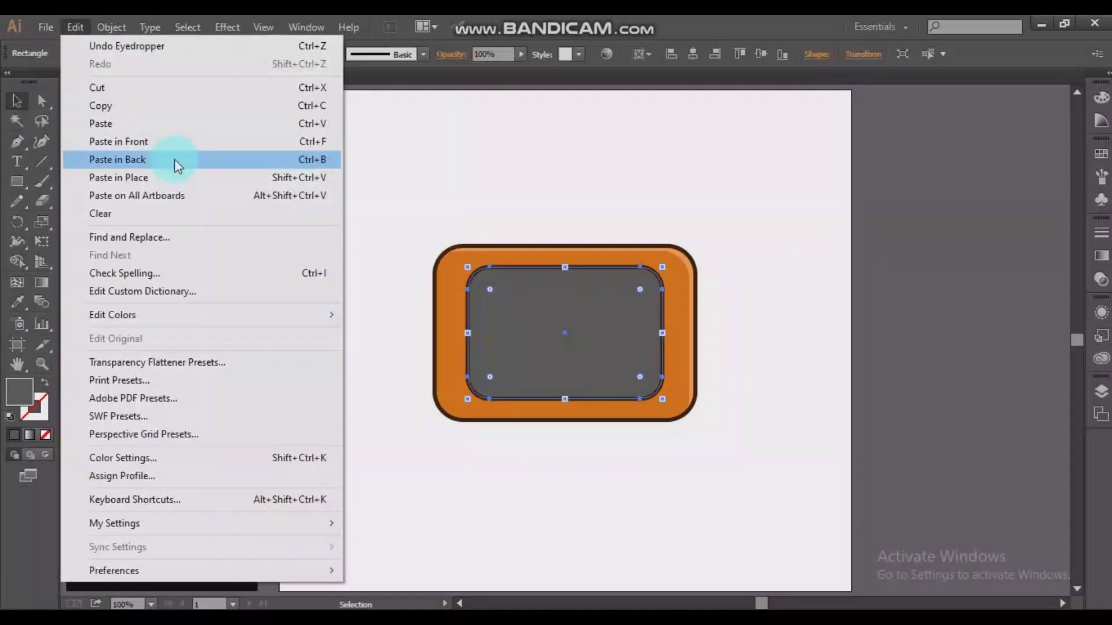
click(174, 144)
Nudge the duplicated gray rectangle left and up until it overhangs the screen's upper-left edges.
key(Left)
key(Left)
key(Left)
key(Left)
key(Left)
key(Left)
key(Left)
key(Left)
key(Left)
key(Left)
key(Left)
key(Left)
key(Left)
key(Left)
key(Left)
key(Left)
key(Left)
key(Left)
key(Left)
key(Left)
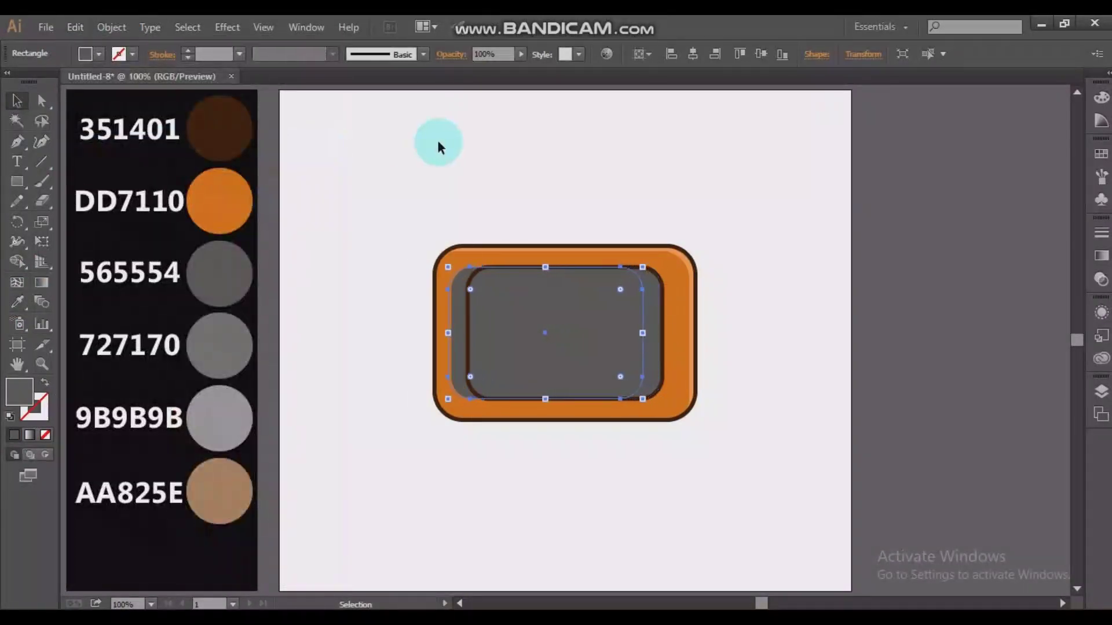
key(Up)
key(Up)
key(Up)
key(Up)
key(Up)
key(Up)
key(Up)
key(Up)
key(Up)
key(Up)
key(Up)
key(Up)
key(Up)
key(Up)
key(Up)
key(Up)
key(Up)
key(Up)
key(Up)
key(Up)
key(Up)
key(Up)
key(Left)
key(Left)
key(Left)
key(Left)
key(Up)
key(Up)
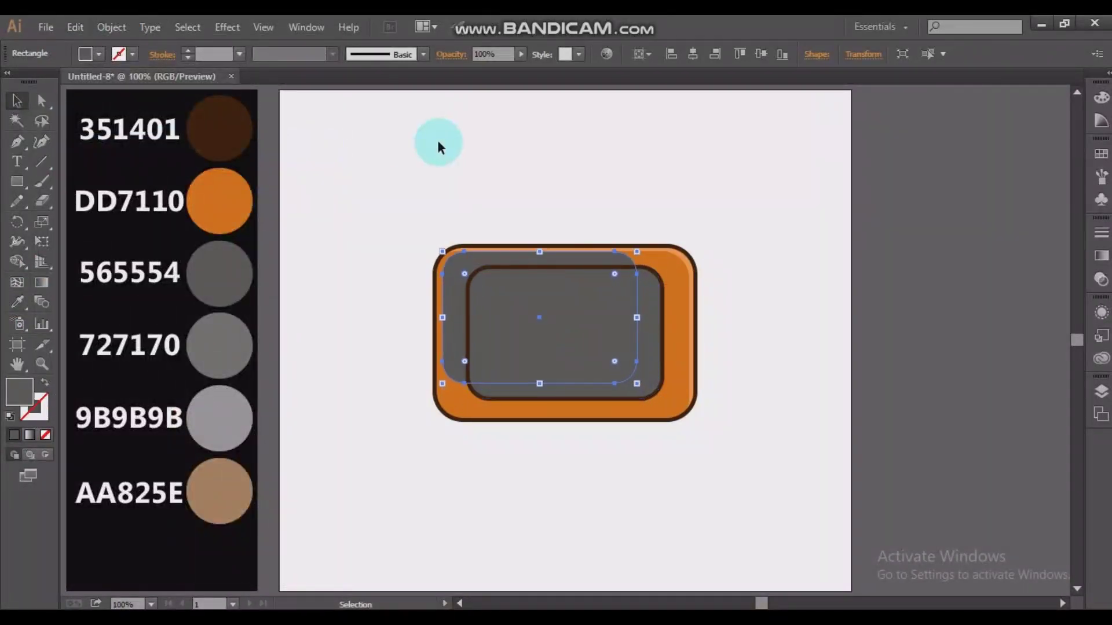
Trim the part of the offset gray rectangle outside the screen with Shape Builder.
shift+click(649, 322)
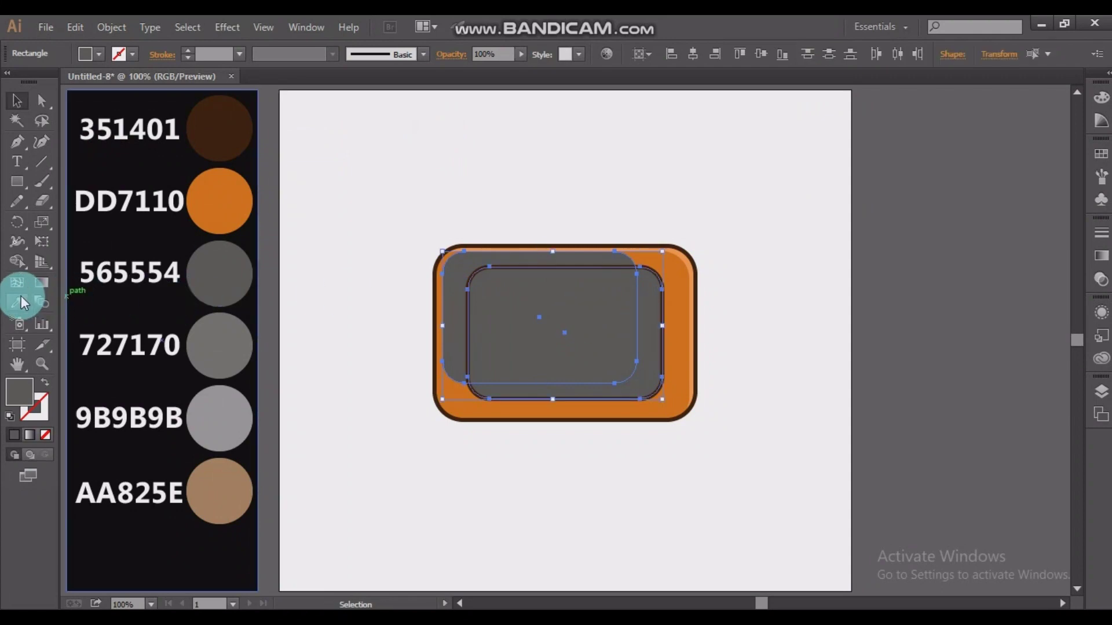
click(17, 261)
alt+click(453, 294)
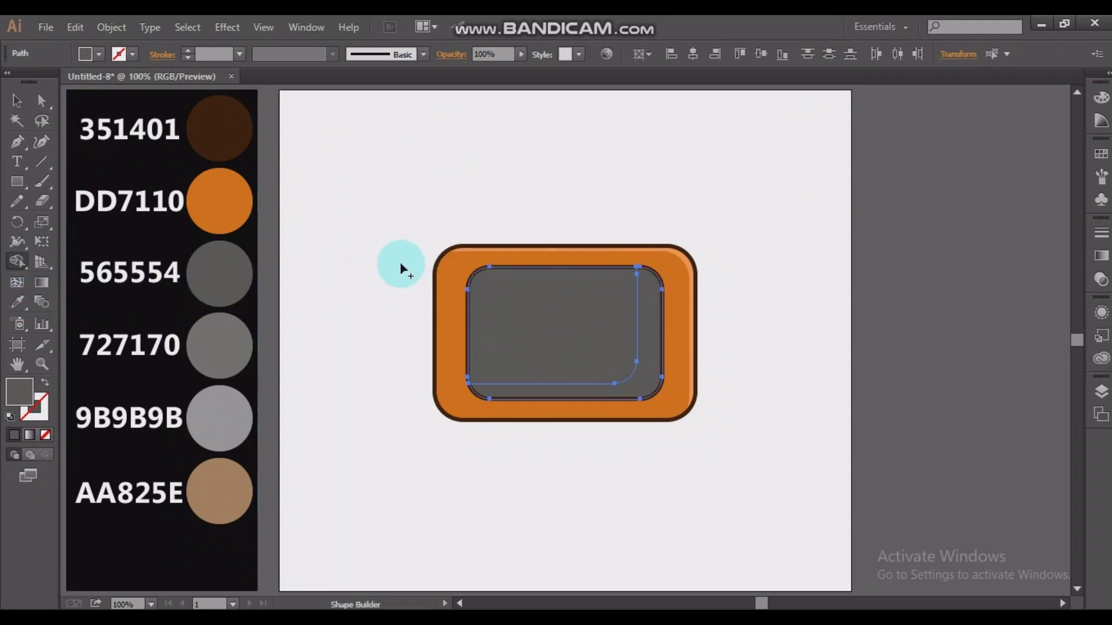
Fill the trimmed gray reflection shape with the lighter gray 727170 swatch color.
key(v)
click(17, 306)
click(229, 325)
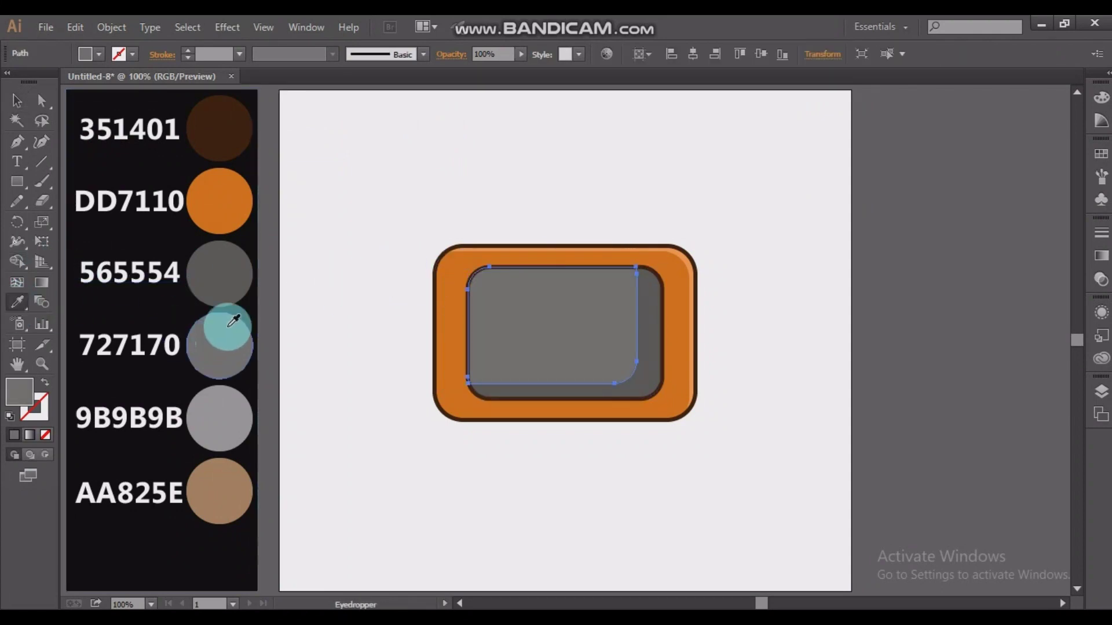
key(v)
Round the lighter gray reflection's lower-right corner into a large sweeping curve.
click(42, 101)
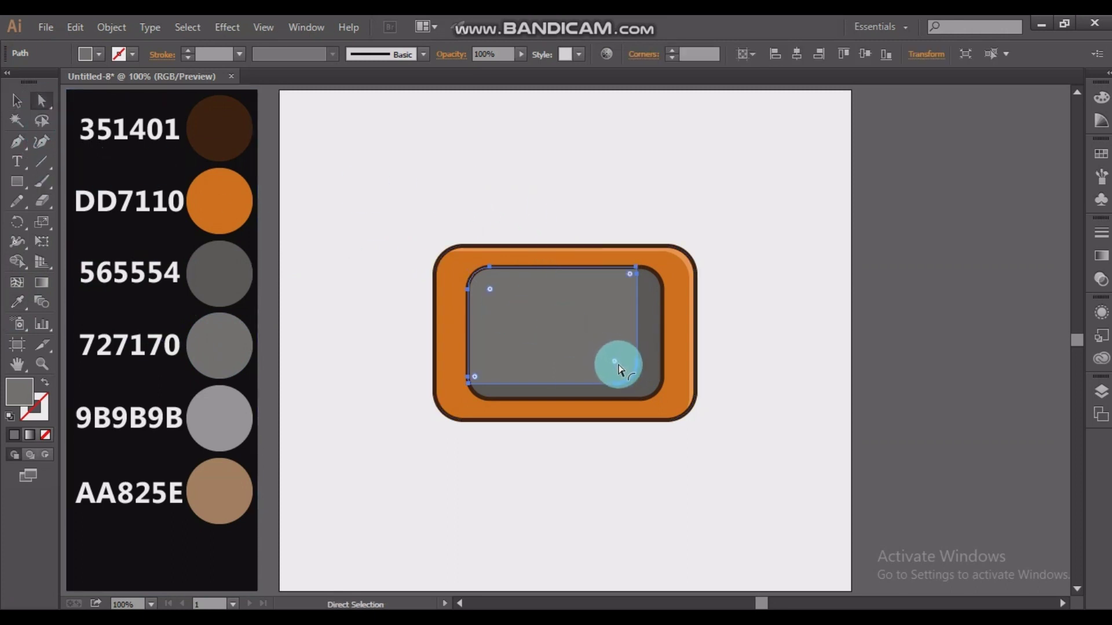
drag(618, 369, 615, 200)
key(v)
click(415, 244)
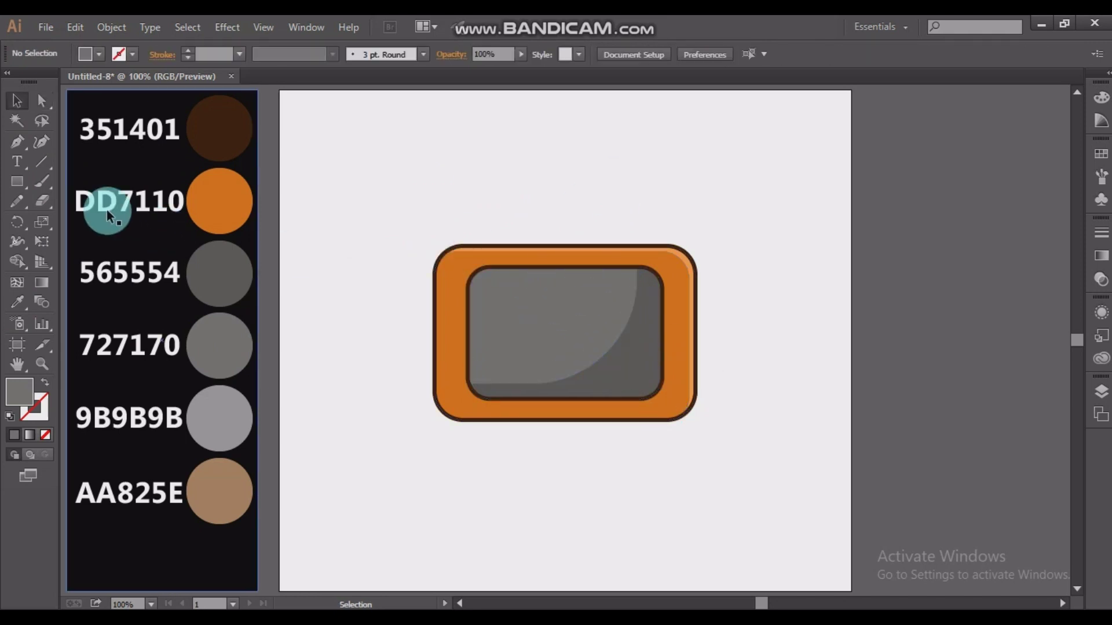
Draw a small upright ellipse in the screen's upper-left area and rotate it clockwise so it tilts right.
click(13, 180)
key(z)
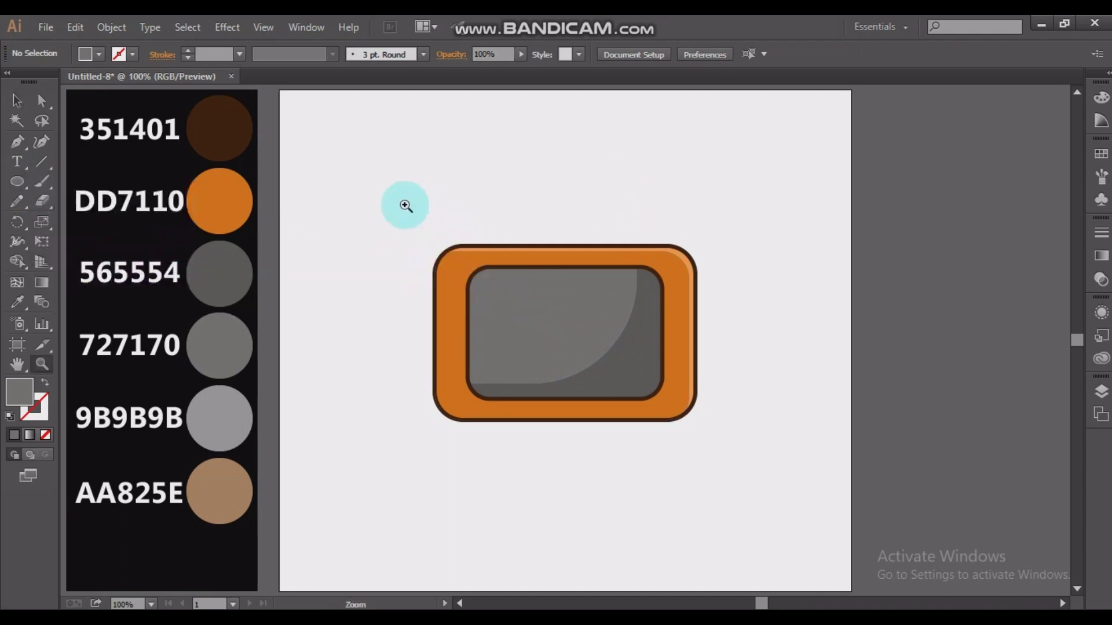
drag(404, 206, 767, 453)
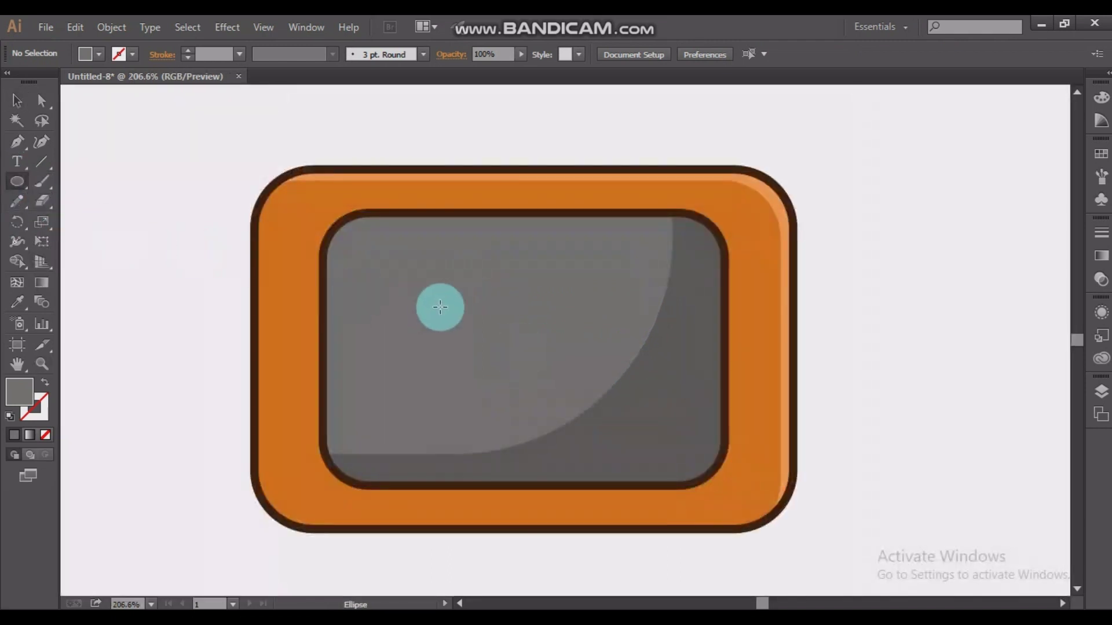
drag(417, 245, 466, 327)
key(v)
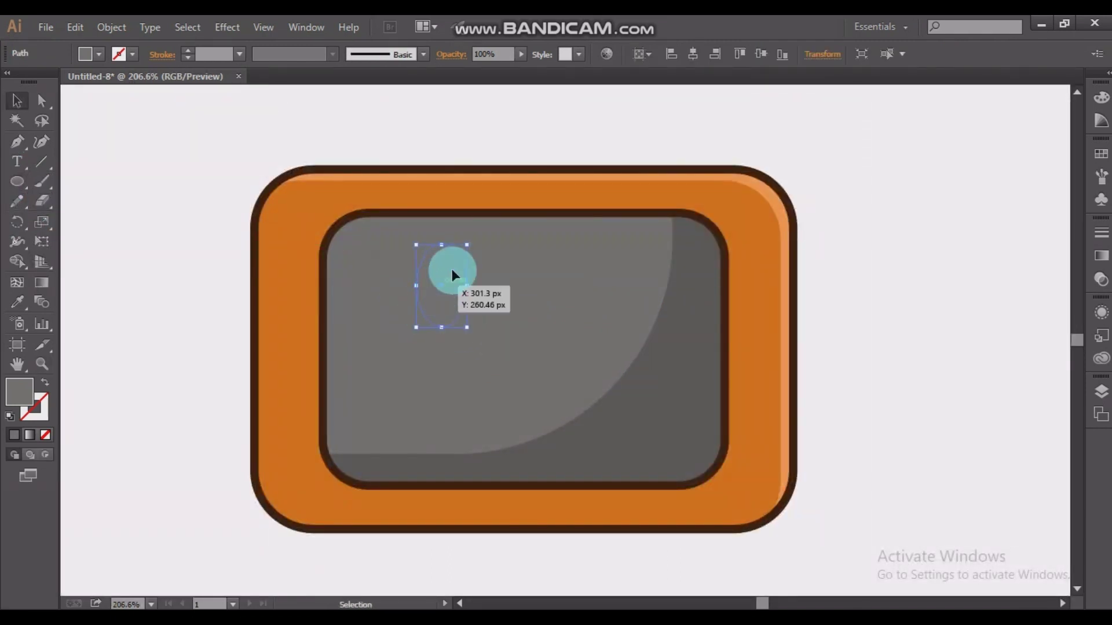
mouse_move(466, 240)
mouse_down()
mouse_move(499, 248)
mouse_move(459, 258)
mouse_up()
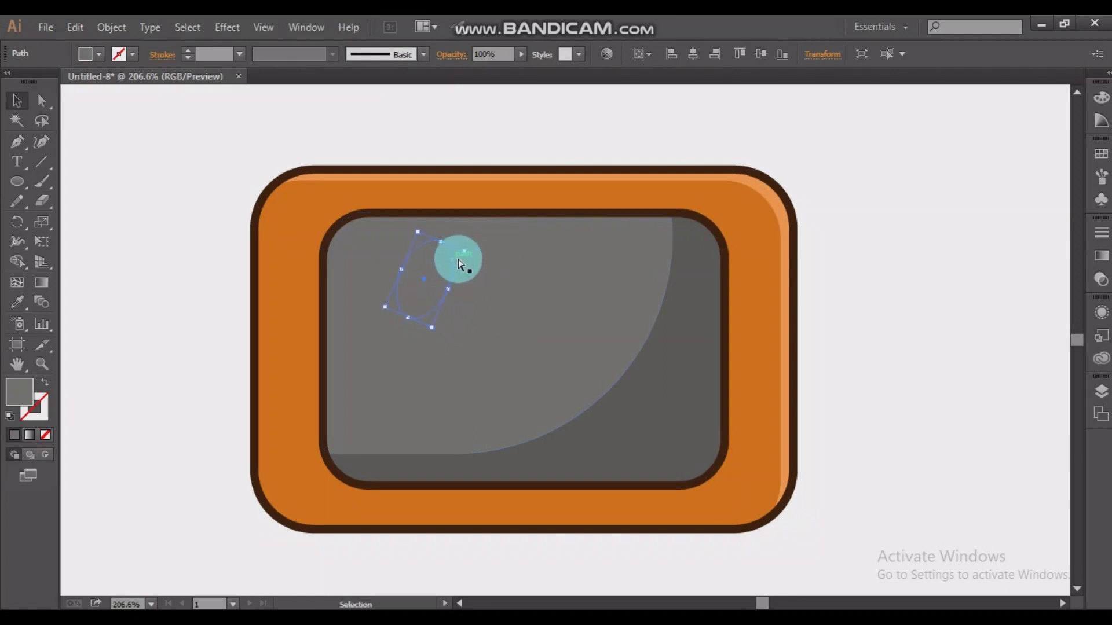
Fill the tilted ellipse with light gray 9B9B9B and move it slightly closer to the screen's upper-left corner.
key(ctrl+1)
click(17, 301)
click(216, 424)
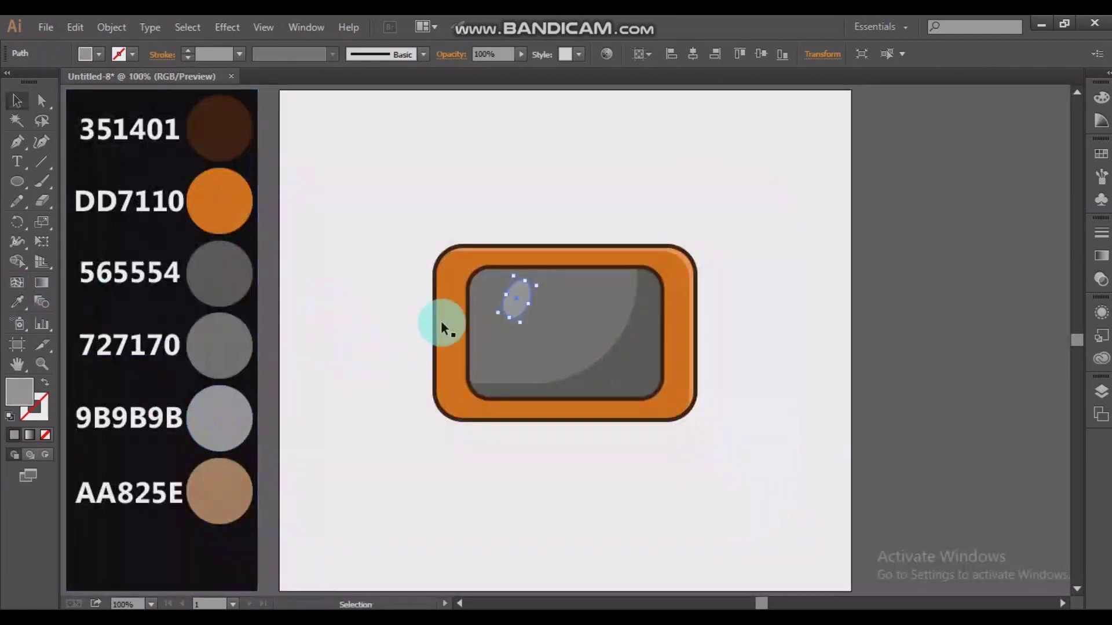
key(z)
drag(392, 218, 783, 491)
key(v)
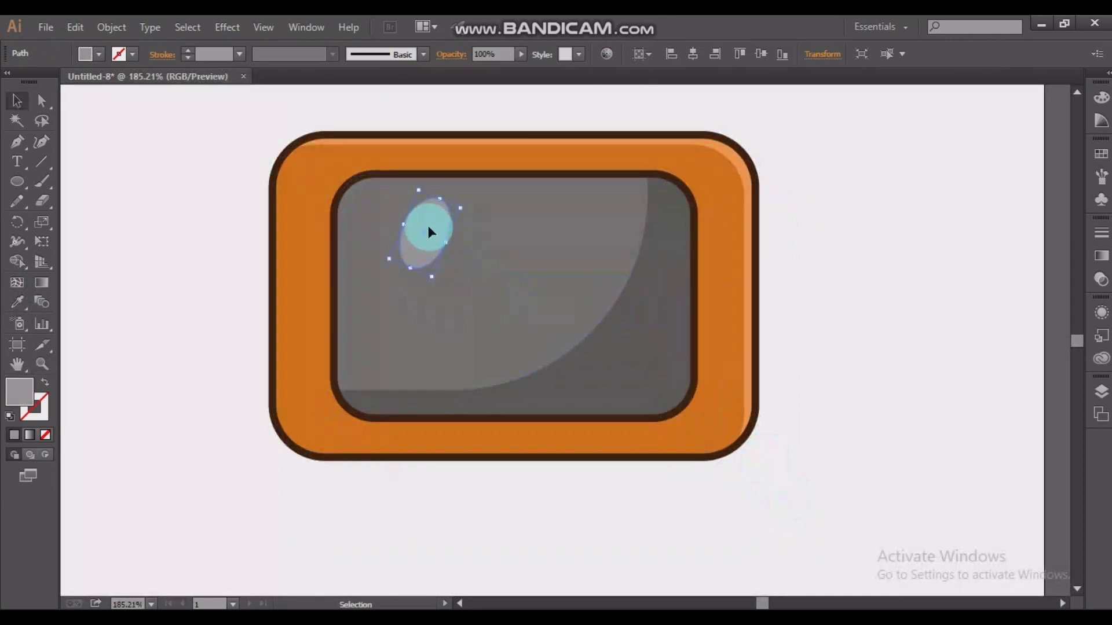
mouse_move(426, 229)
mouse_down()
mouse_move(409, 216)
mouse_move(415, 240)
mouse_move(418, 222)
mouse_move(380, 243)
mouse_move(423, 227)
mouse_move(406, 226)
mouse_up()
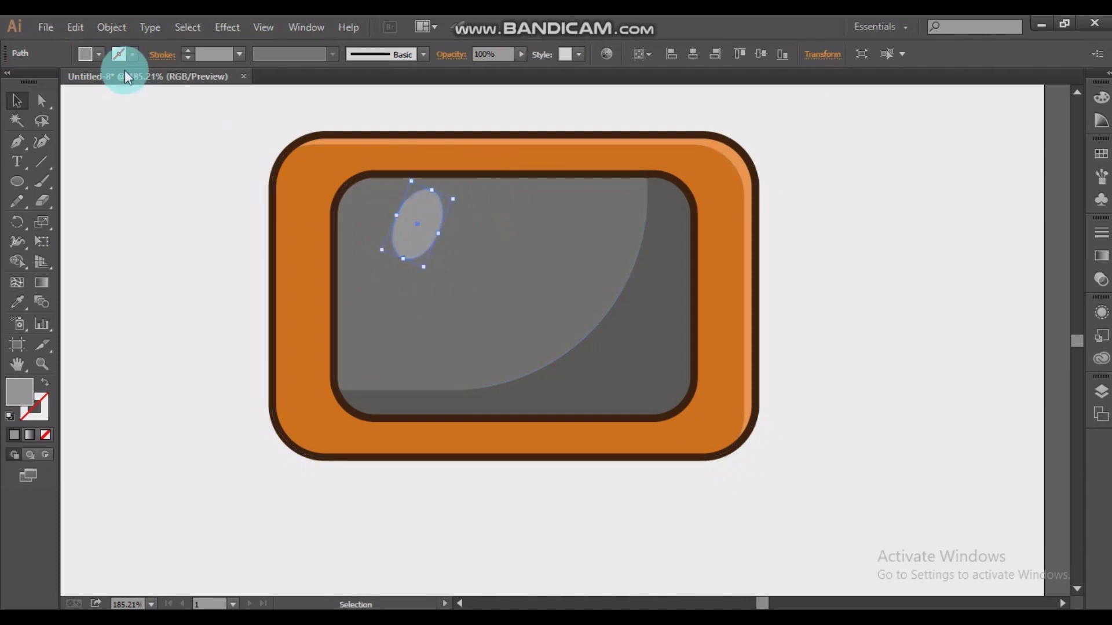
Duplicate the light gray ellipse in place and move the copy down and left of the original.
click(75, 27)
click(100, 106)
click(75, 27)
click(313, 117)
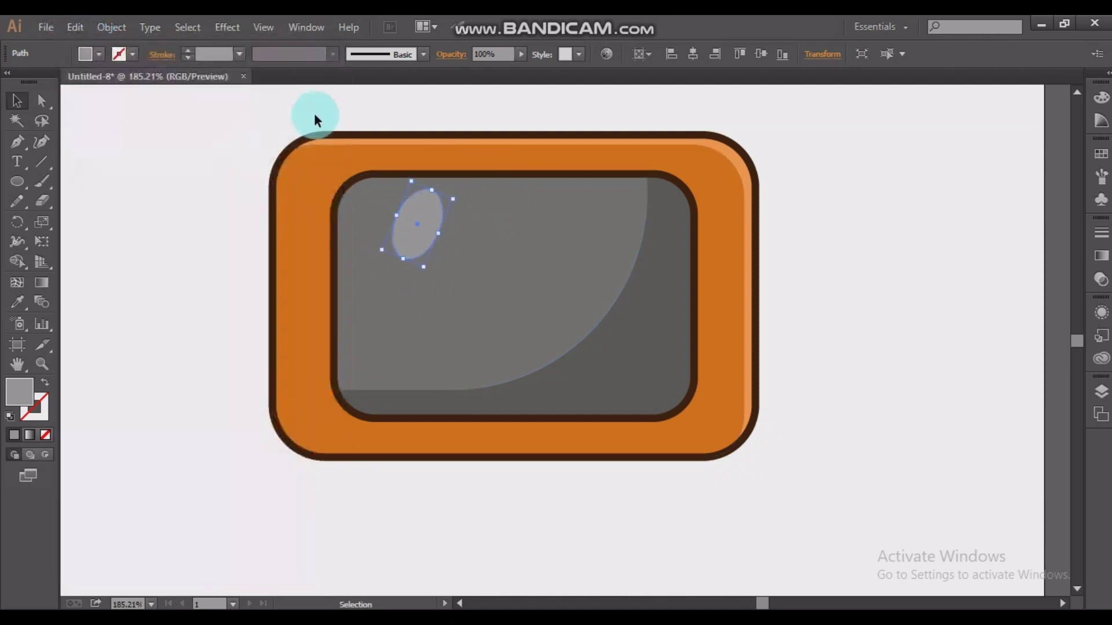
key(shift+Down)
key(shift+Down)
key(shift+Down)
key(shift+Down)
key(shift+Down)
key(shift+Down)
key(shift+Left)
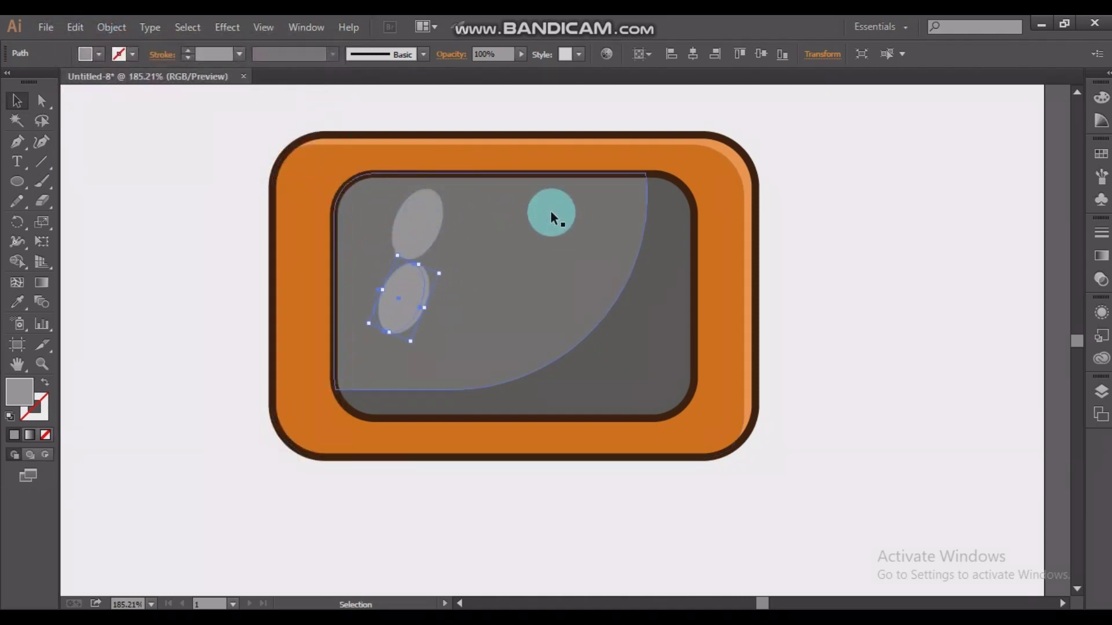
key(shift+Left)
key(shift+Left)
Shrink the lower ellipse to roughly half size and shift both highlight ellipses slightly down together.
drag(395, 345, 388, 298)
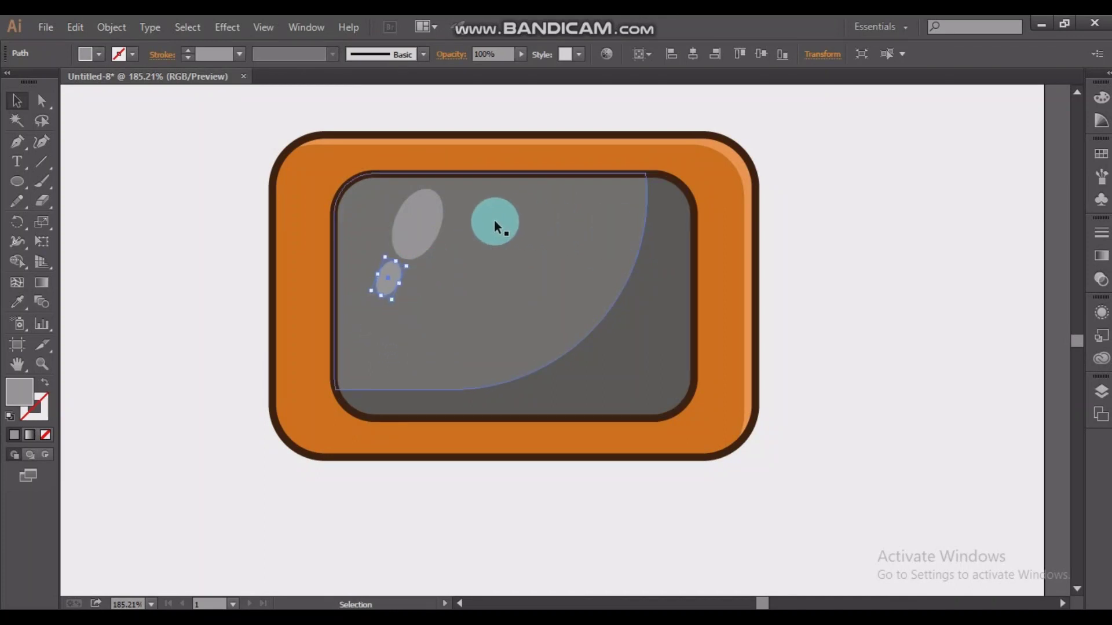
shift+click(427, 219)
click(744, 146)
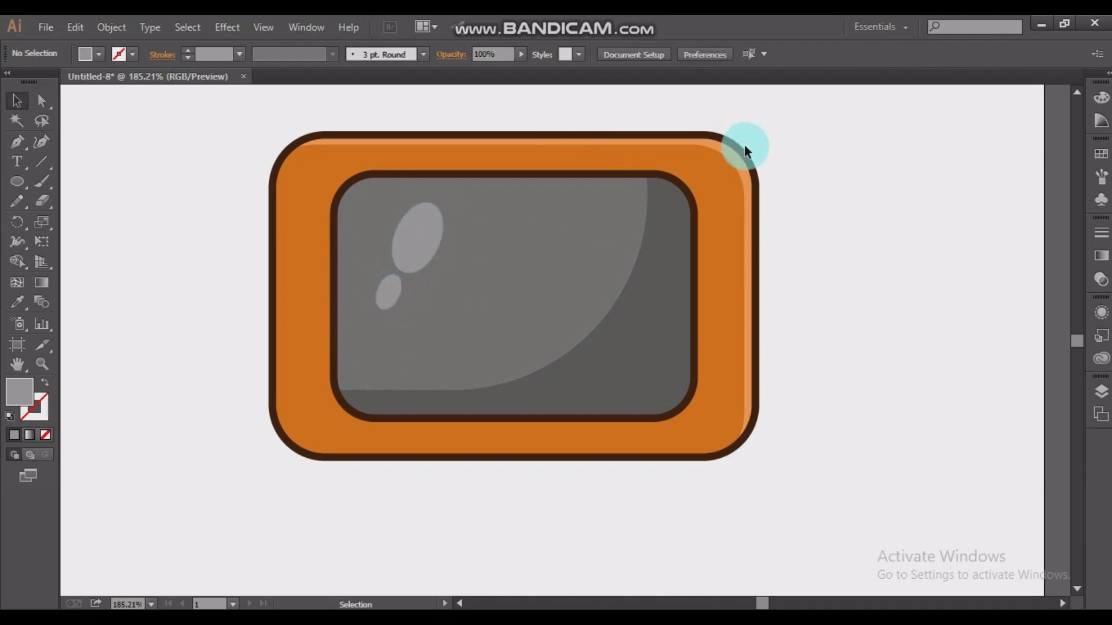
key(ctrl+1)
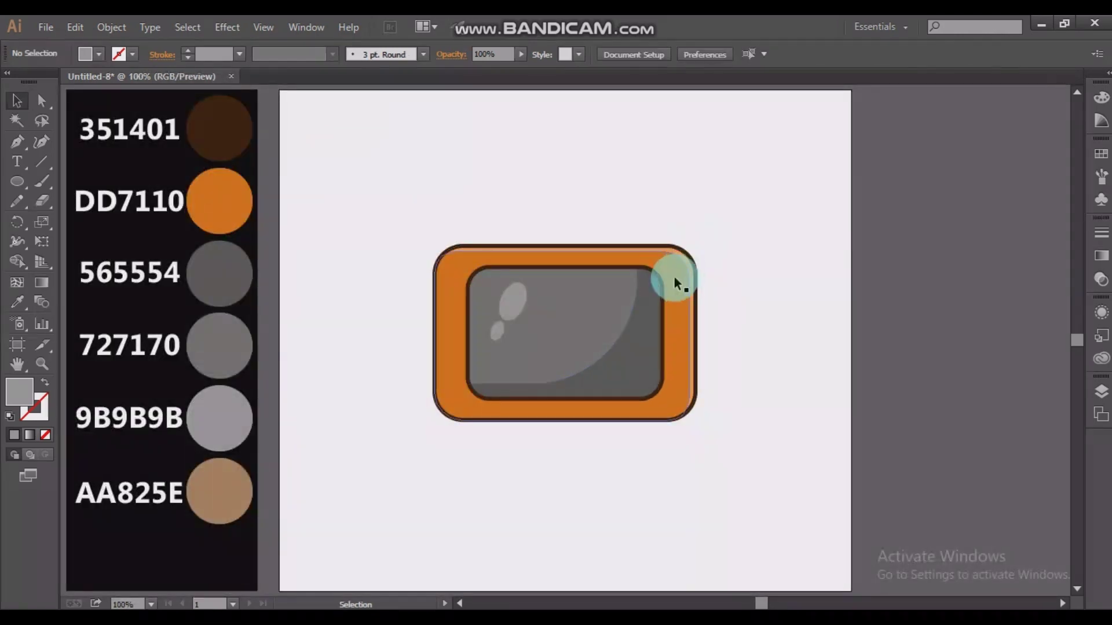
click(43, 100)
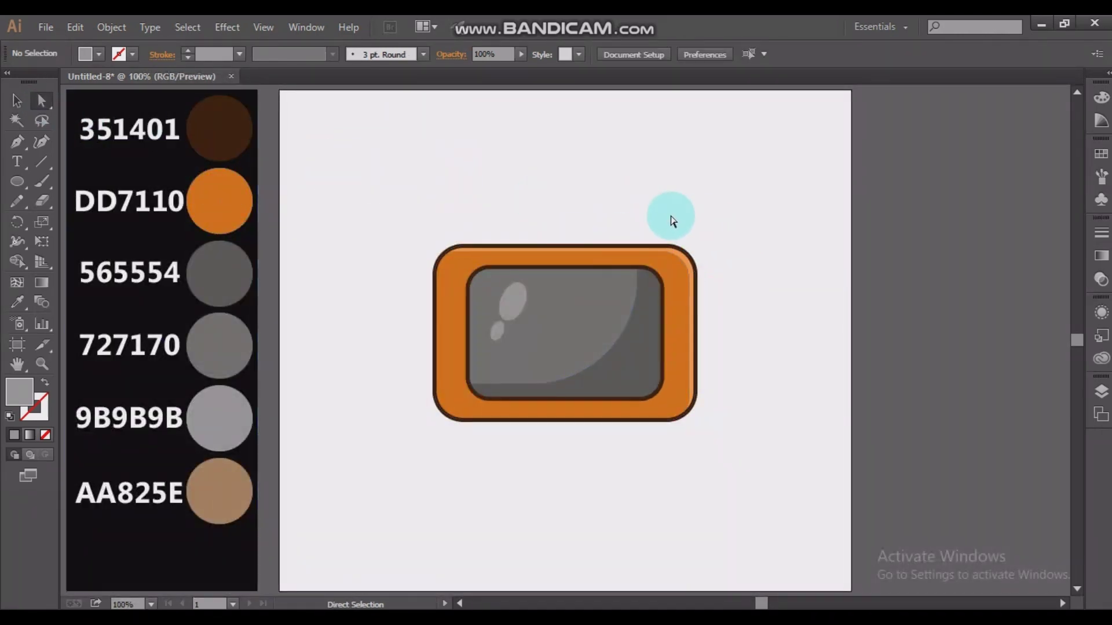
drag(650, 211, 737, 427)
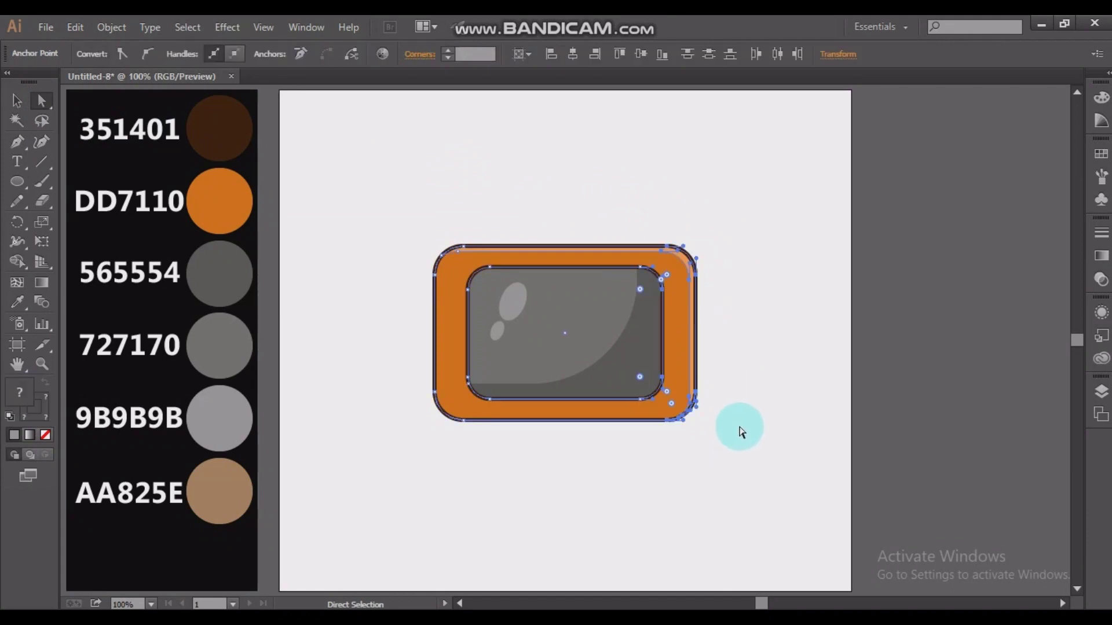
click(749, 279)
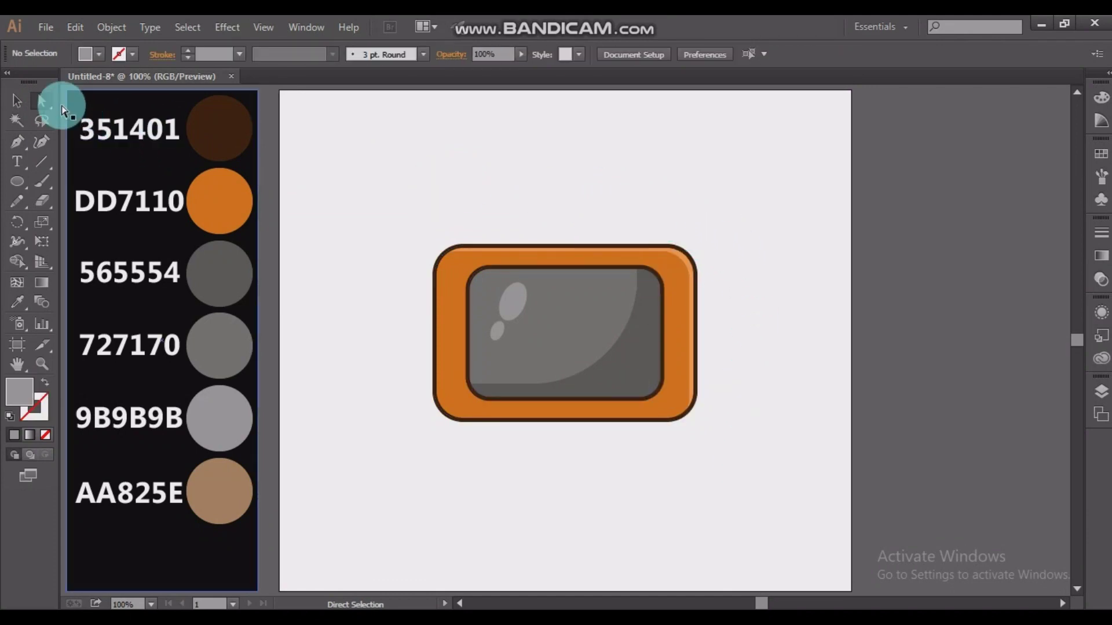
Move the screen with its outline, shading and highlight ellipses slightly left inside the orange body.
click(17, 100)
drag(665, 439, 673, 450)
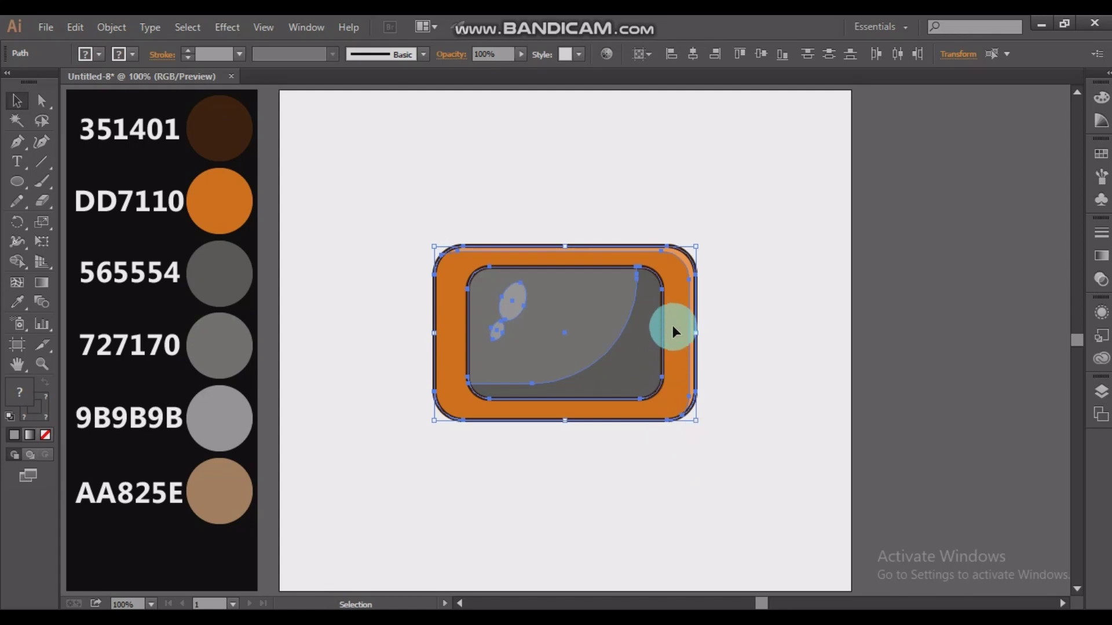
shift+click(686, 255)
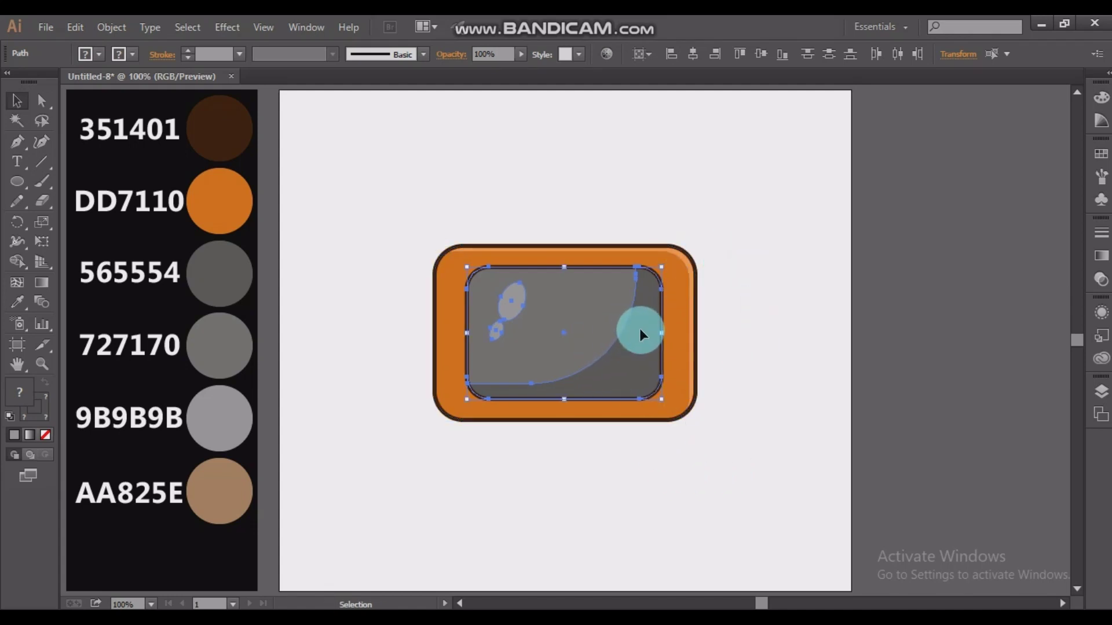
key(Left)
key(Left)
key(Left)
key(Left)
key(Left)
key(Left)
key(Left)
key(Left)
key(Left)
key(Left)
key(Left)
key(Left)
key(Left)
key(Left)
key(Left)
click(756, 294)
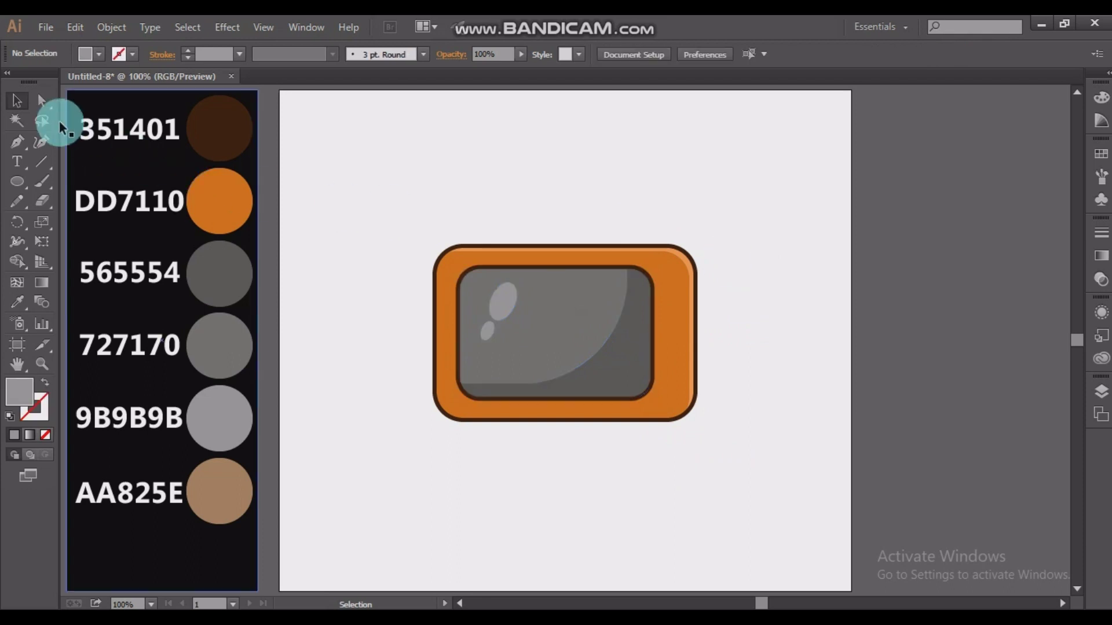
Widen the orange body by moving the right-side anchor points of its fill, outline and edge highlight slightly to the right.
click(41, 101)
drag(660, 232, 795, 389)
key(Right)
key(Right)
key(Right)
key(Right)
key(Right)
key(Right)
key(Right)
key(Right)
key(Right)
key(Right)
key(Right)
key(Right)
key(Right)
key(Right)
key(Right)
key(Right)
key(Right)
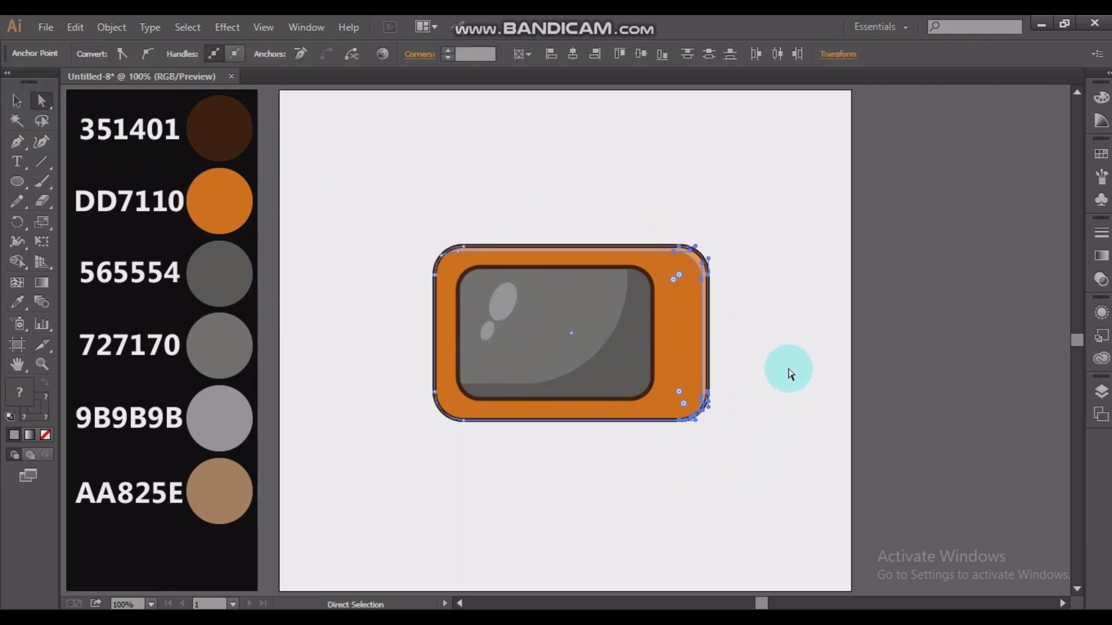
key(v)
click(437, 197)
Draw a tall narrow rectangle on the body between the screen and the right edge, matching the screen's height.
drag(18, 181, 68, 185)
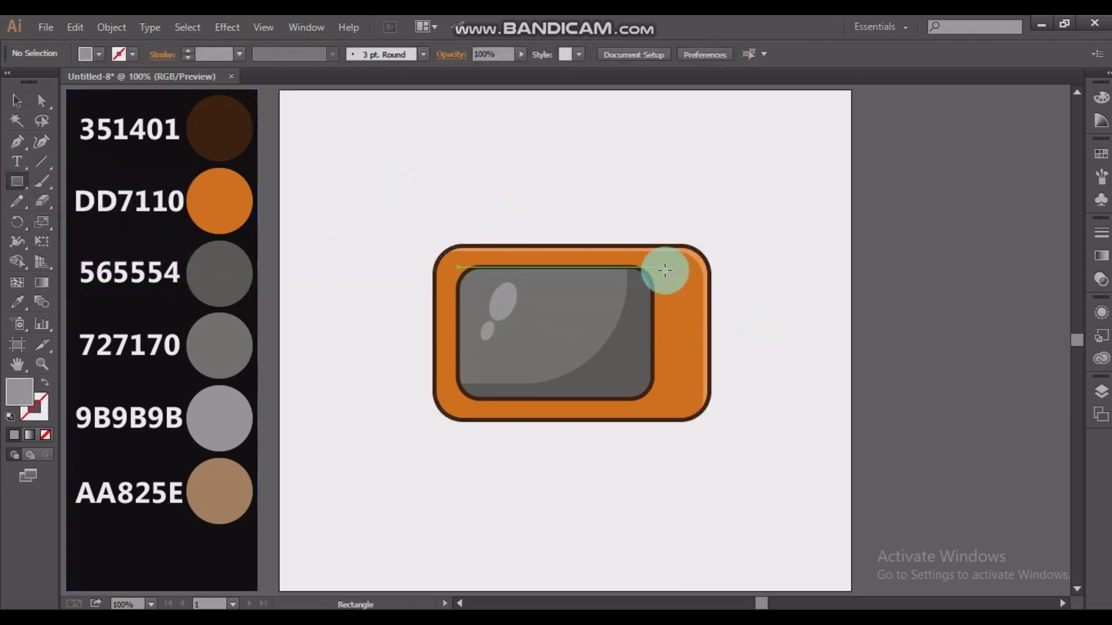
drag(665, 269, 701, 406)
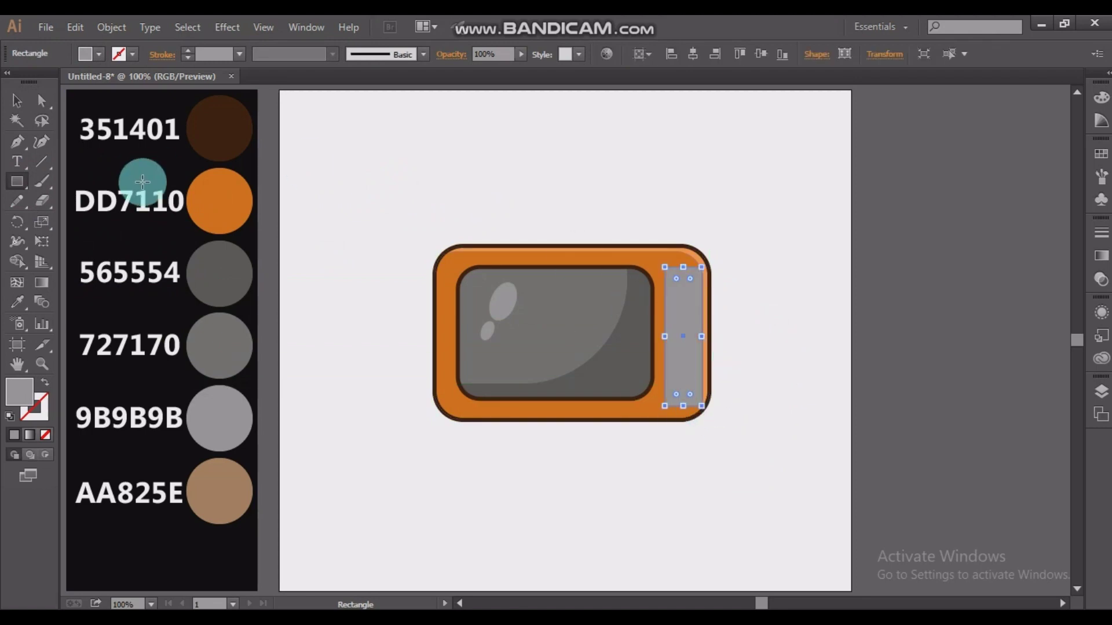
key(ctrl+z)
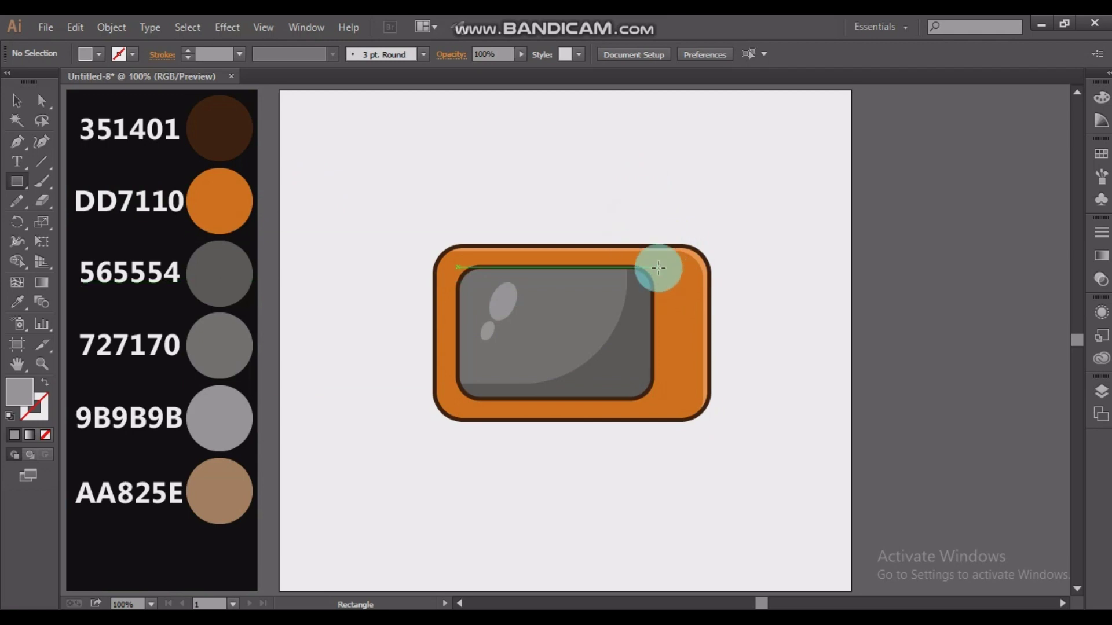
drag(667, 274, 697, 399)
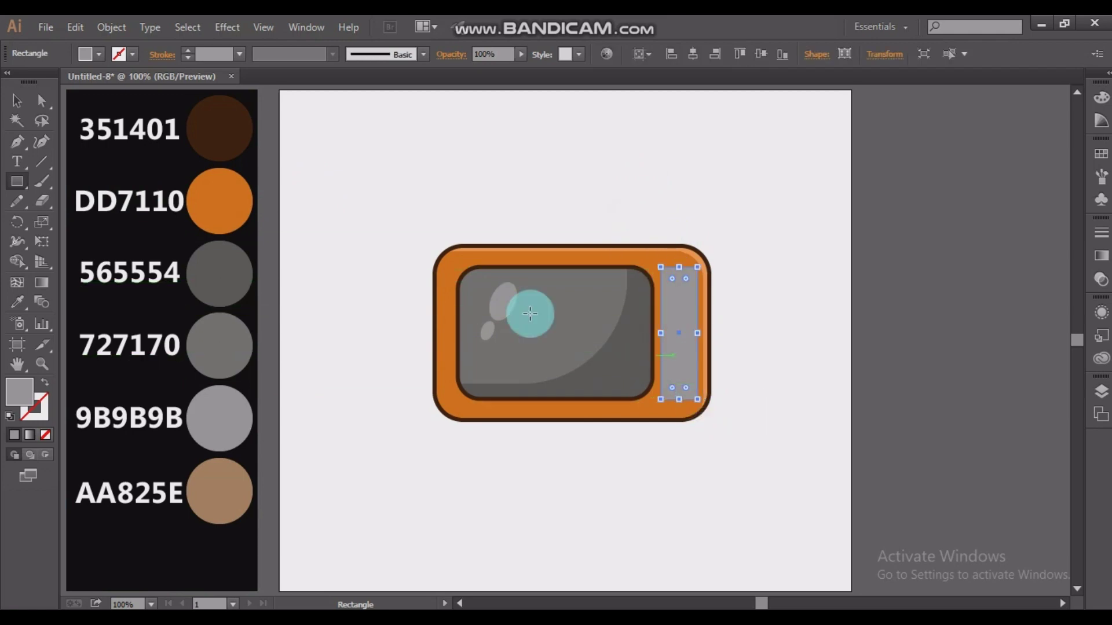
key(v)
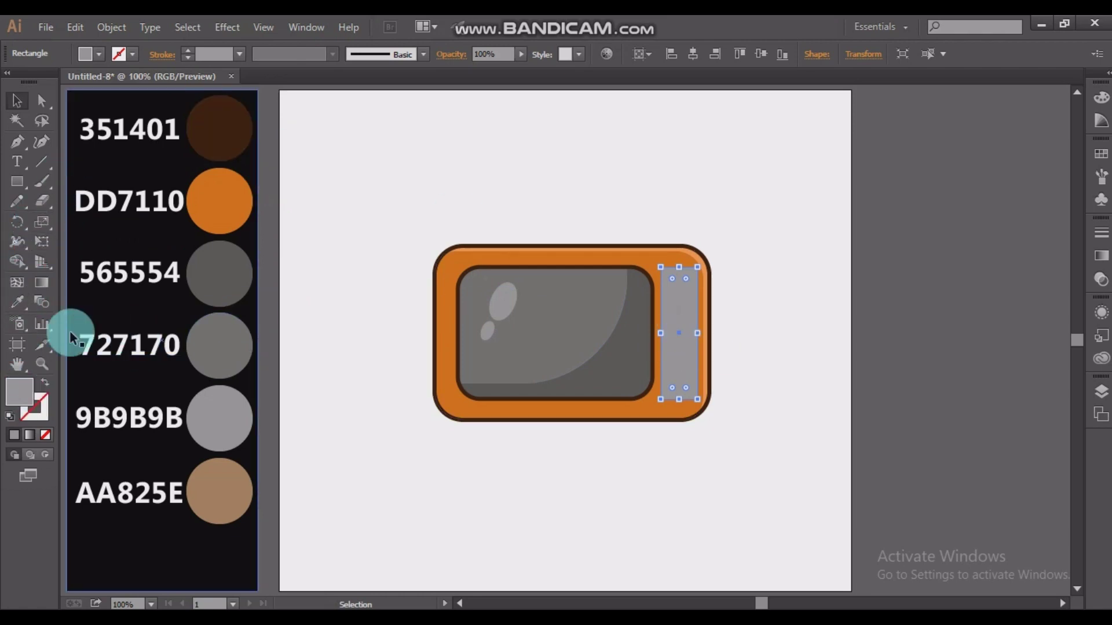
Give the tall rectangle a 5 pt dark brown 351401 outline with no fill.
click(15, 301)
click(219, 130)
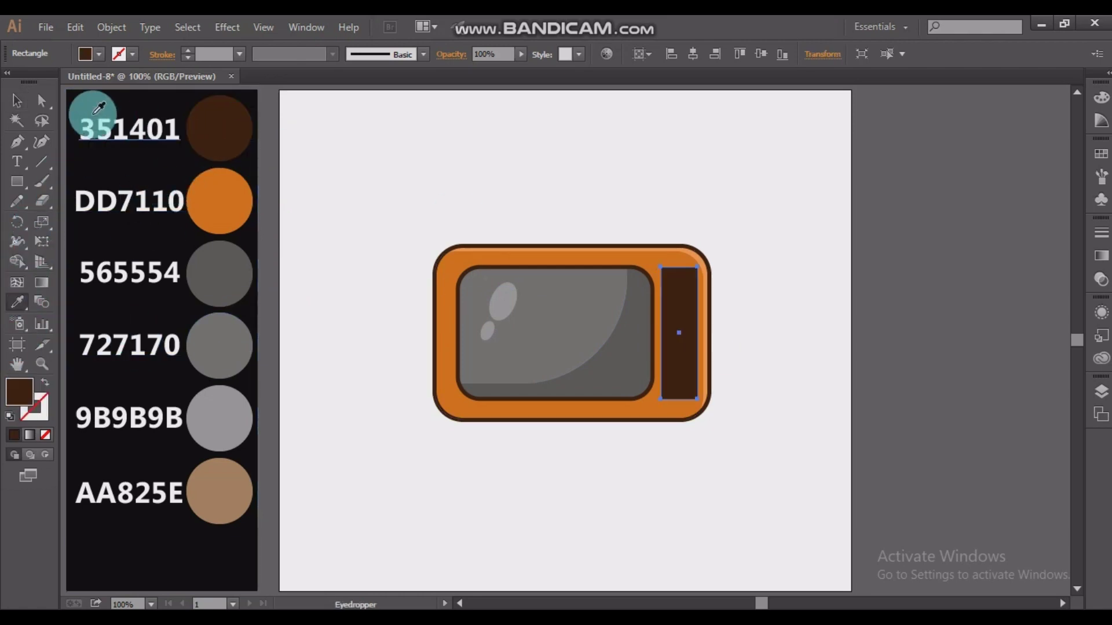
click(43, 384)
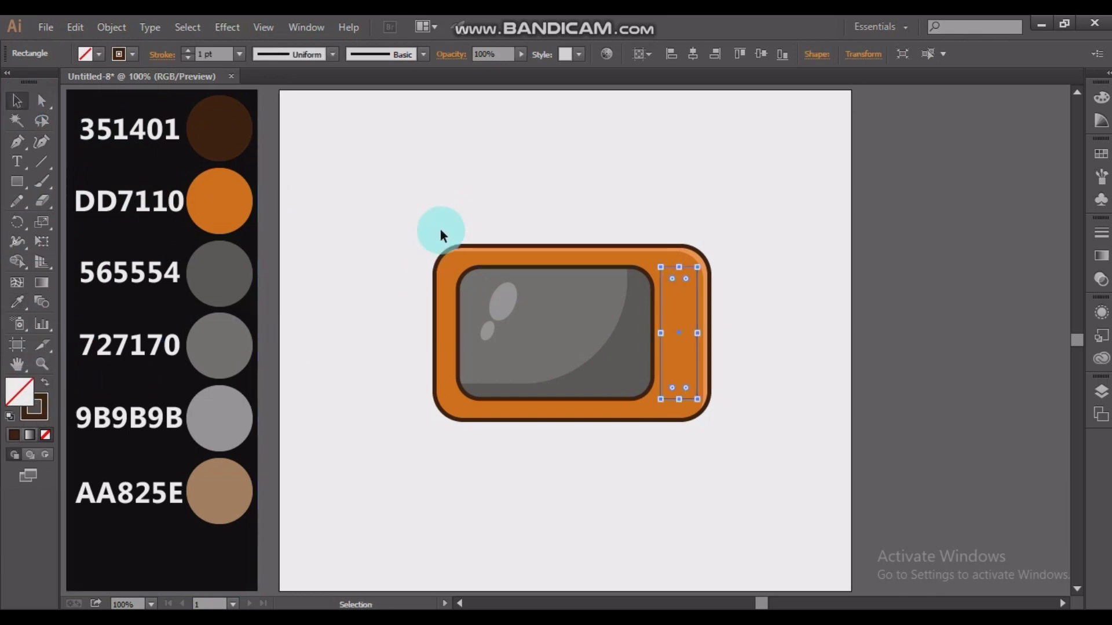
click(376, 207)
click(696, 279)
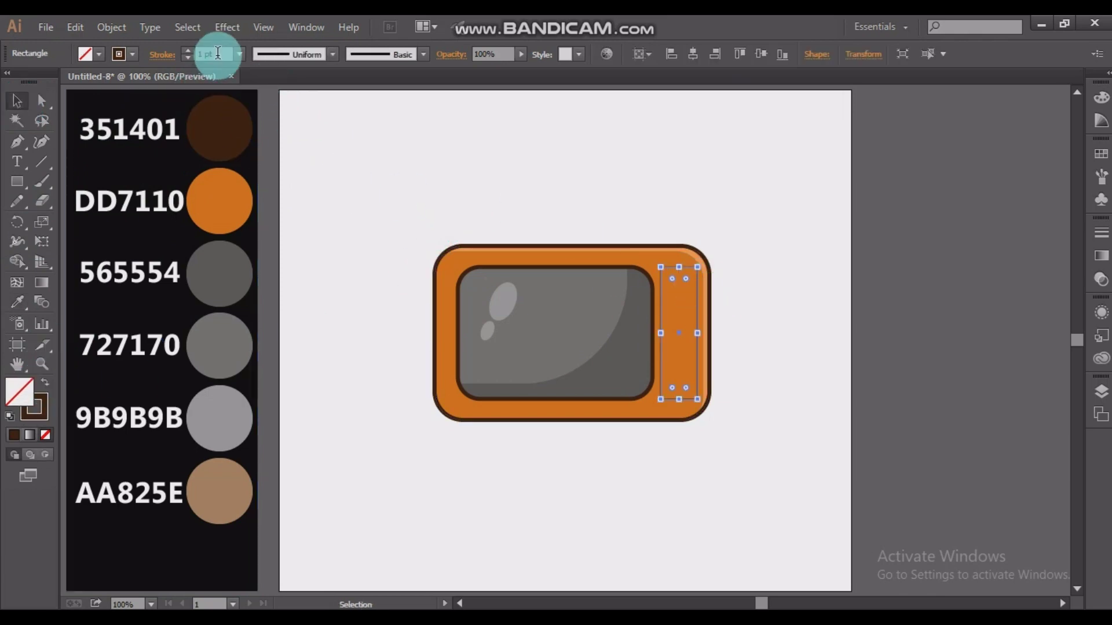
text(5)
key(Return)
click(514, 194)
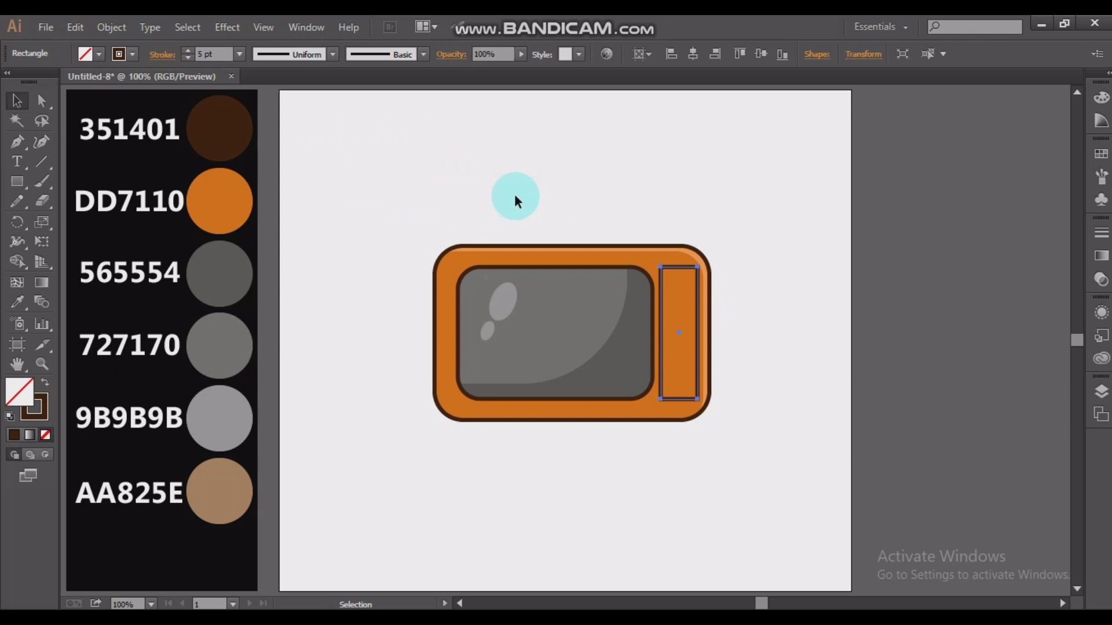
Round all four corners of the outlined side rectangle slightly.
click(663, 279)
click(41, 101)
mouse_move(672, 279)
mouse_down()
mouse_move(681, 291)
mouse_move(664, 277)
mouse_up()
key(v)
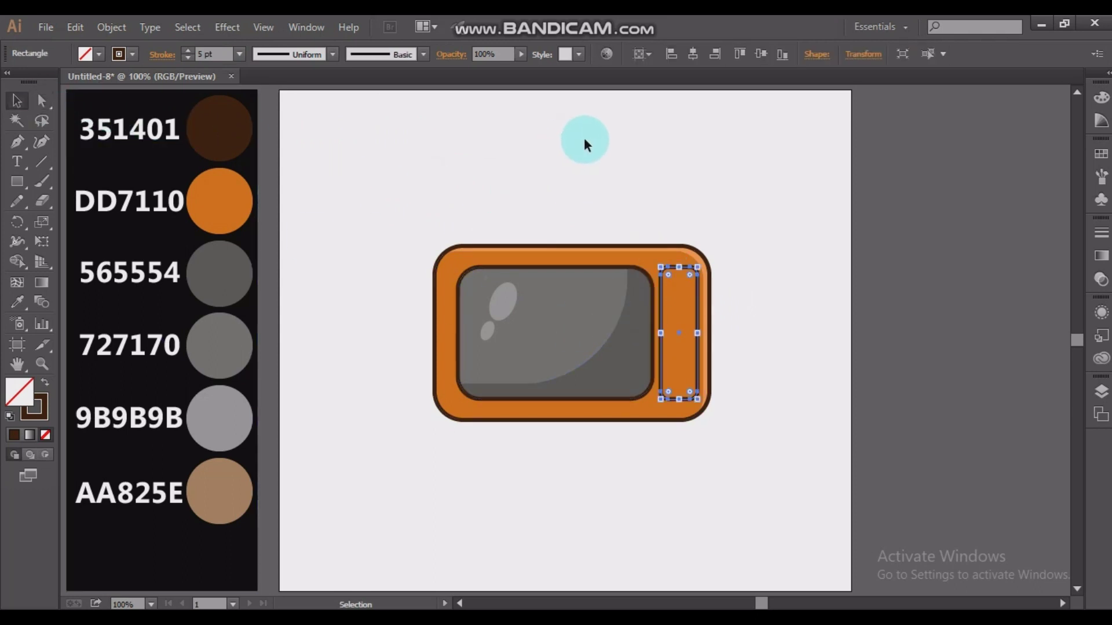
click(586, 144)
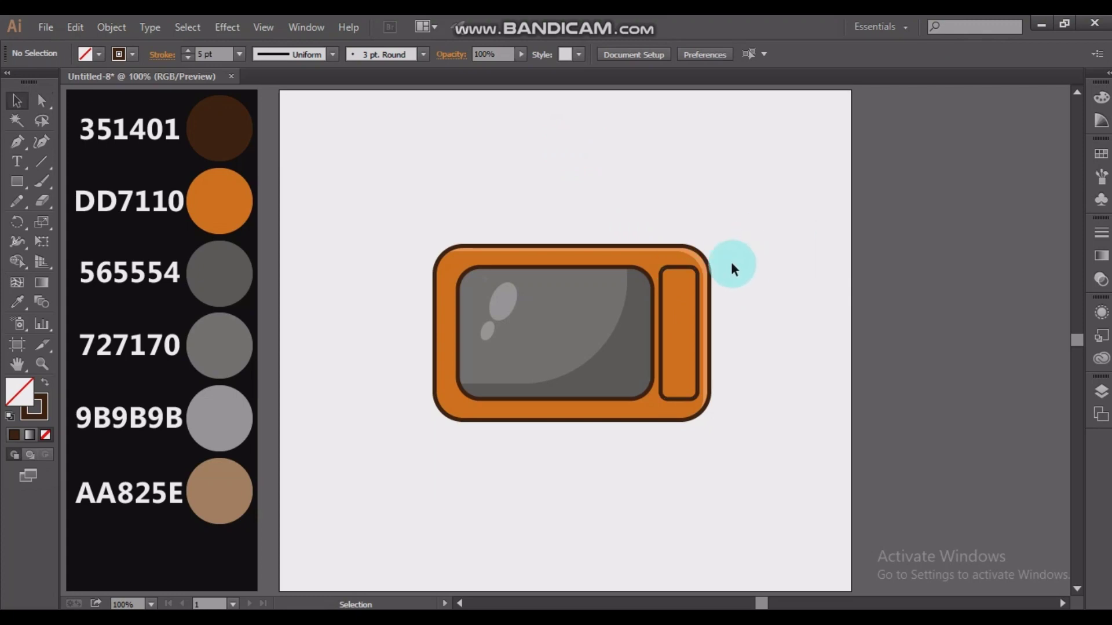
Duplicate the rounded side outline in place behind the original and fill the copy with tan AA825E.
click(680, 268)
click(76, 27)
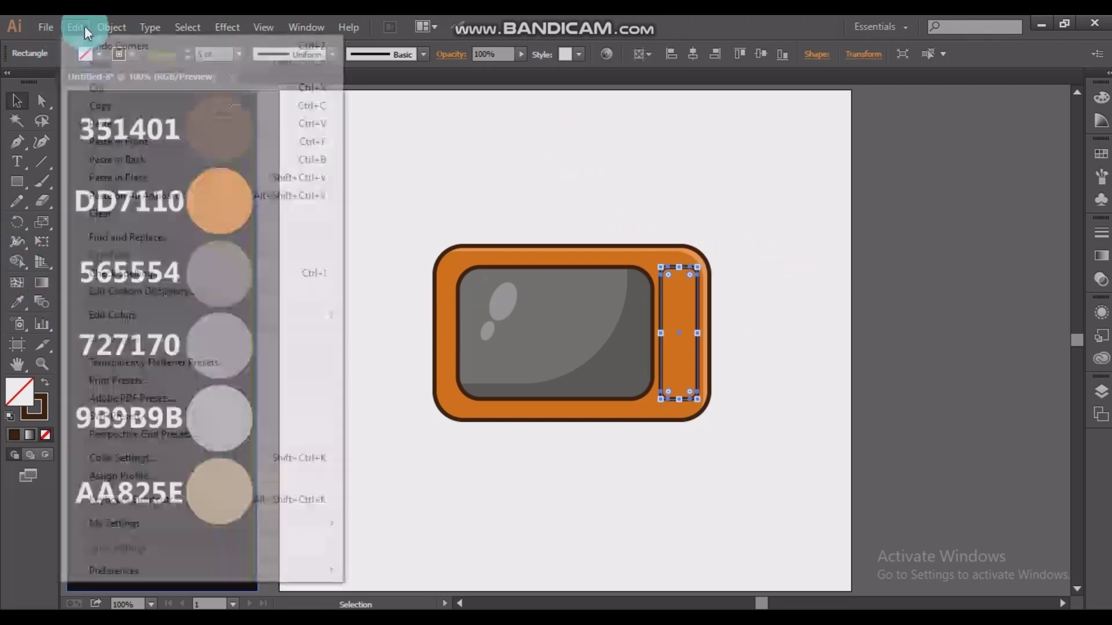
click(137, 159)
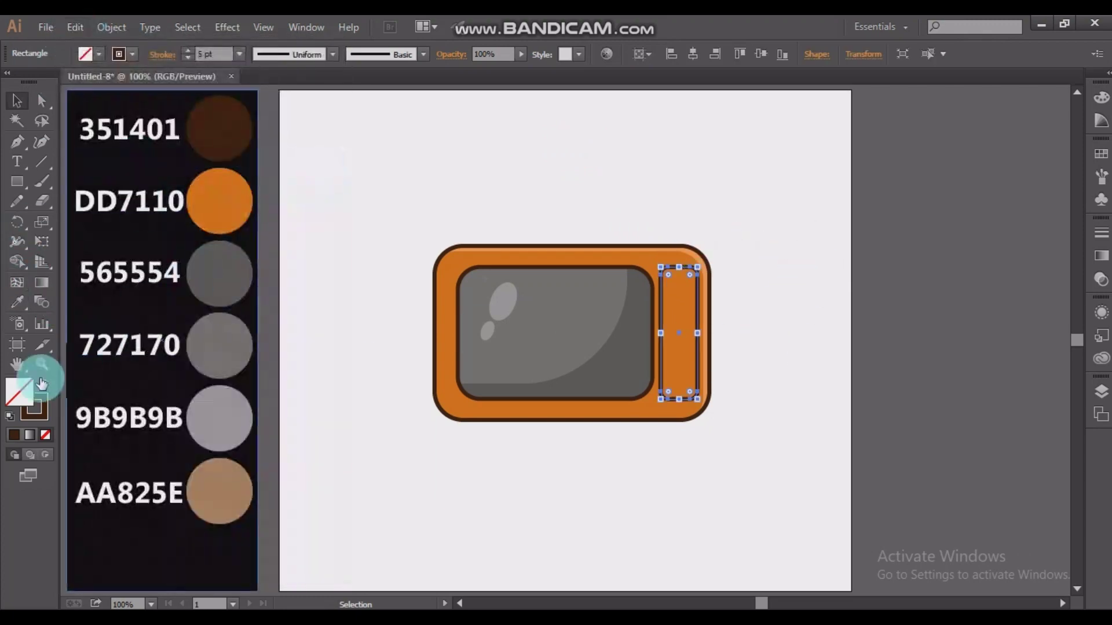
click(18, 301)
click(223, 484)
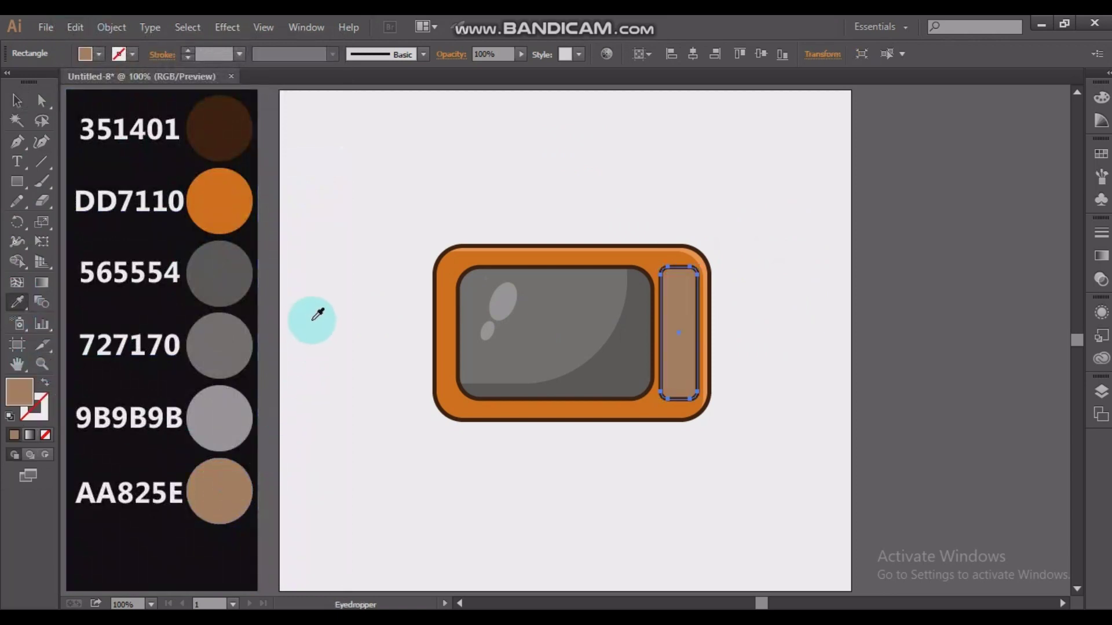
key(v)
click(75, 27)
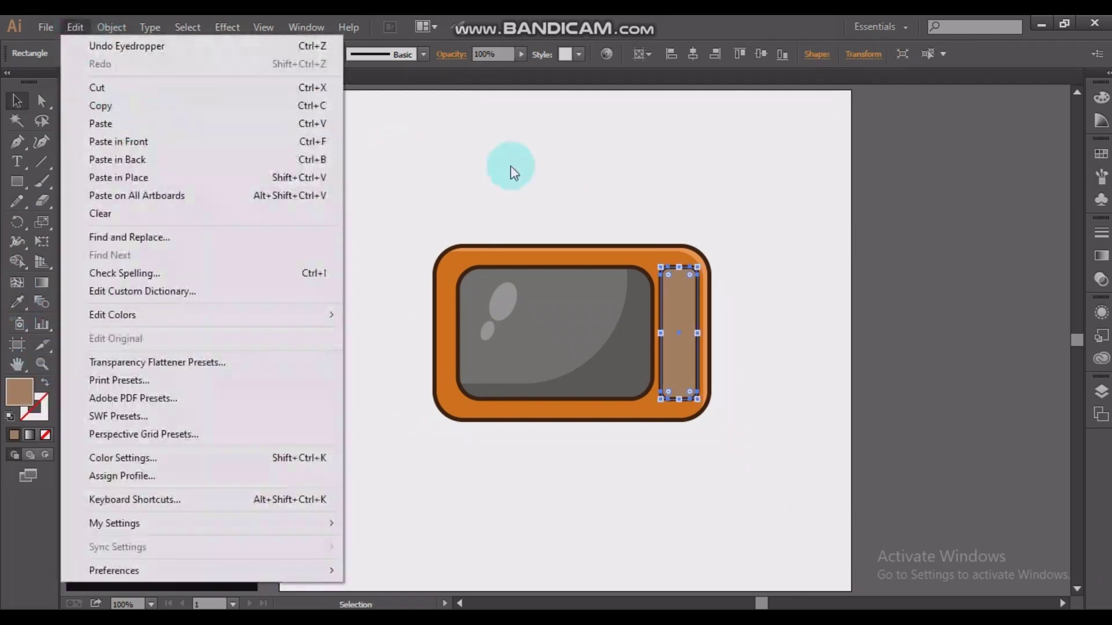
click(473, 146)
Draw a small circle centered near the top of the tan panel and give it a 5 pt dark brown outline.
key(z)
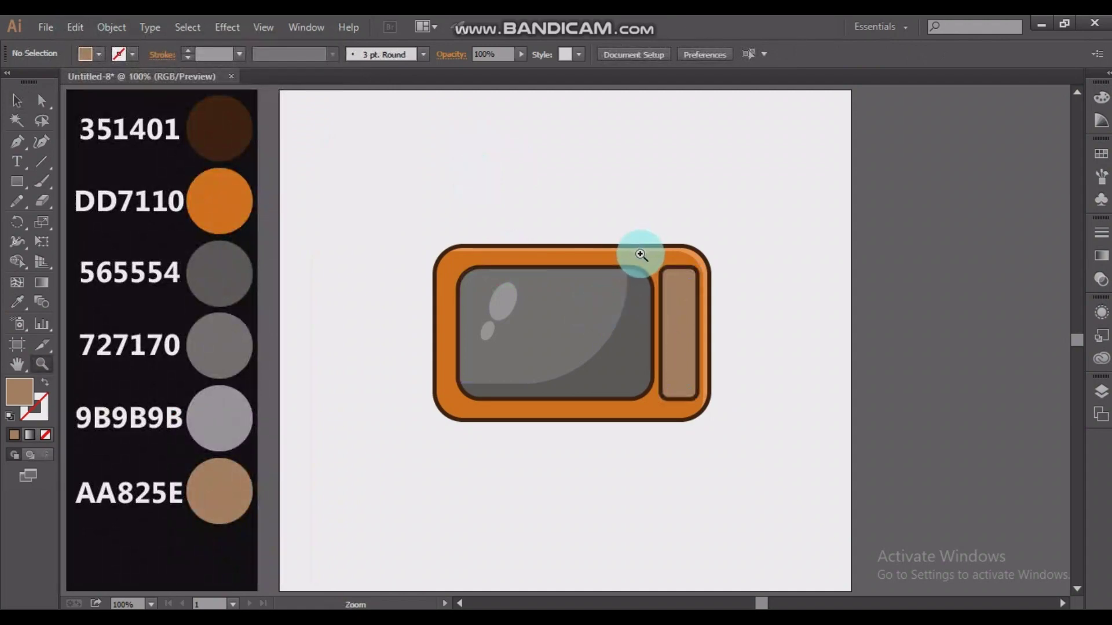
drag(637, 254, 737, 423)
key(v)
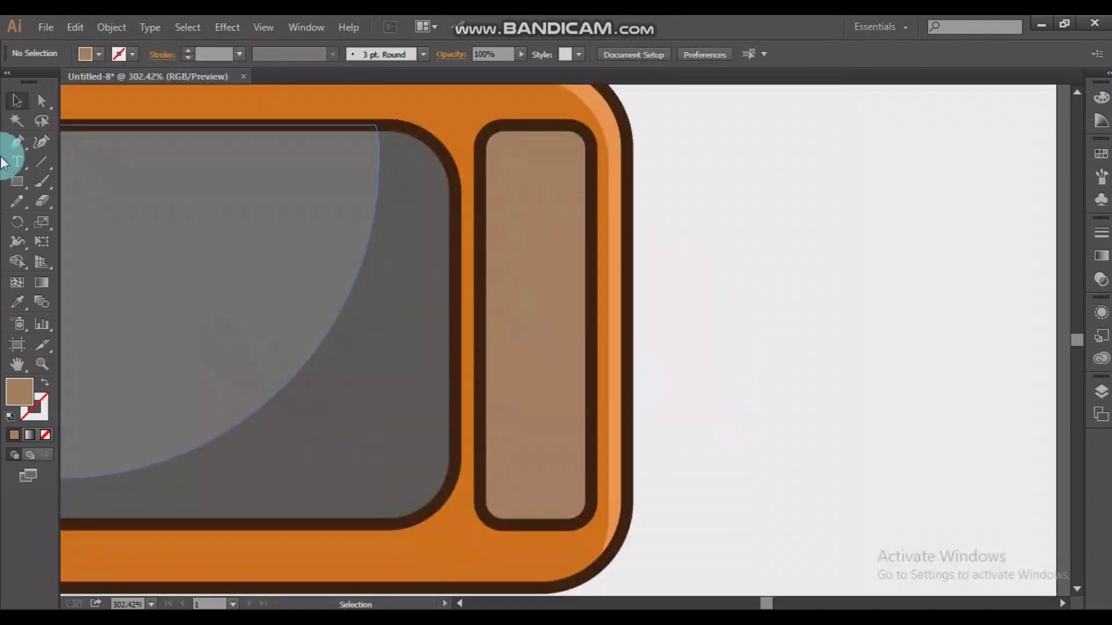
drag(17, 182, 63, 218)
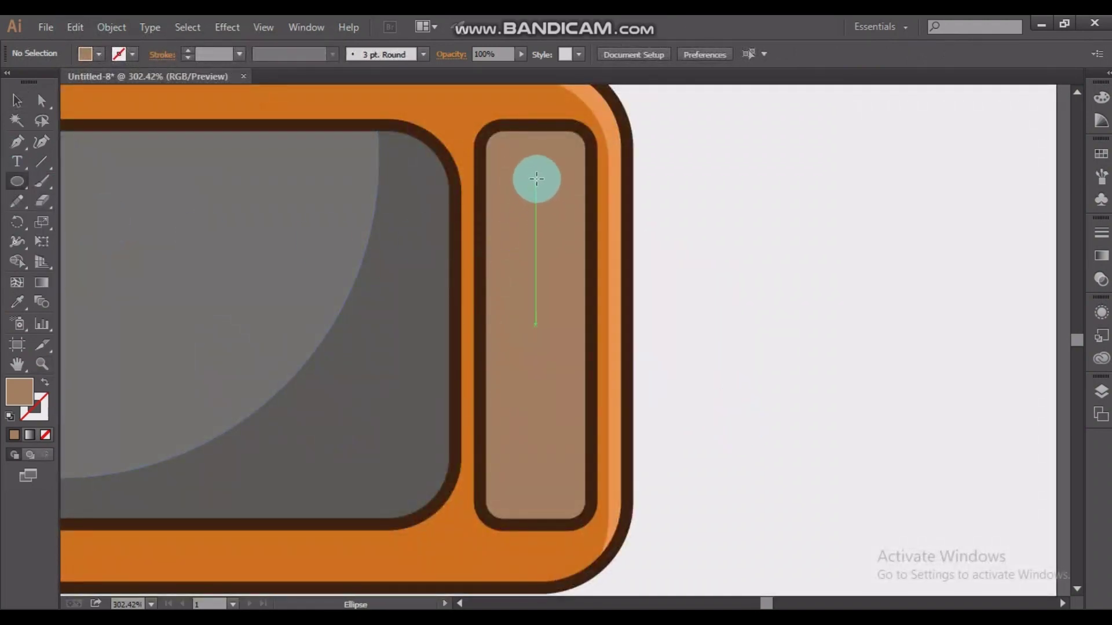
drag(535, 185, 562, 209)
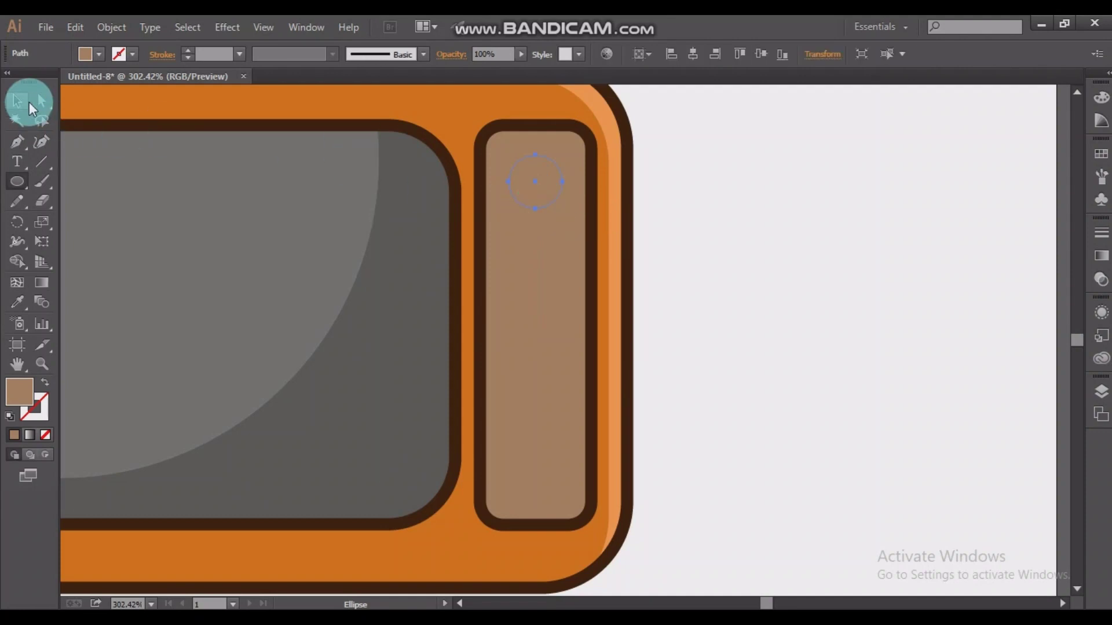
click(16, 100)
click(220, 55)
text(5)
click(537, 165)
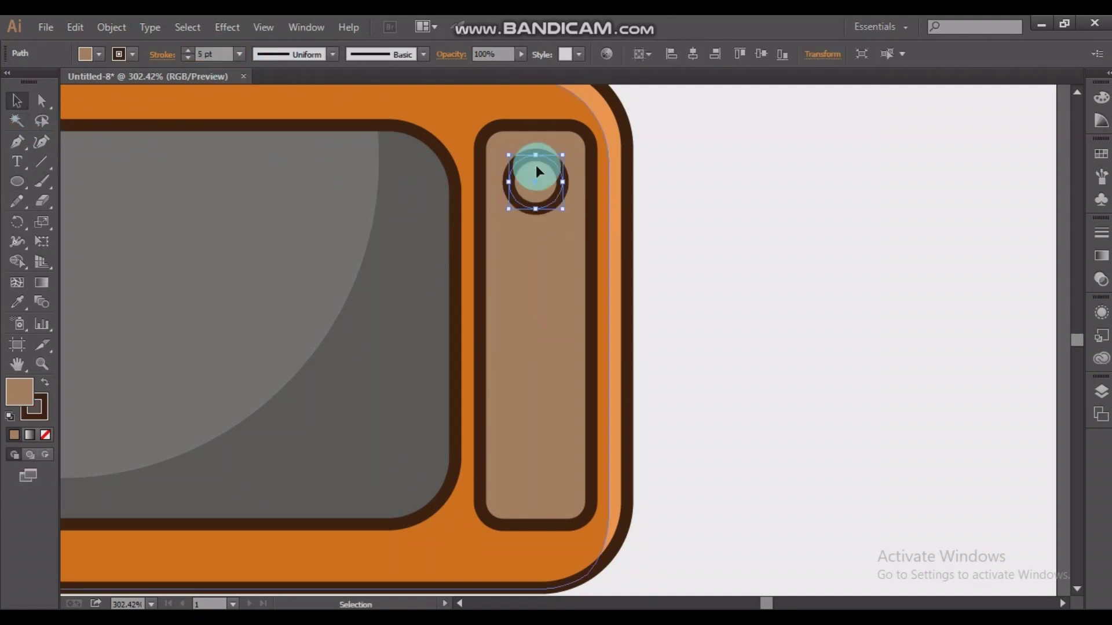
click(582, 193)
Fill the small circle with the body's orange while keeping its 5 pt dark brown outline.
click(561, 182)
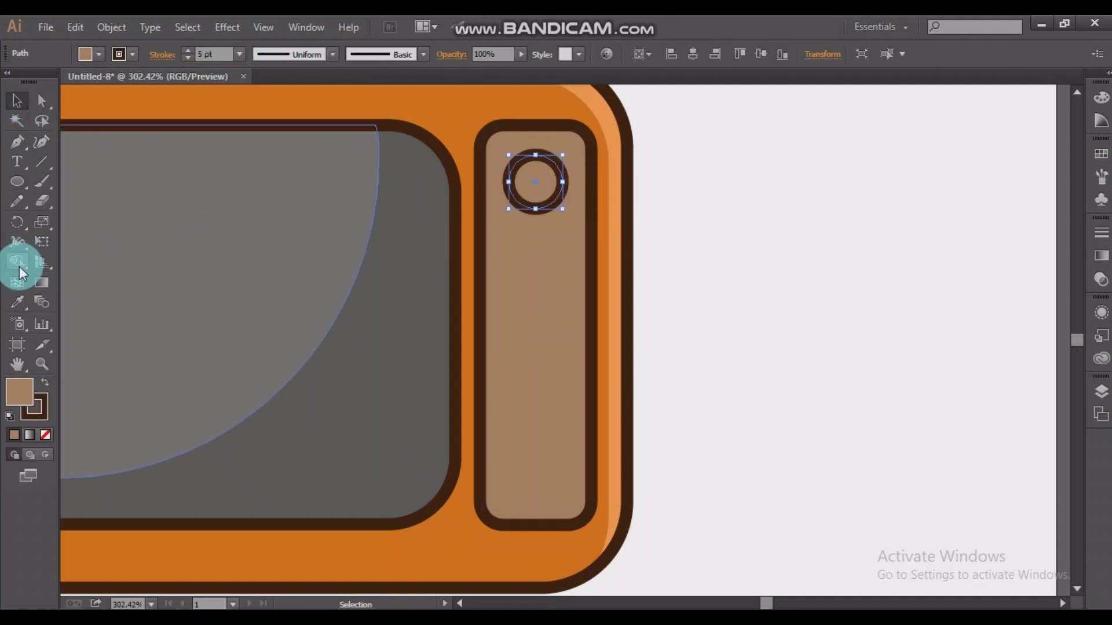
click(17, 301)
click(355, 102)
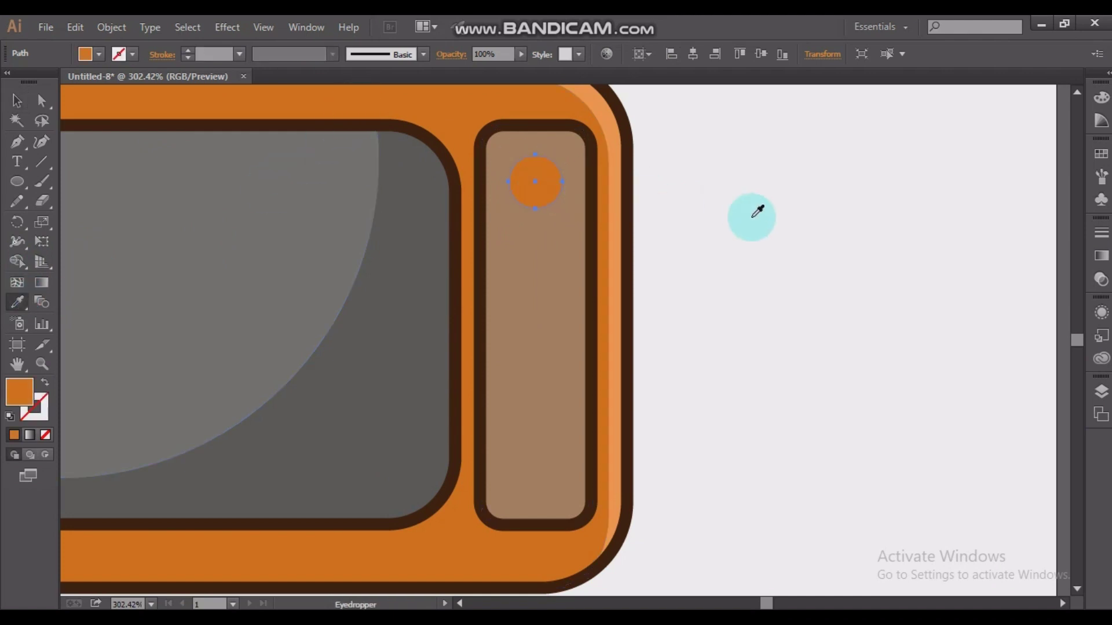
key(ctrl+z)
key(v)
click(846, 251)
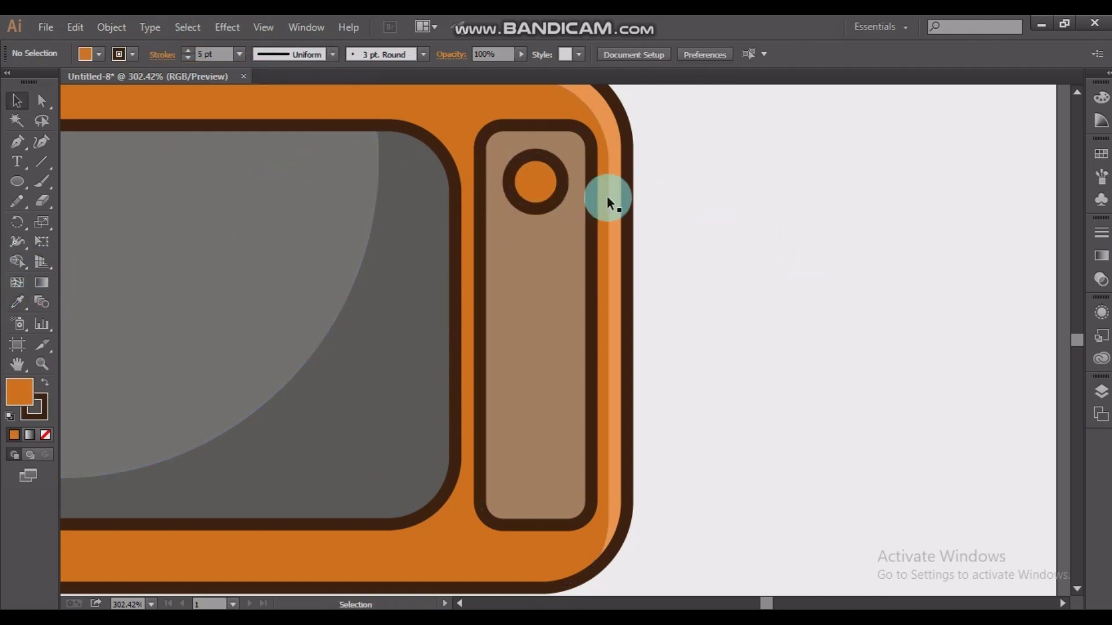
Draw a vertical 5 pt dark brown line through the circle's center from its top to its bottom anchor.
click(43, 159)
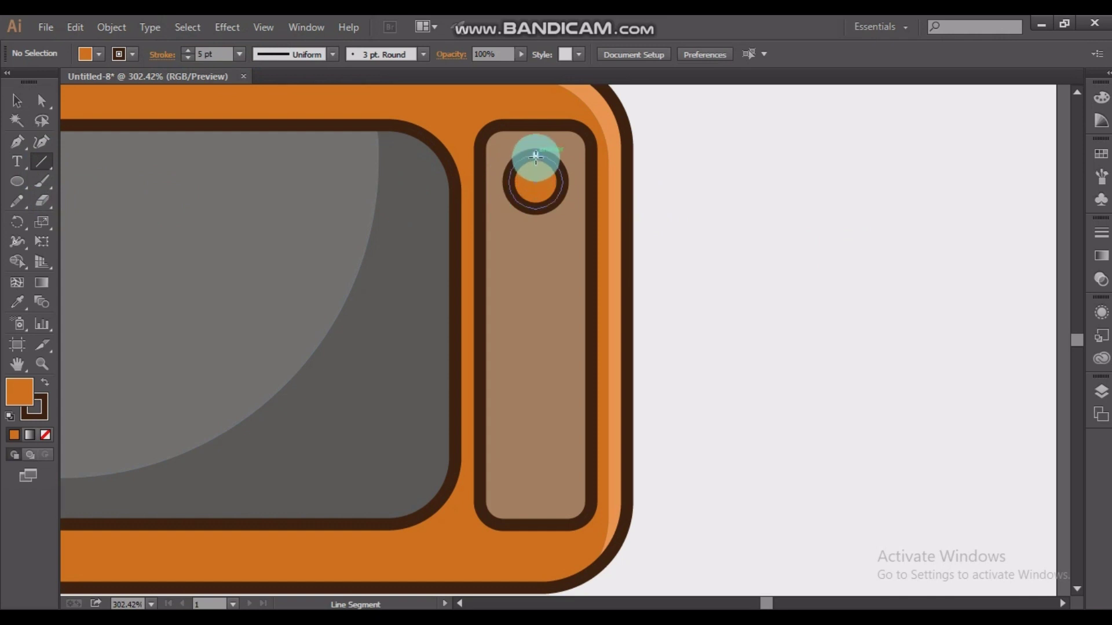
drag(535, 155, 535, 209)
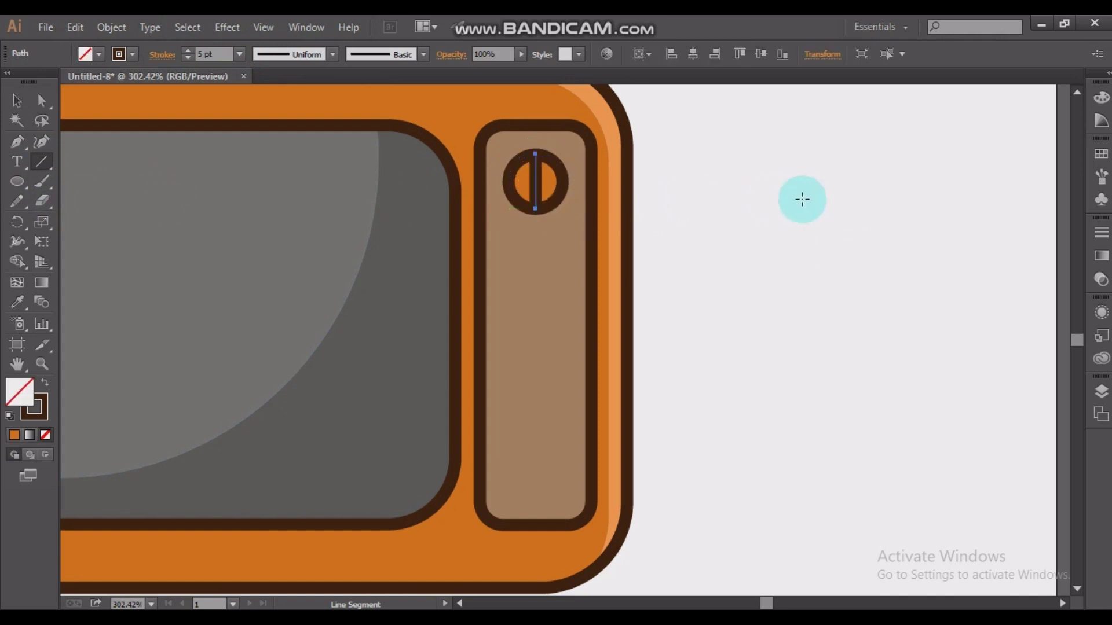
click(831, 225)
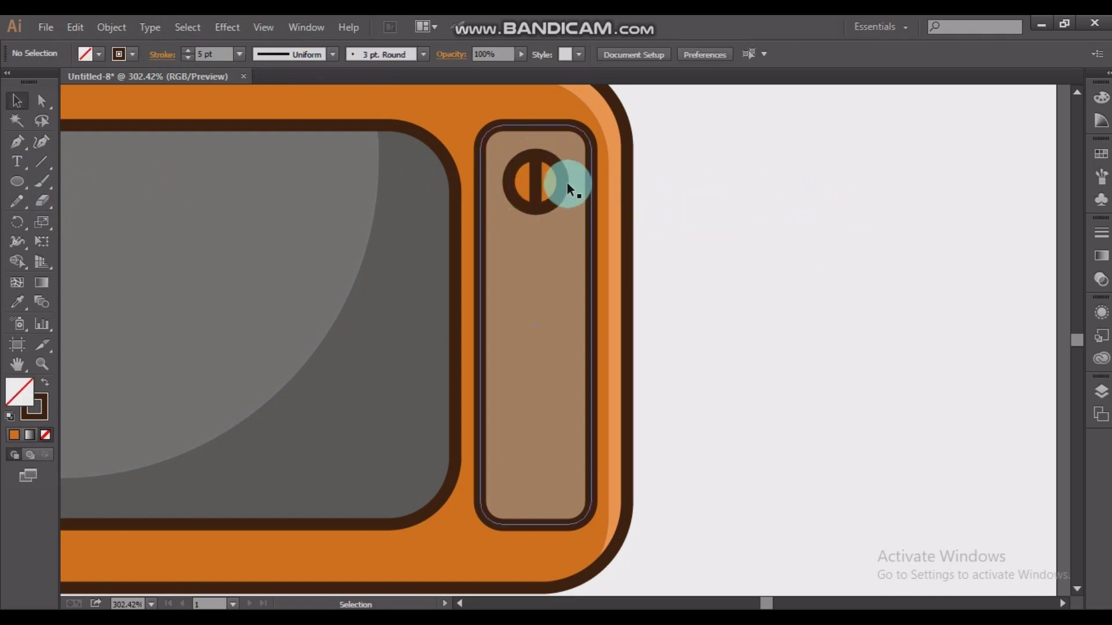
Duplicate the knob's circle and line in front and place the copy below the first knob on the tan panel.
click(553, 177)
shift+click(536, 176)
click(76, 28)
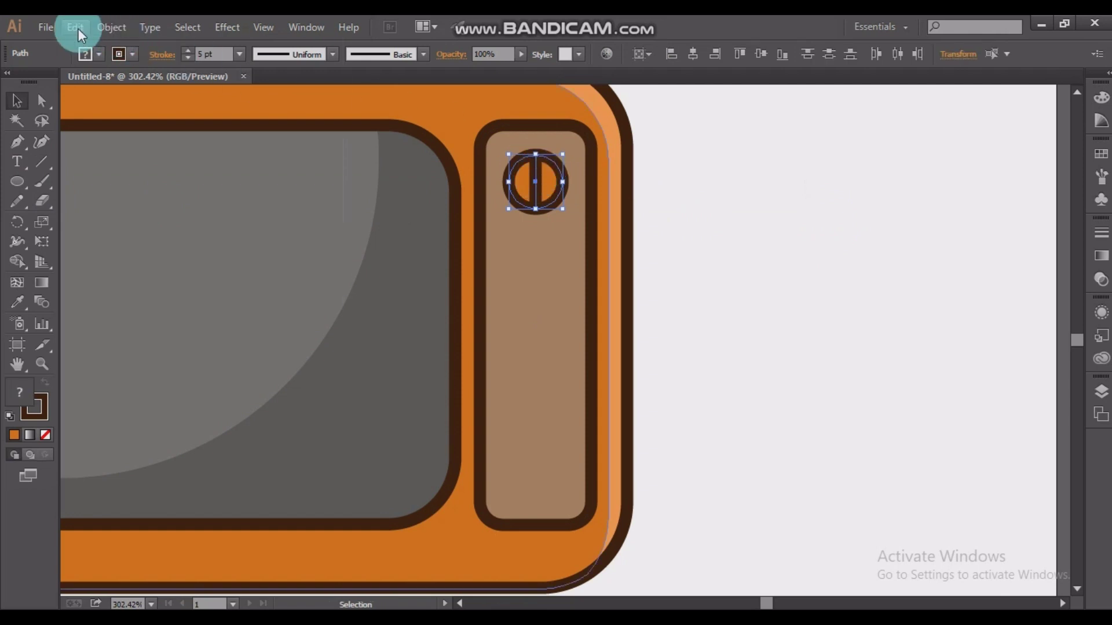
click(140, 106)
click(75, 27)
click(145, 141)
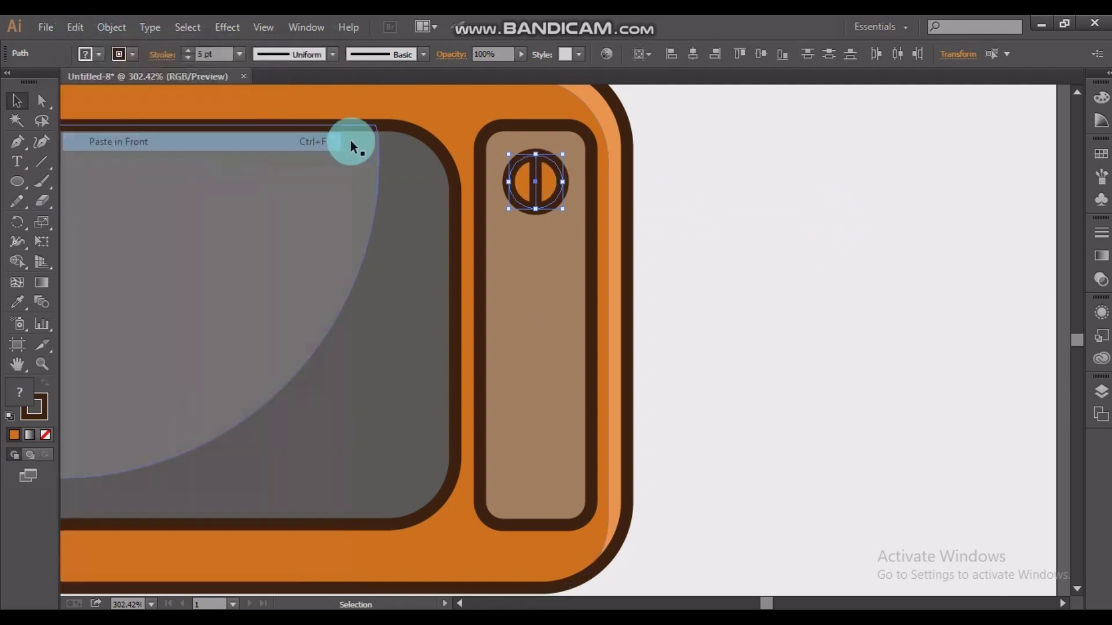
drag(511, 146, 618, 225)
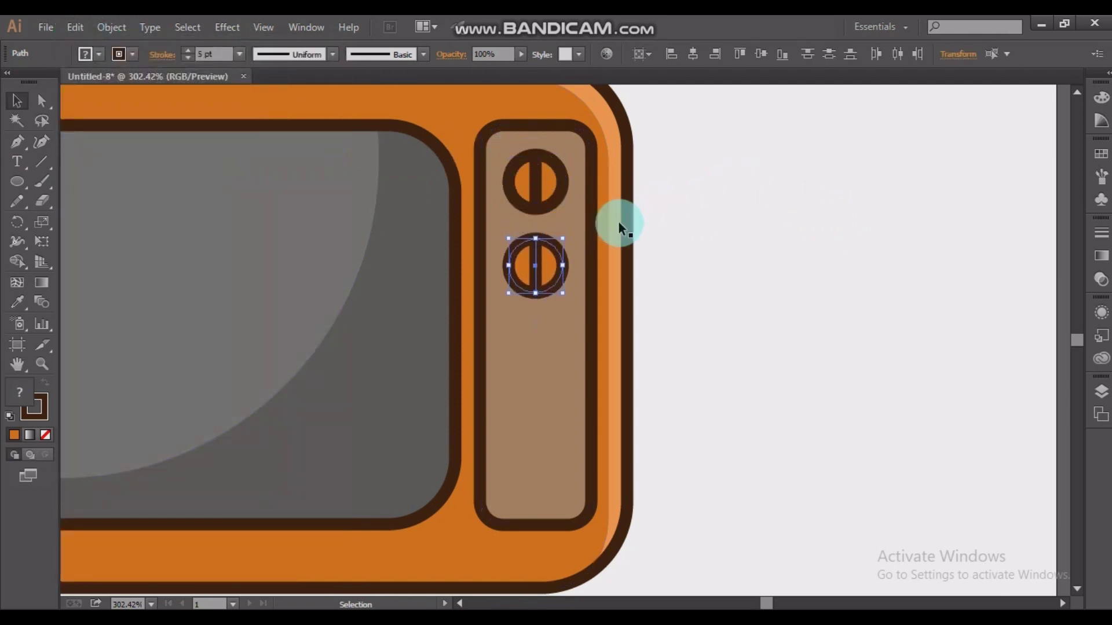
Rotate the lower knob so its dark line runs diagonally from lower left to upper right.
click(569, 238)
click(549, 268)
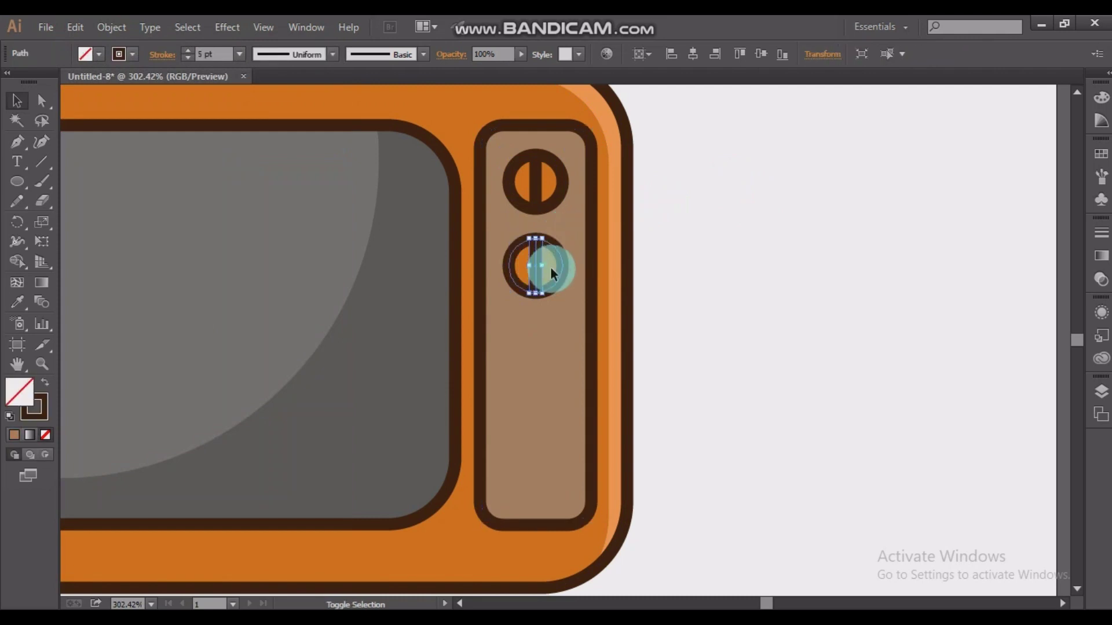
shift+click(559, 259)
drag(566, 228, 585, 292)
Nudge the lower knob further down the tan panel to widen the gap between the two knobs.
key(Down)
key(Down)
key(Down)
key(Down)
key(Down)
key(Down)
key(Down)
key(Down)
key(Down)
key(Down)
click(770, 279)
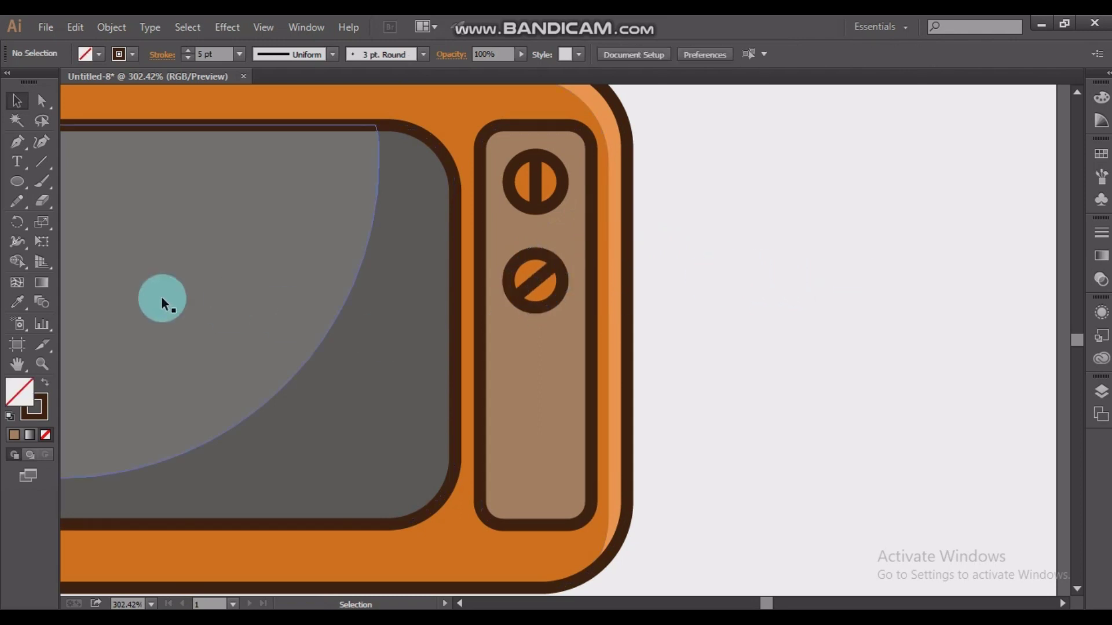
Draw a short horizontal 5 pt dark brown line below the knobs and give it round caps.
click(41, 161)
mouse_move(508, 153)
mouse_down()
mouse_move(508, 385)
mouse_move(572, 385)
mouse_up()
click(17, 100)
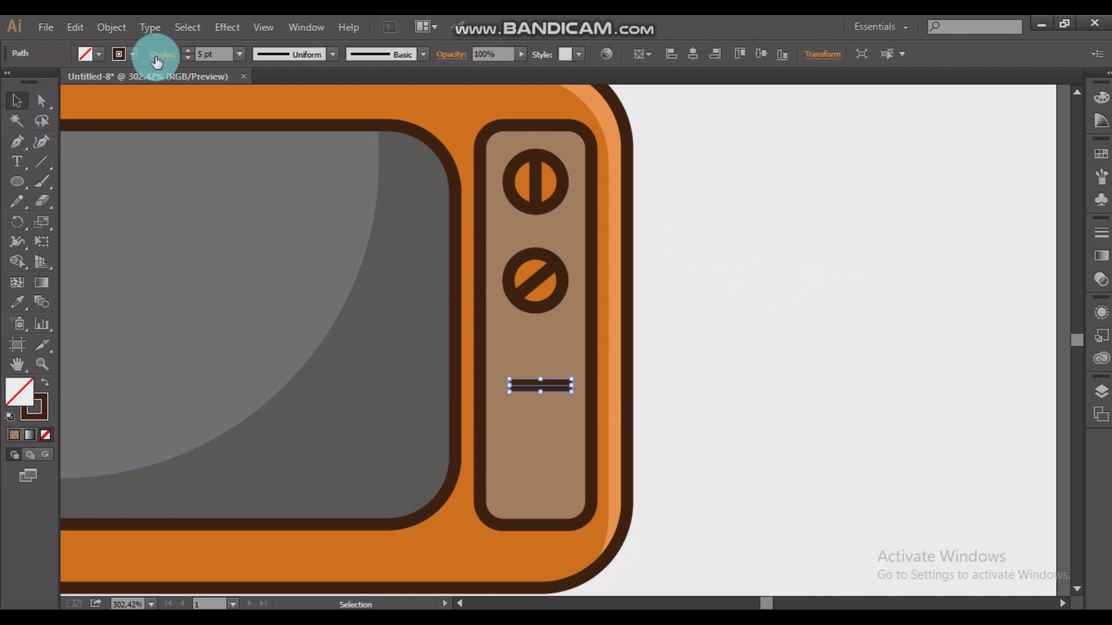
click(157, 55)
click(83, 96)
click(84, 117)
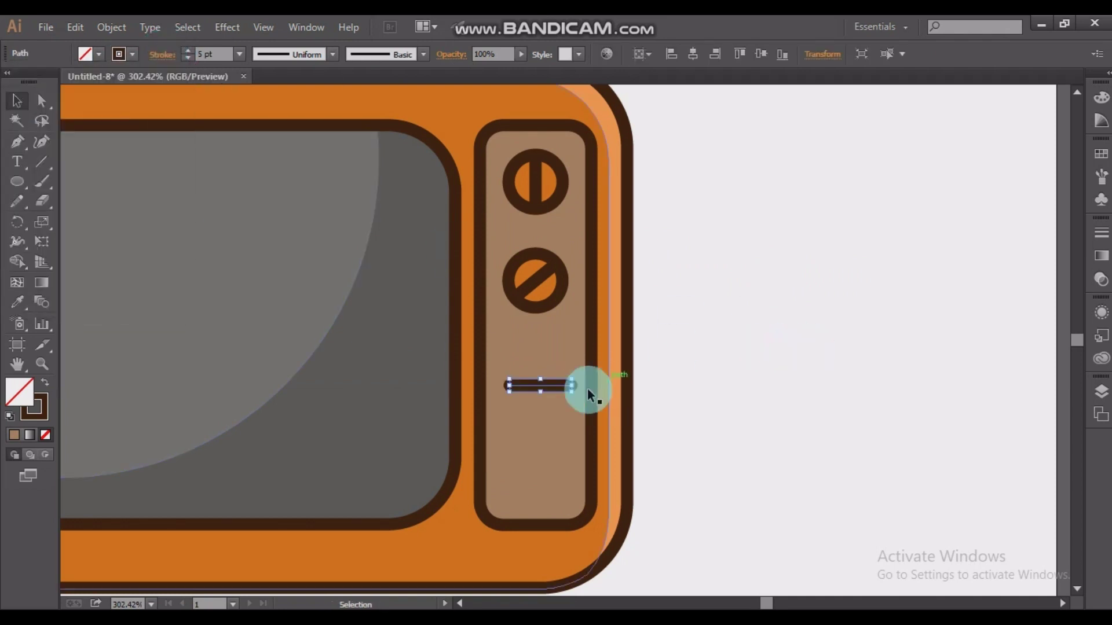
Lengthen the horizontal line slightly and center it across the tan panel.
click(697, 356)
click(543, 386)
key(Left)
key(Left)
key(Left)
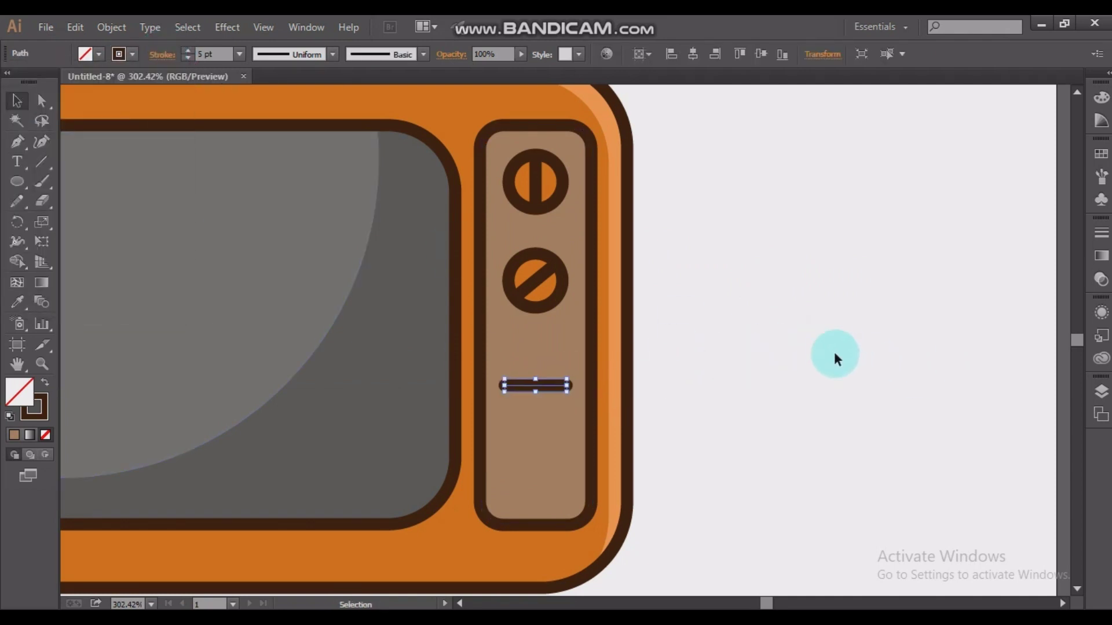
drag(392, 311, 712, 550)
mouse_move(595, 232)
mouse_down()
mouse_move(586, 233)
mouse_move(608, 238)
mouse_up()
key(Left)
key(Left)
key(Left)
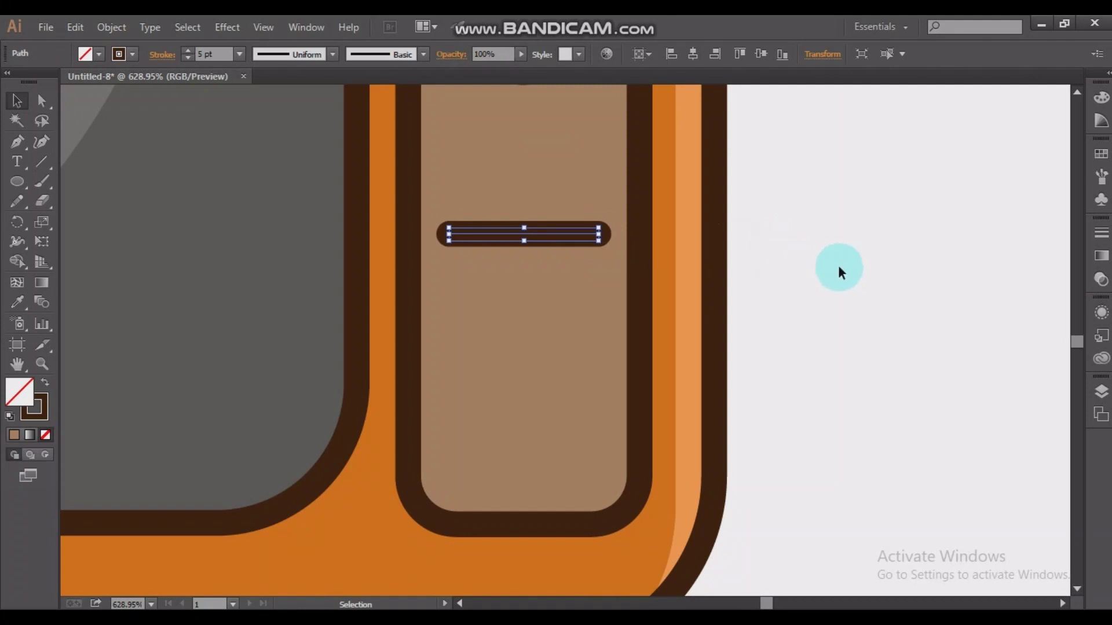
Duplicate the horizontal line in front and move the copy a short distance below the original.
click(85, 27)
click(112, 100)
click(78, 29)
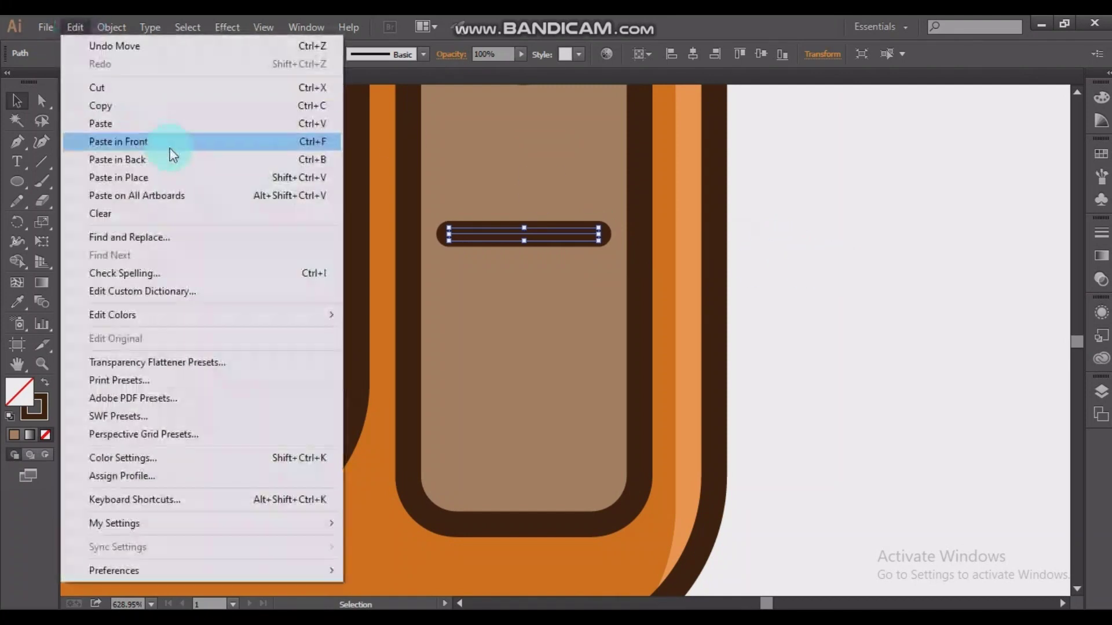
click(168, 149)
key(Down)
key(Down)
key(Down)
key(Down)
key(Down)
key(Down)
key(Down)
key(Down)
key(Down)
key(Down)
key(Down)
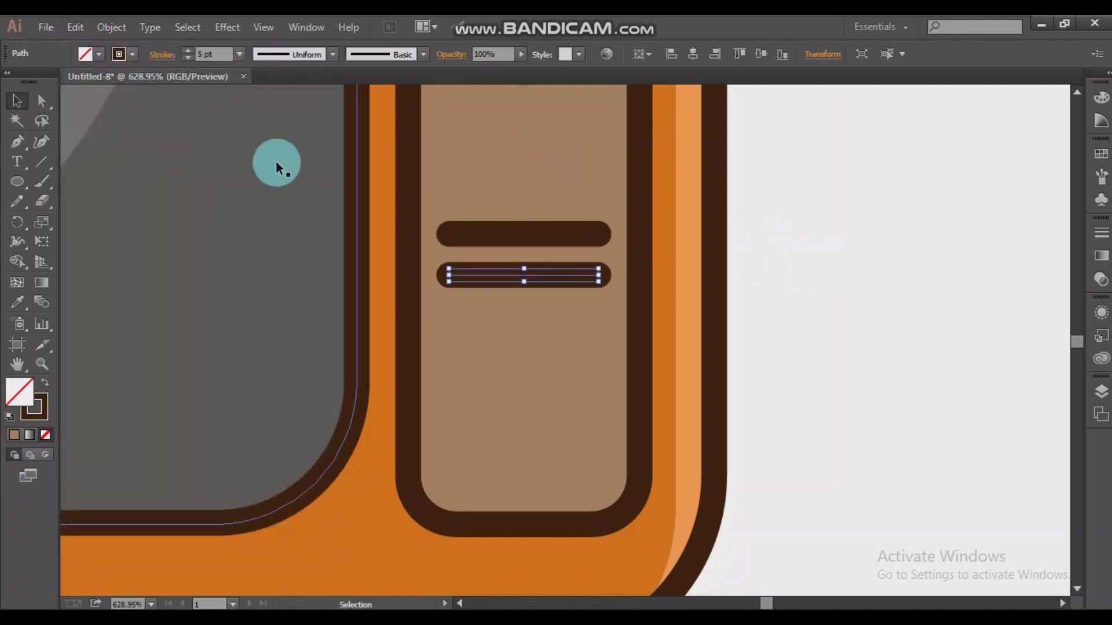
Paste a third copy of the horizontal line in front and move it below the second line.
click(76, 27)
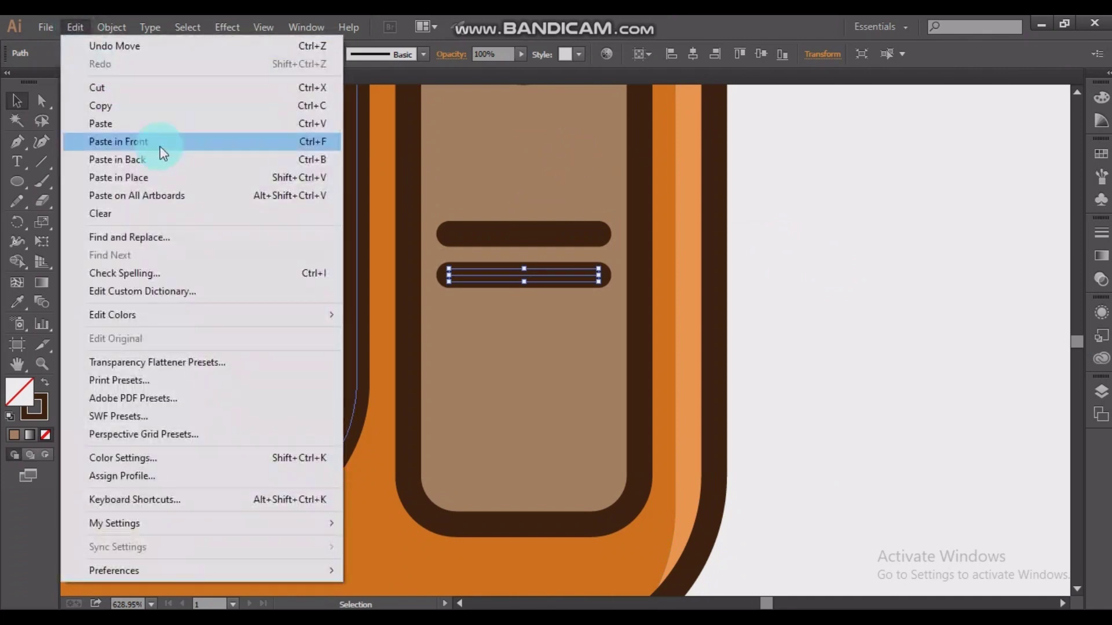
click(159, 146)
key(Down)
key(Down)
key(Down)
key(Down)
key(Down)
key(Down)
key(Down)
key(Down)
key(Down)
key(Down)
key(Down)
key(Down)
key(Down)
key(Down)
key(Down)
key(Down)
key(Down)
key(Down)
key(Down)
key(Down)
key(Up)
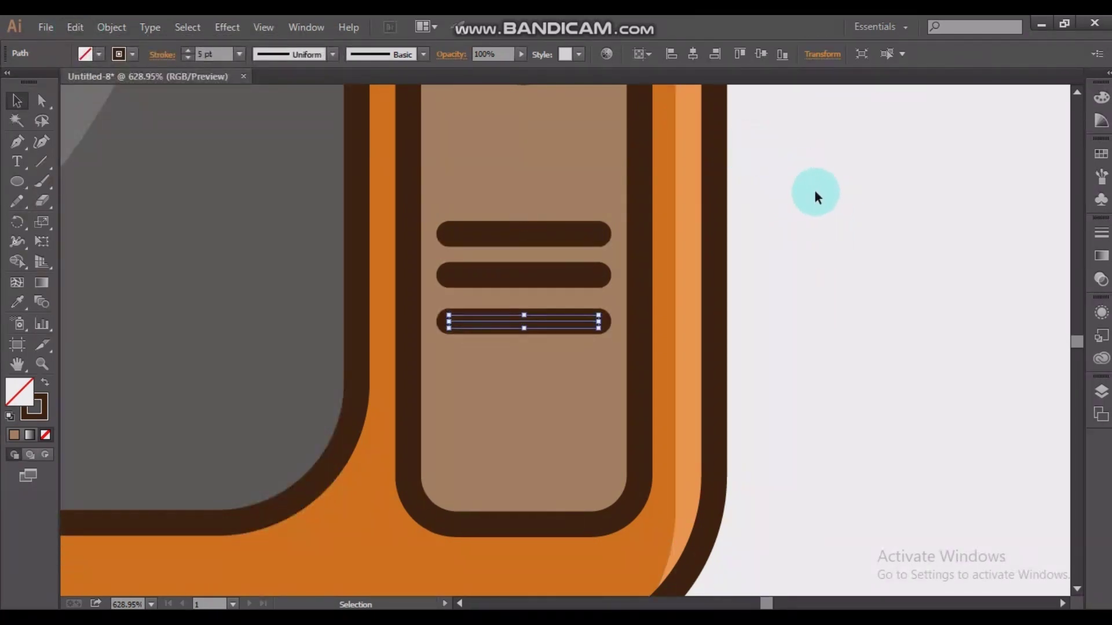
Select all three horizontal lines and nudge them slightly down the tan panel together.
click(558, 231)
shift+click(551, 276)
shift+click(557, 323)
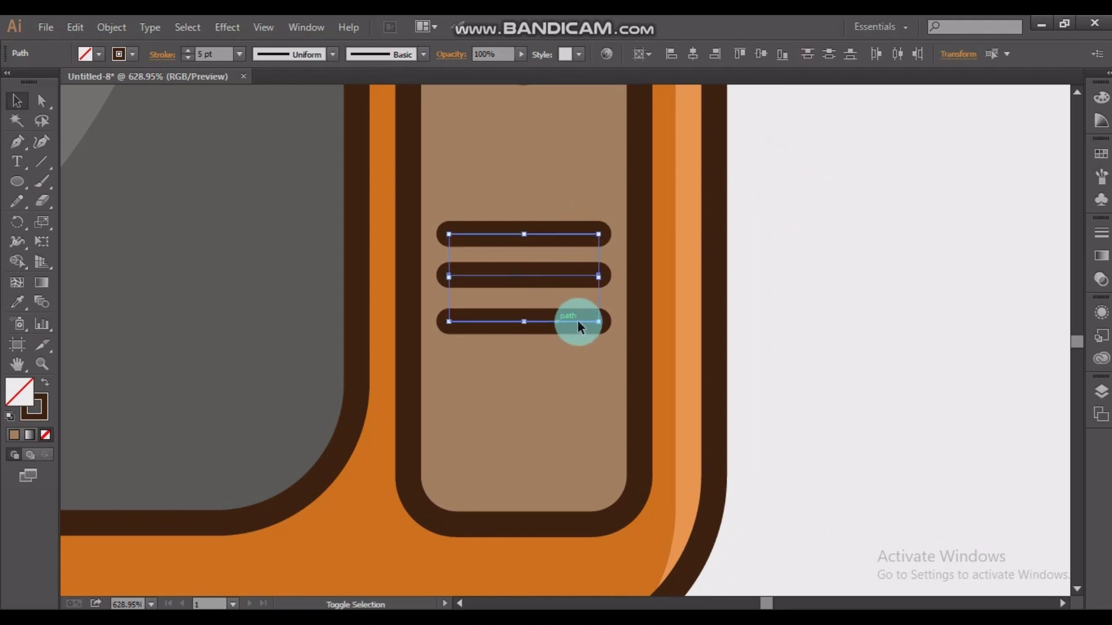
key(Down)
key(Down)
key(Down)
key(Down)
key(Down)
key(ctrl+0)
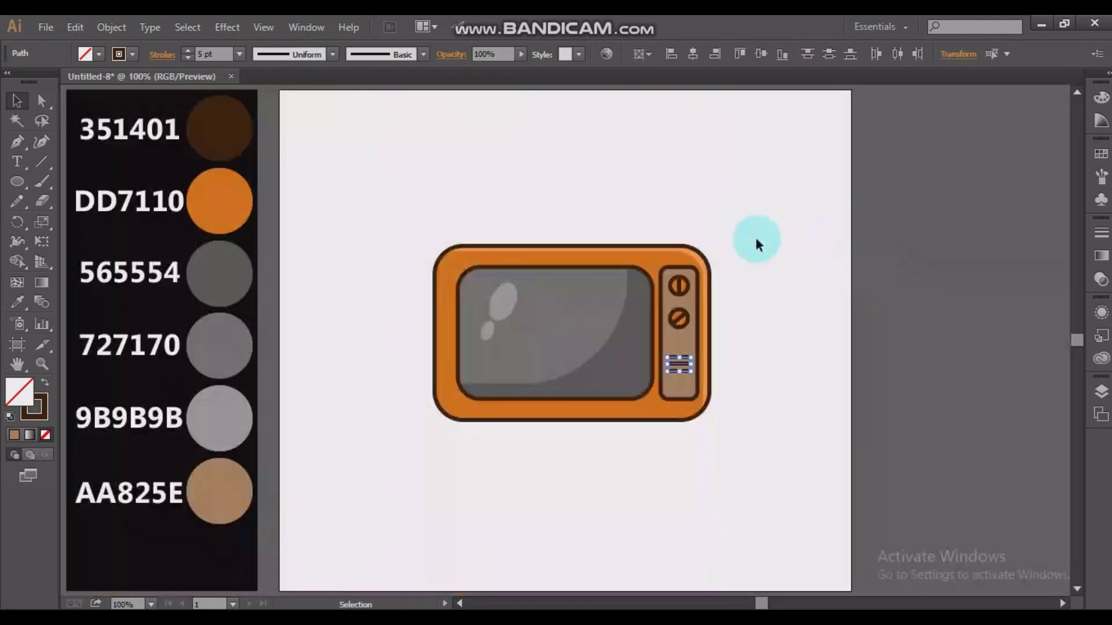
click(755, 237)
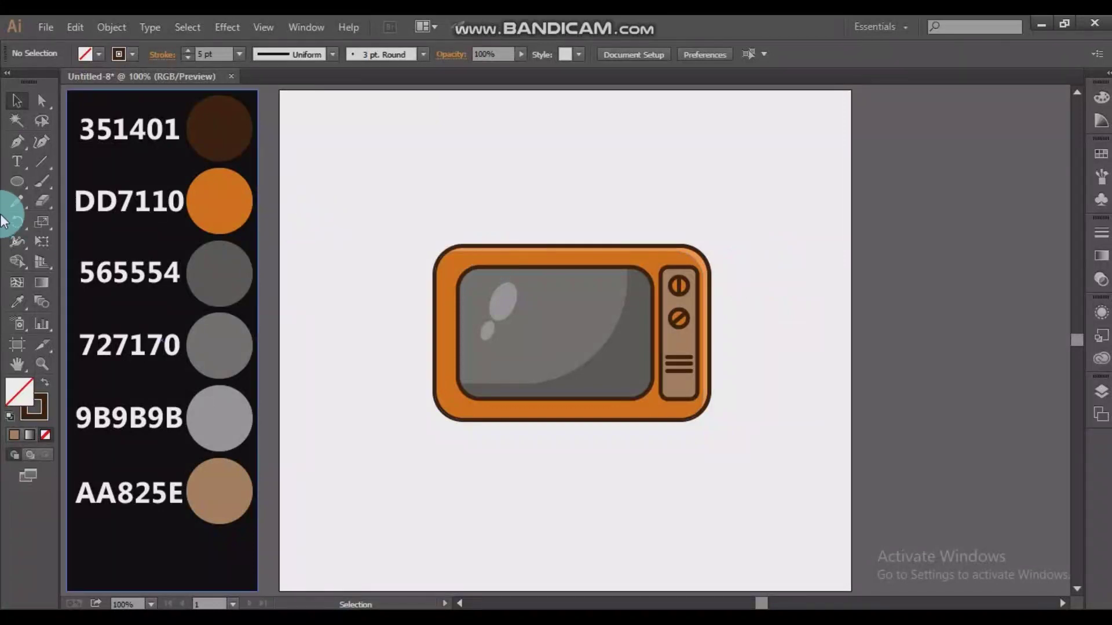
Draw a small rectangle with a 5 pt dark brown outline under the television's lower left edge as a foot.
key(z)
drag(359, 335, 795, 524)
click(26, 186)
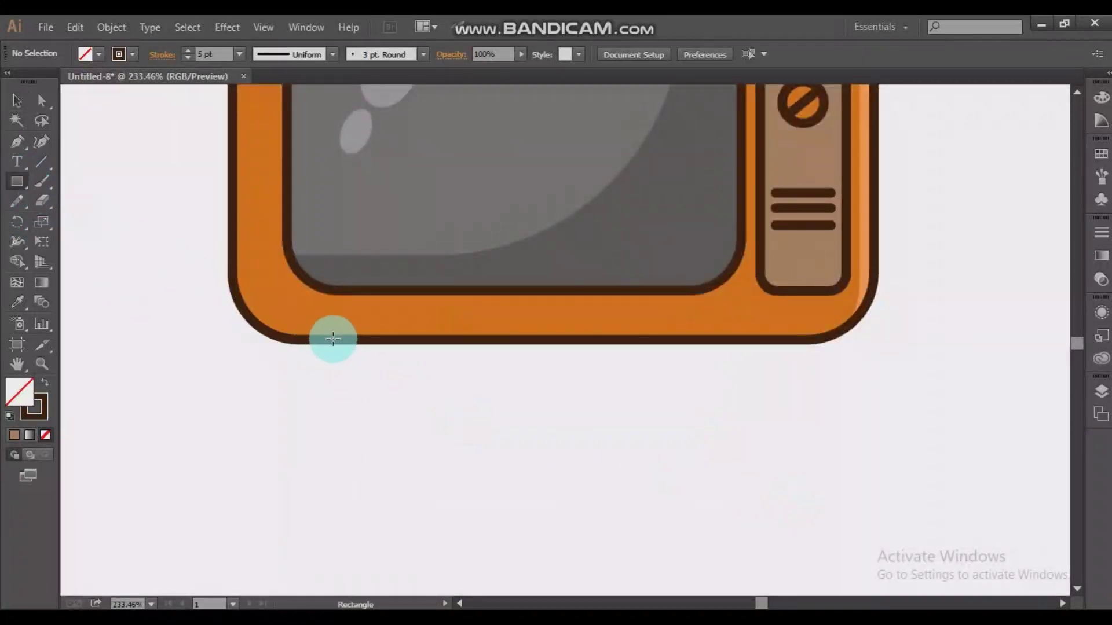
drag(348, 340, 436, 380)
Round the two lower corners of the foot rectangle to about 9.85 px.
key(a)
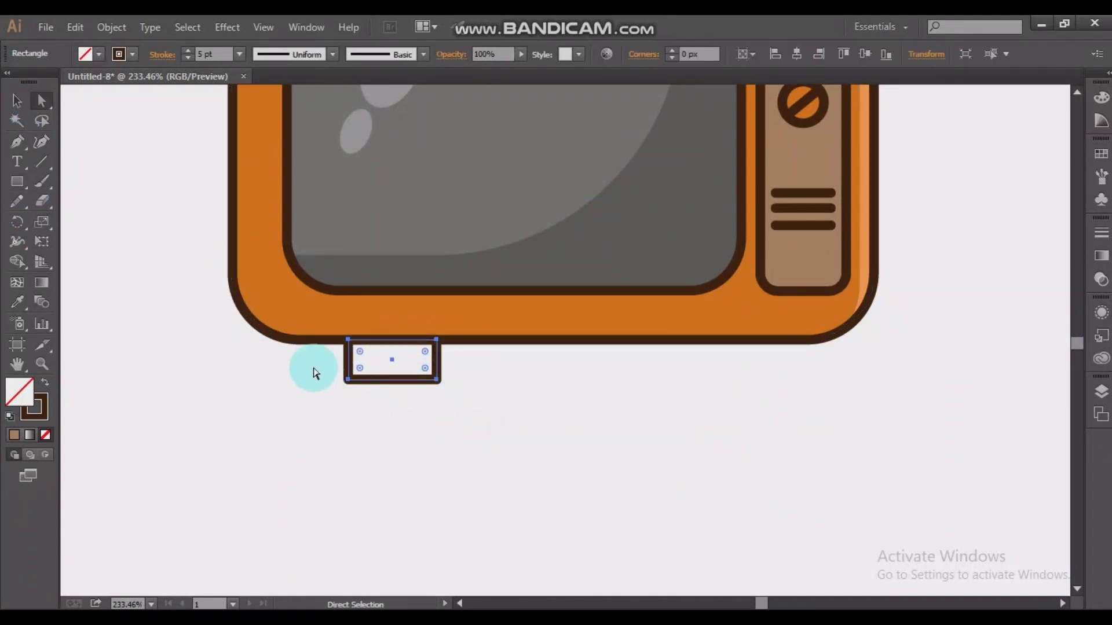
drag(360, 368, 368, 366)
key(v)
click(241, 425)
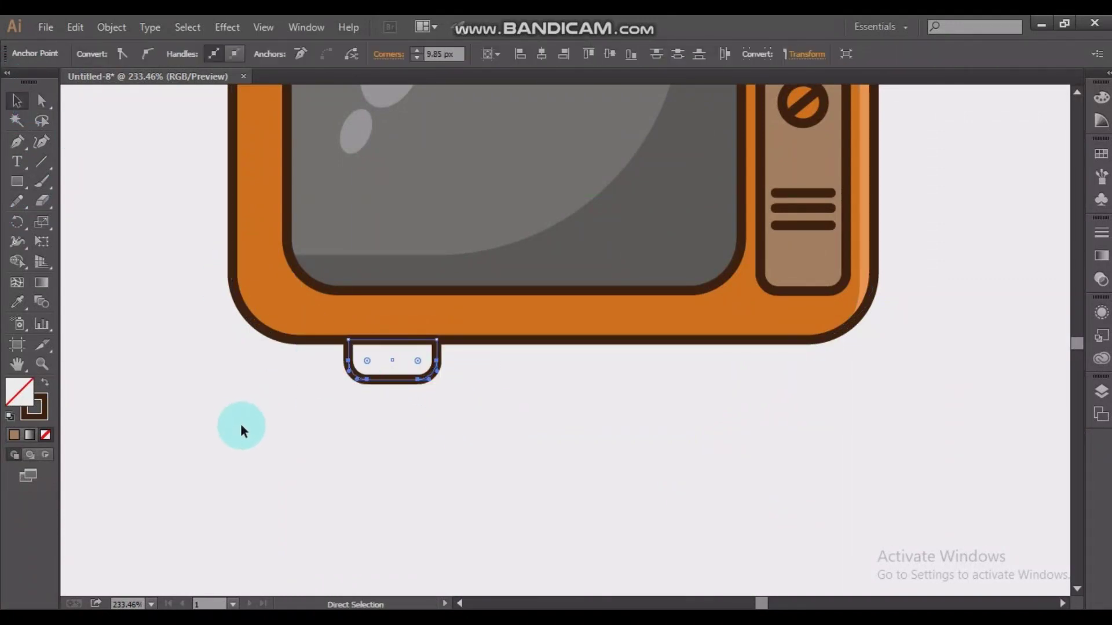
Try to color the foot outline by sampling the screen's lighter gray with the Eyedropper.
click(367, 365)
click(16, 301)
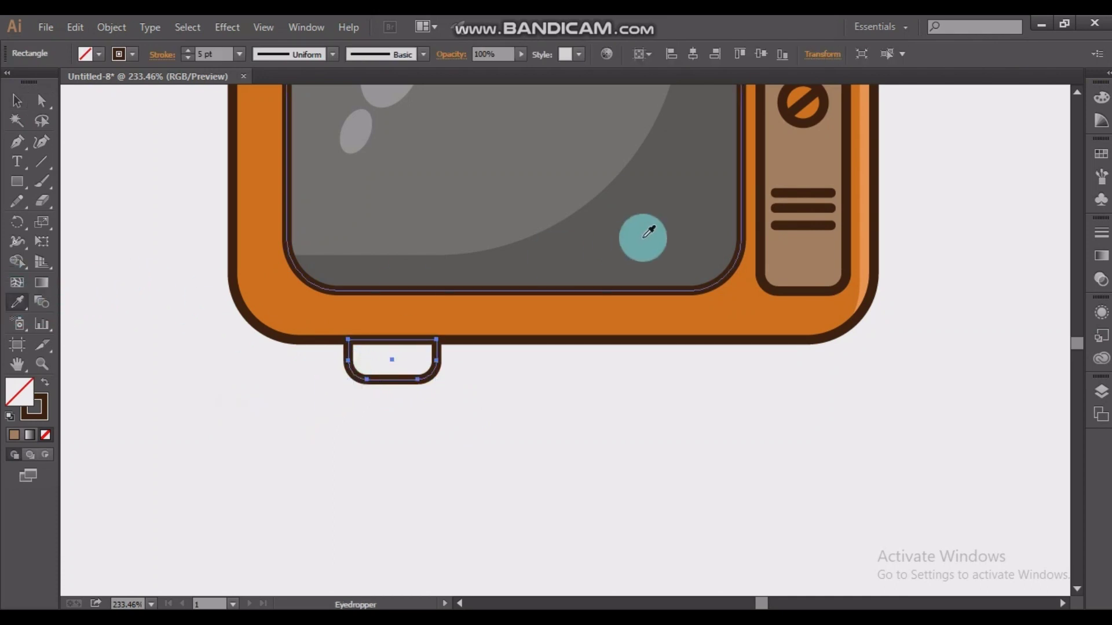
click(532, 171)
key(v)
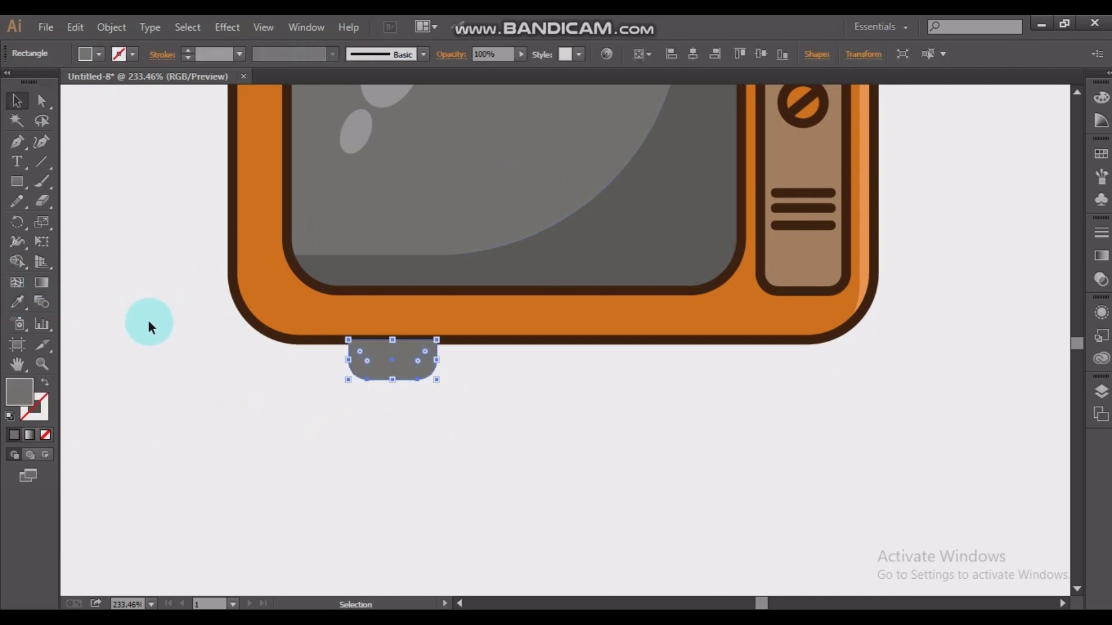
click(149, 325)
key(ctrl+z)
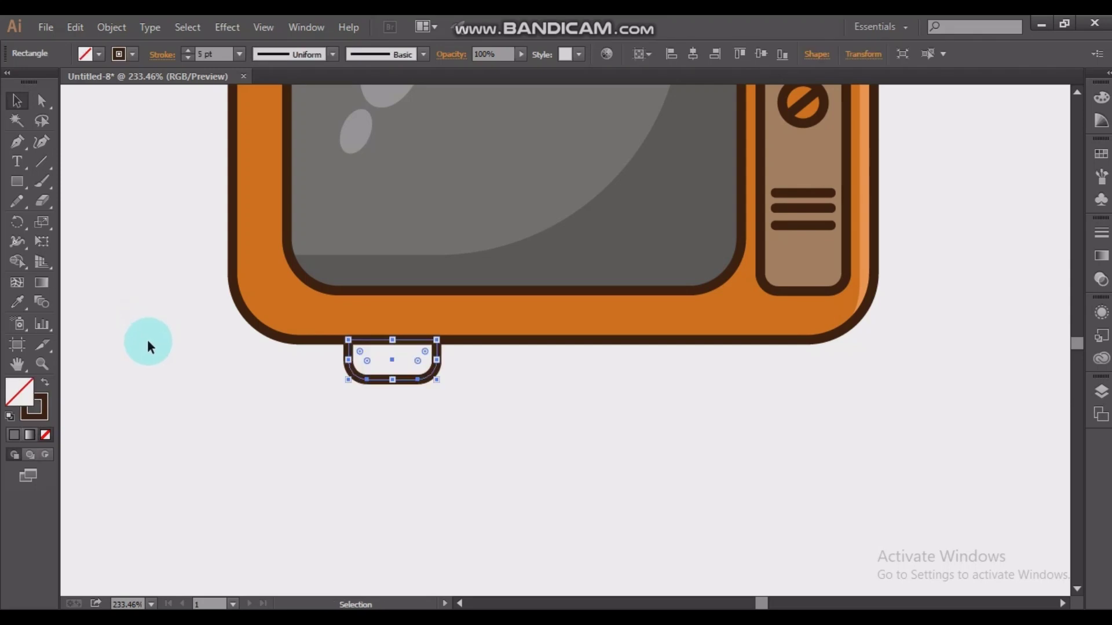
Duplicate the foot outline in place behind the original and fill the copy with the screen's lighter gray.
click(75, 27)
click(99, 103)
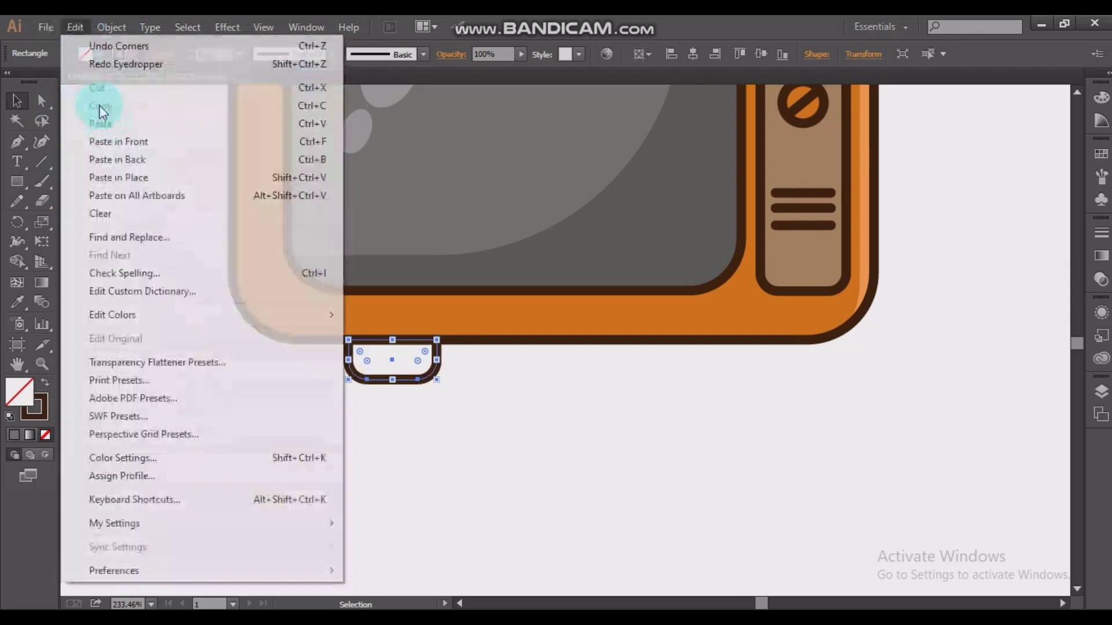
click(75, 26)
click(153, 163)
click(16, 300)
click(509, 192)
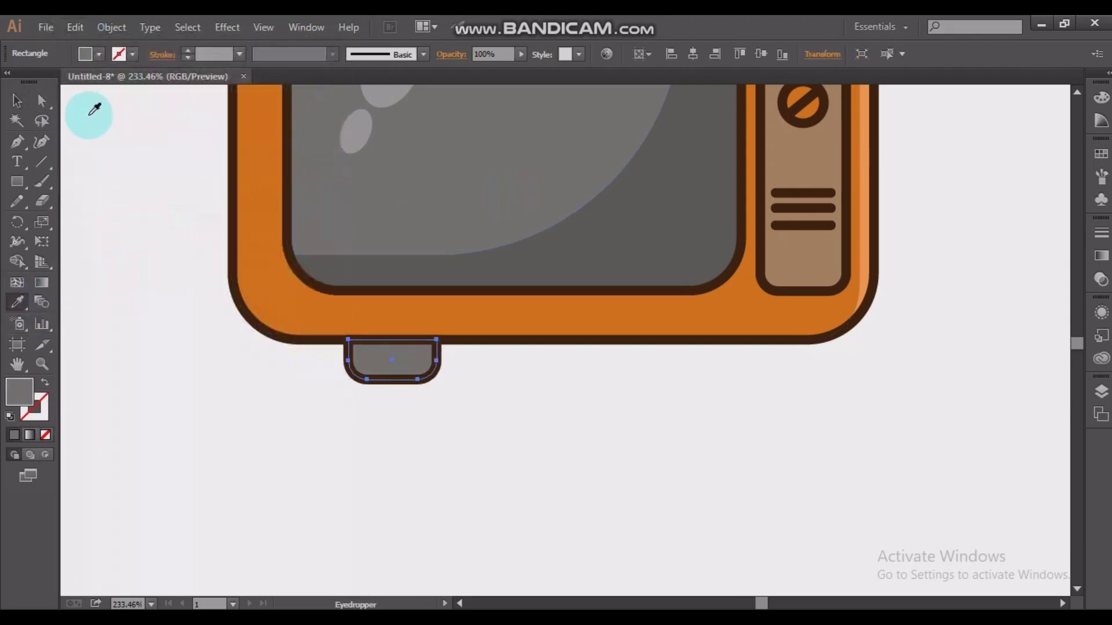
key(v)
click(300, 369)
Duplicate the foot's outline and gray fill in front and move the copy under the television's right side.
click(392, 361)
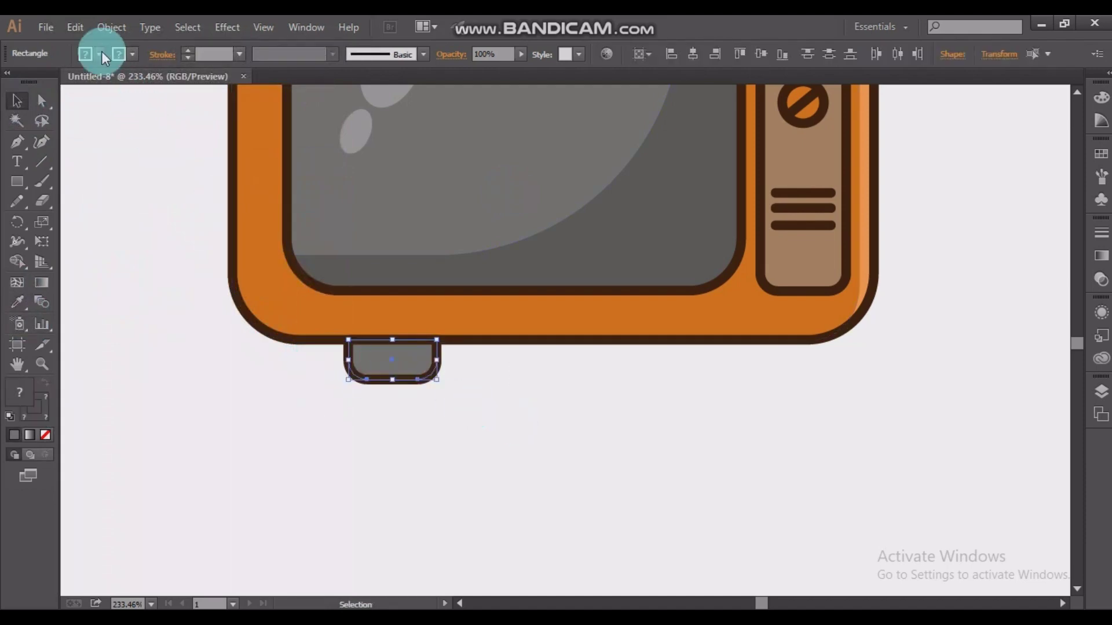
click(76, 26)
click(130, 102)
click(76, 27)
click(148, 141)
key(Right)
key(Right)
key(Right)
key(Right)
key(Right)
key(Right)
key(Right)
key(Right)
key(Right)
key(Right)
key(Right)
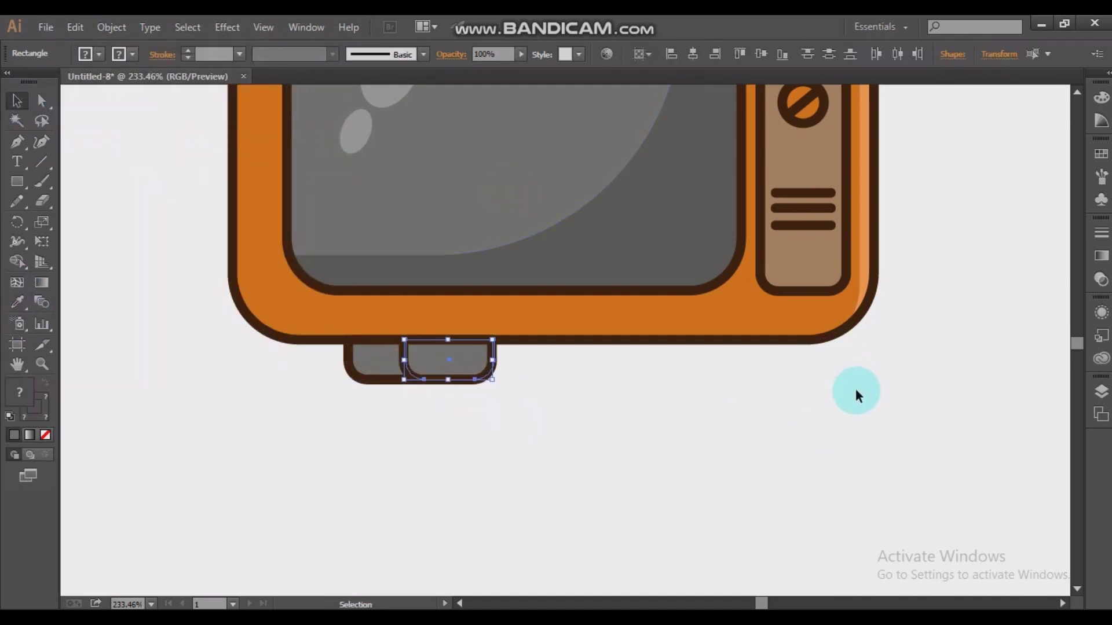
key(Right)
key(Right)
key(Right)
key(Right)
key(Right)
key(Right)
key(Right)
key(Right)
key(Right)
key(Right)
drag(471, 367, 746, 367)
click(883, 370)
key(ctrl+1)
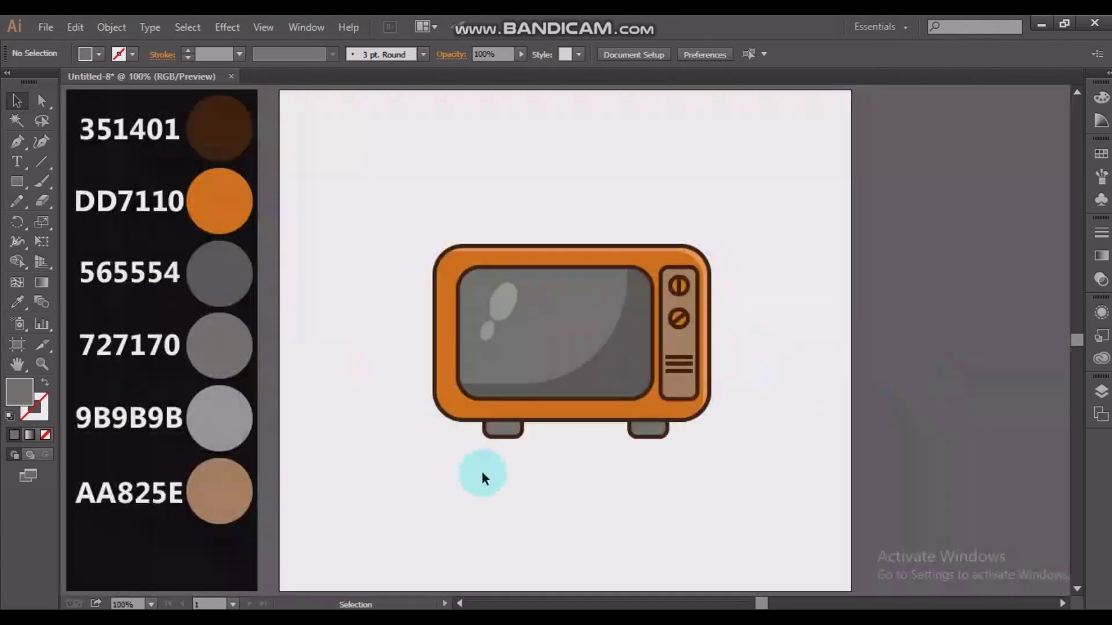
Select both feet and scale them down together, keeping their upper edges against the television's base.
drag(710, 453, 670, 439)
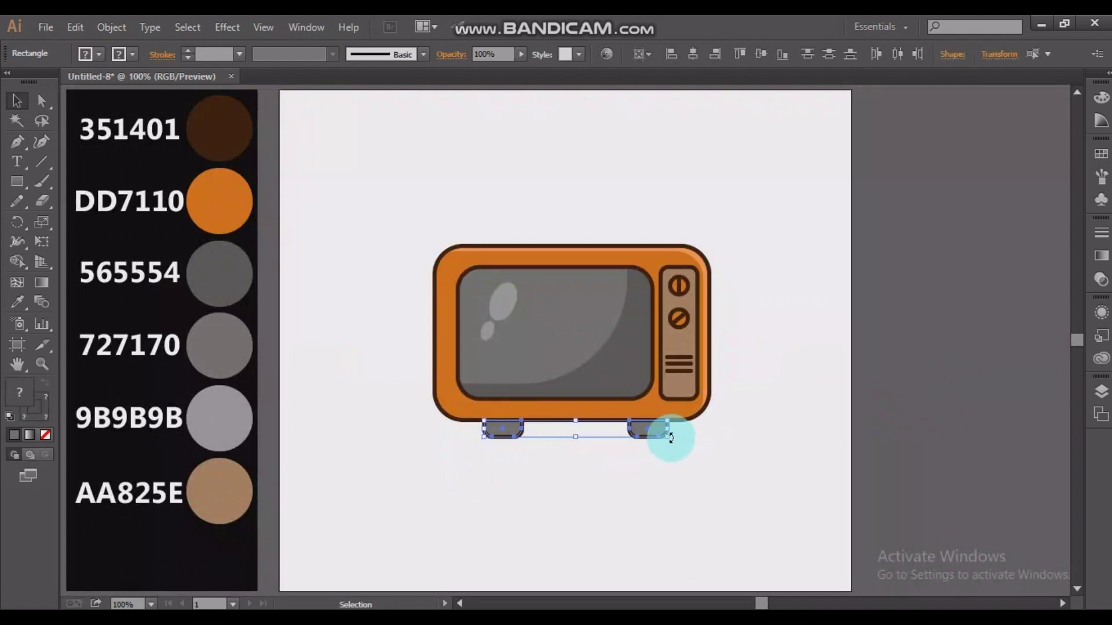
key(z)
drag(395, 380, 793, 513)
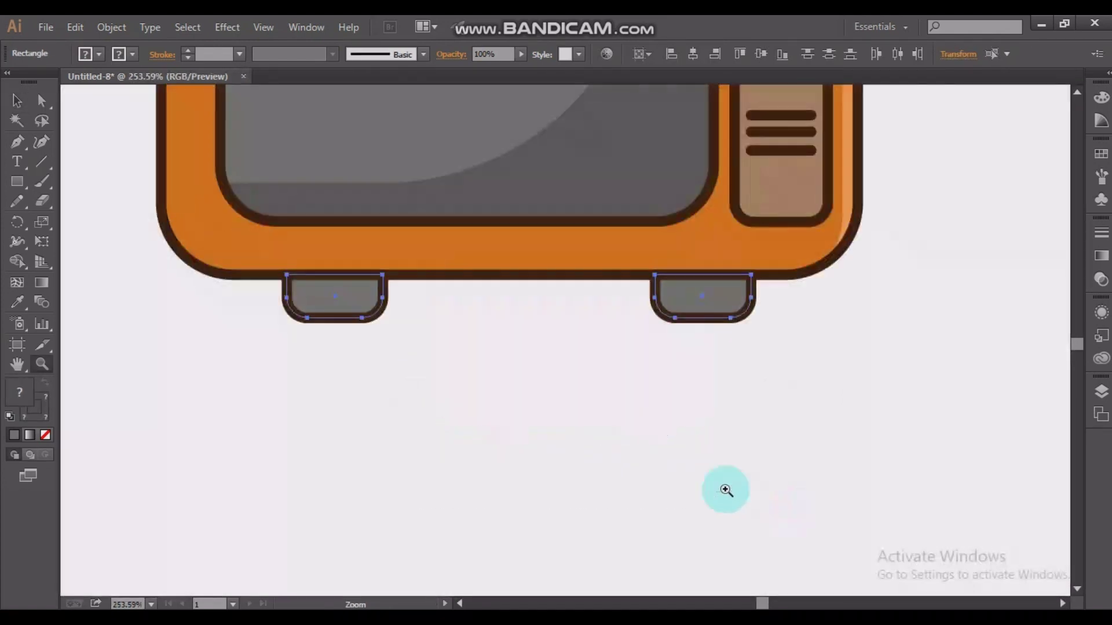
key(v)
drag(751, 318, 683, 309)
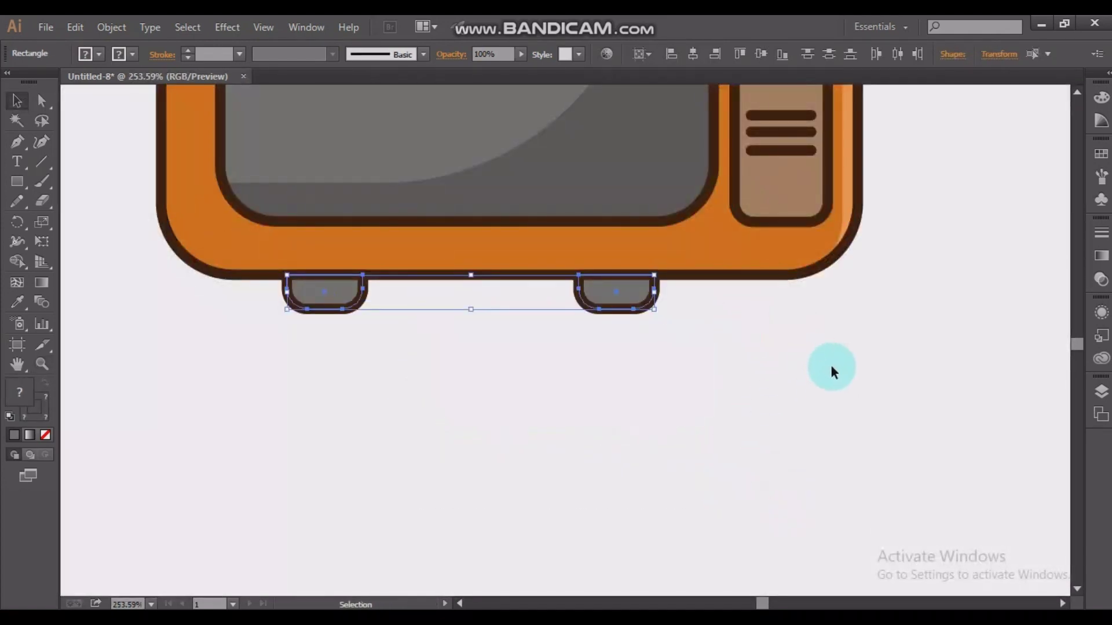
key(Left)
key(Left)
click(767, 365)
Move the right foot further right along the television's base to widen the gap between the feet.
drag(548, 285, 880, 414)
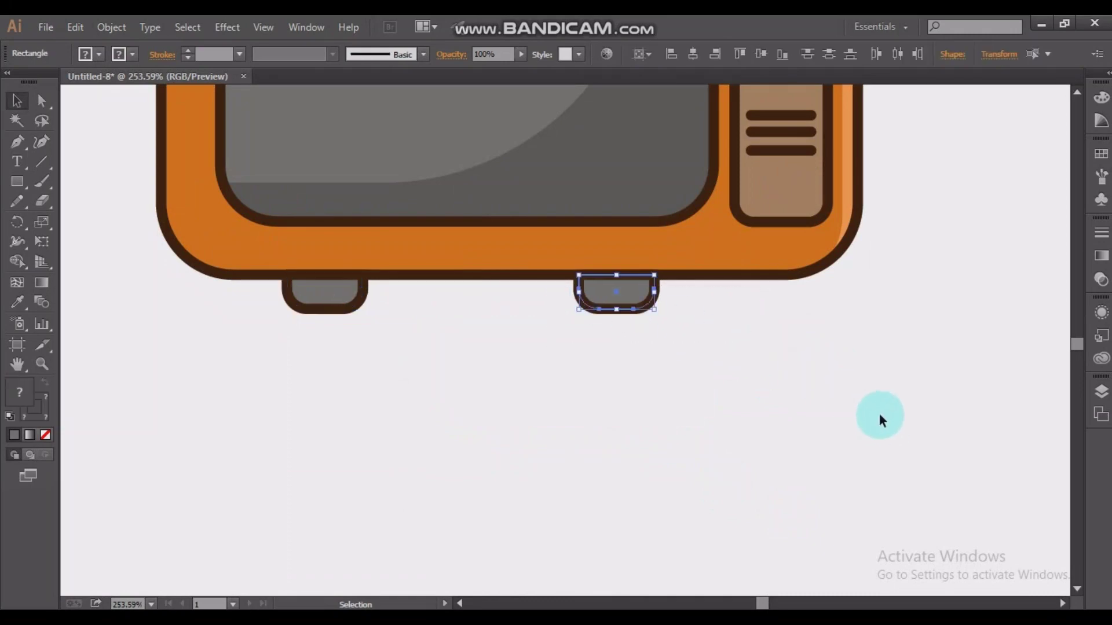
key(Right)
key(Right)
key(Right)
key(Right)
key(Right)
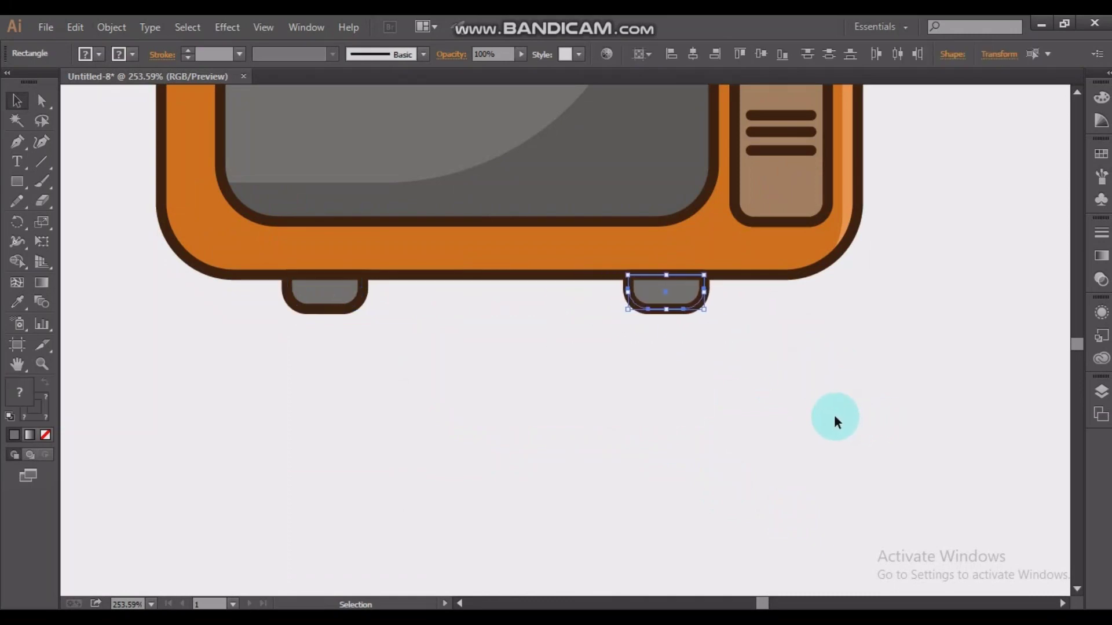
click(457, 344)
Try to align the parts of both feet by their horizontal centers.
drag(259, 287, 797, 356)
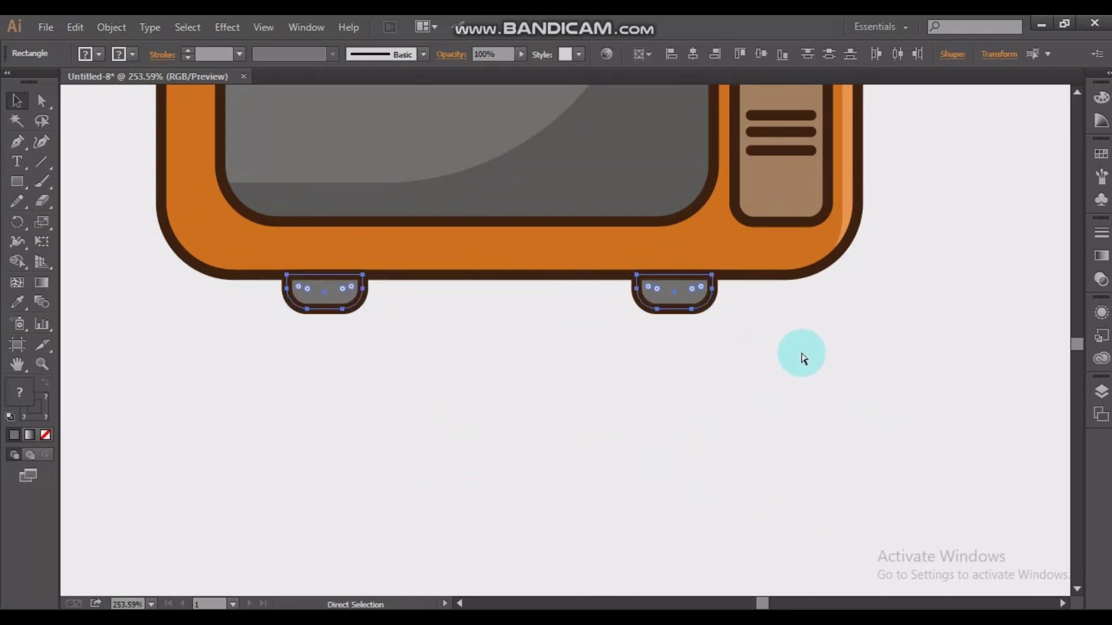
click(695, 56)
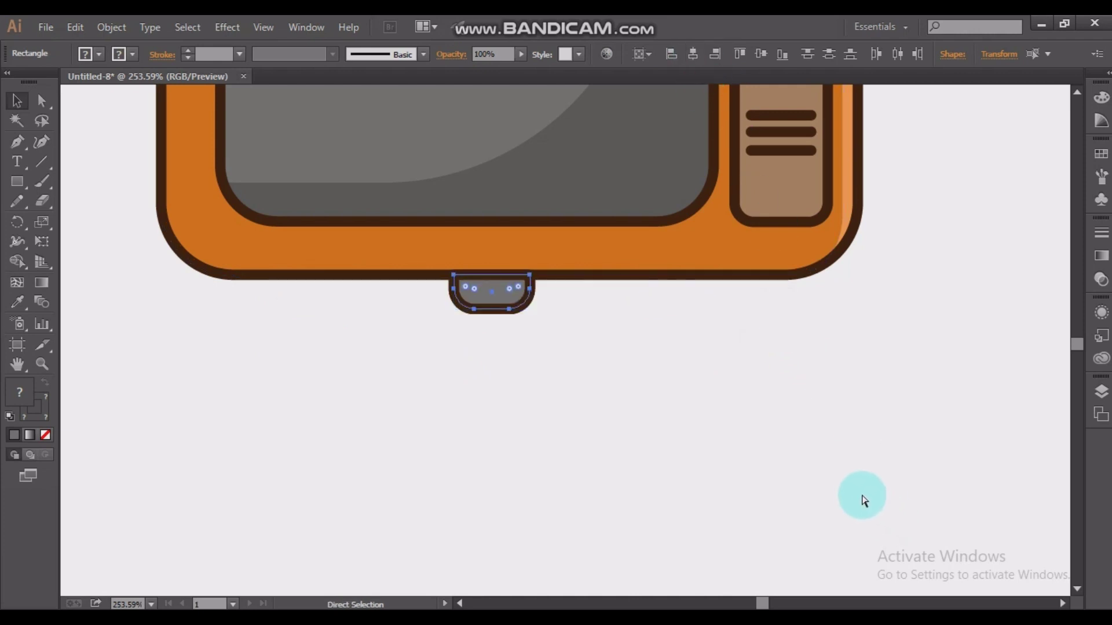
key(ctrl+z)
Group the outlines and gray fills of the two feet.
right_click(672, 292)
click(708, 364)
click(641, 399)
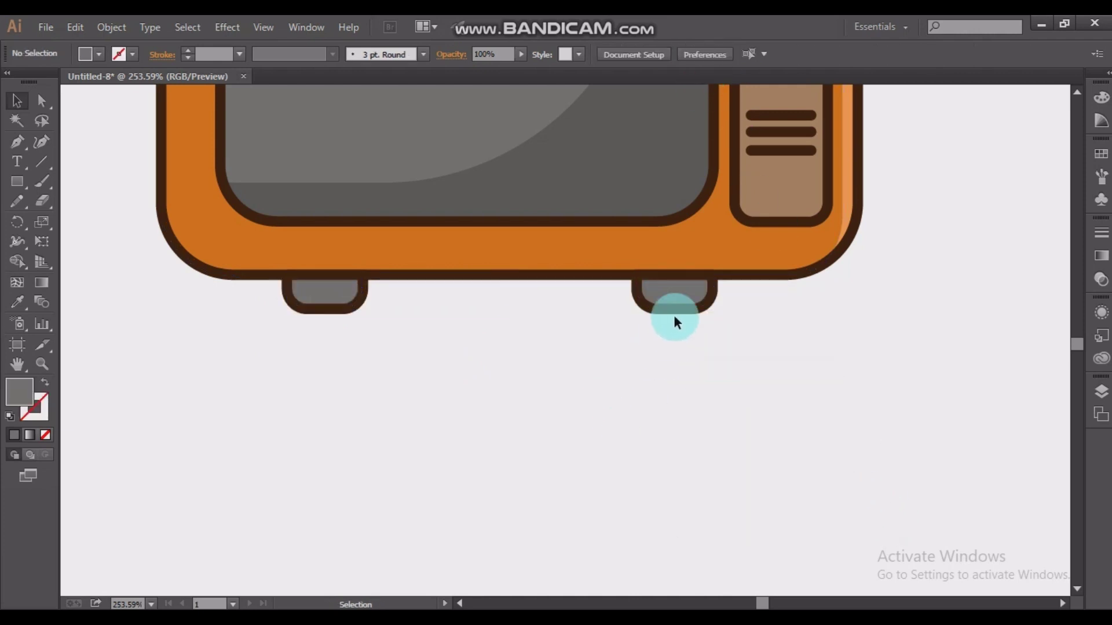
Draw an open right-angled path with the Pen tool inside the orange frame's upper-left corner.
click(674, 318)
click(887, 446)
key(ctrl+1)
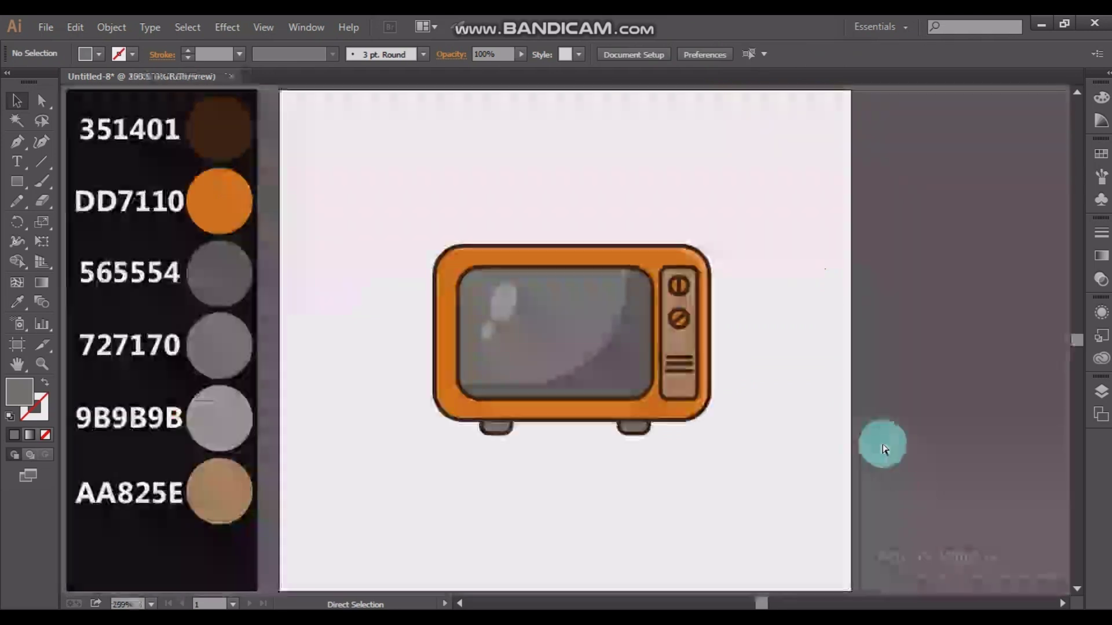
key(z)
drag(409, 228, 557, 342)
click(13, 146)
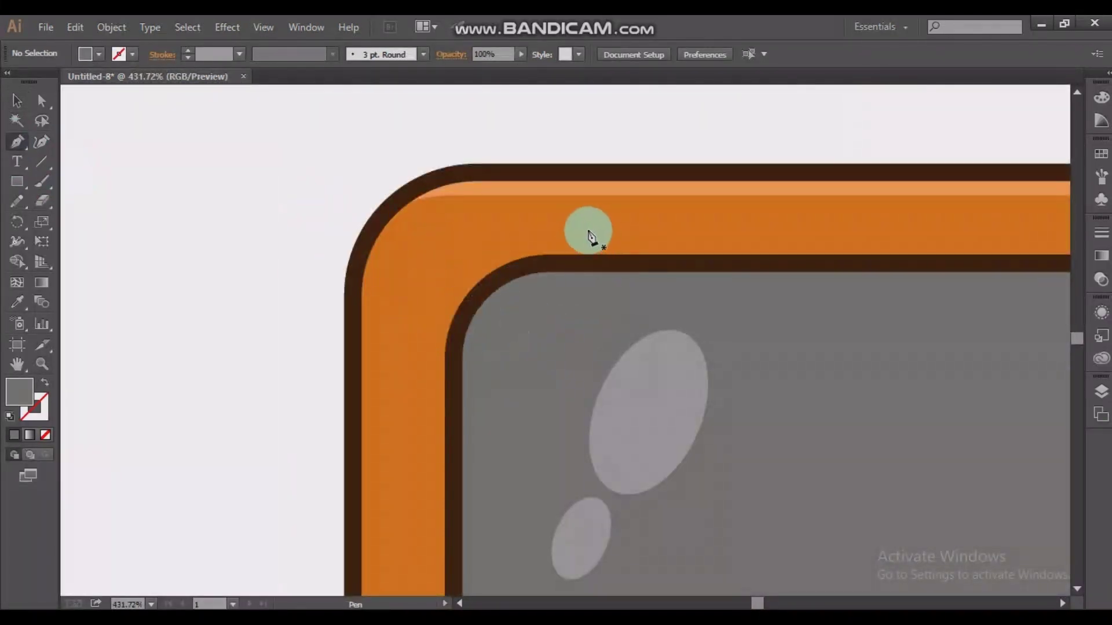
drag(506, 210, 436, 223)
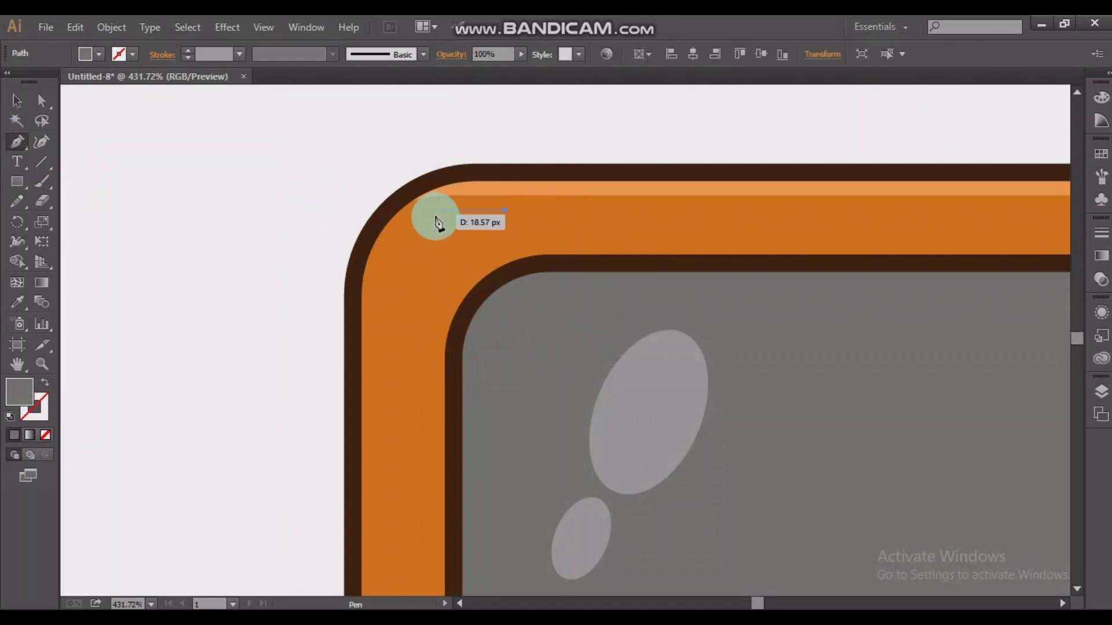
click(408, 211)
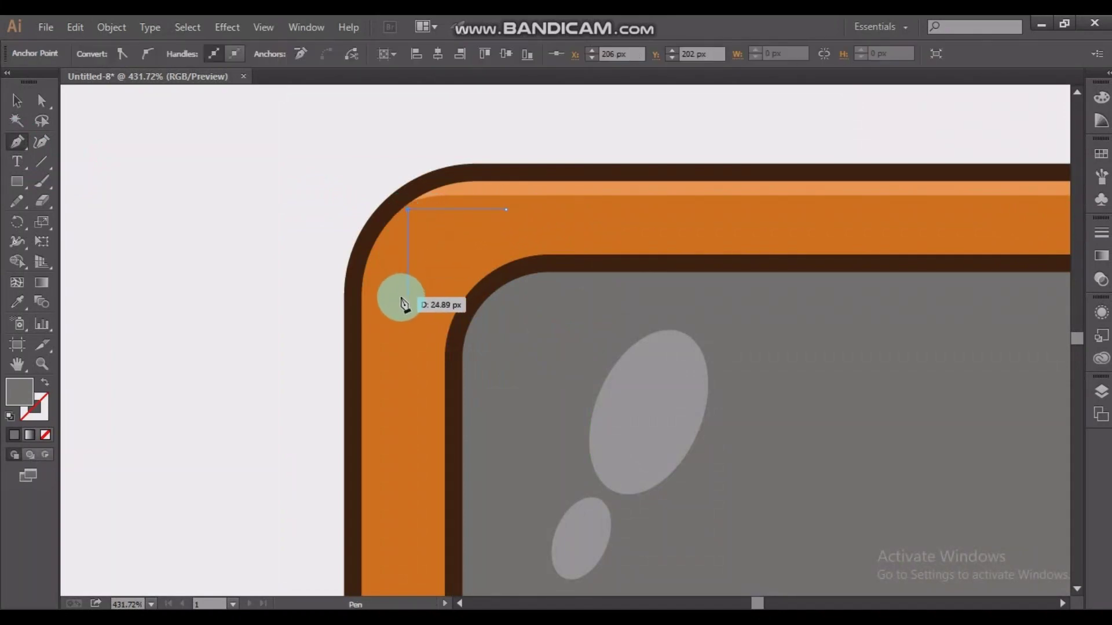
click(407, 296)
key(v)
click(429, 236)
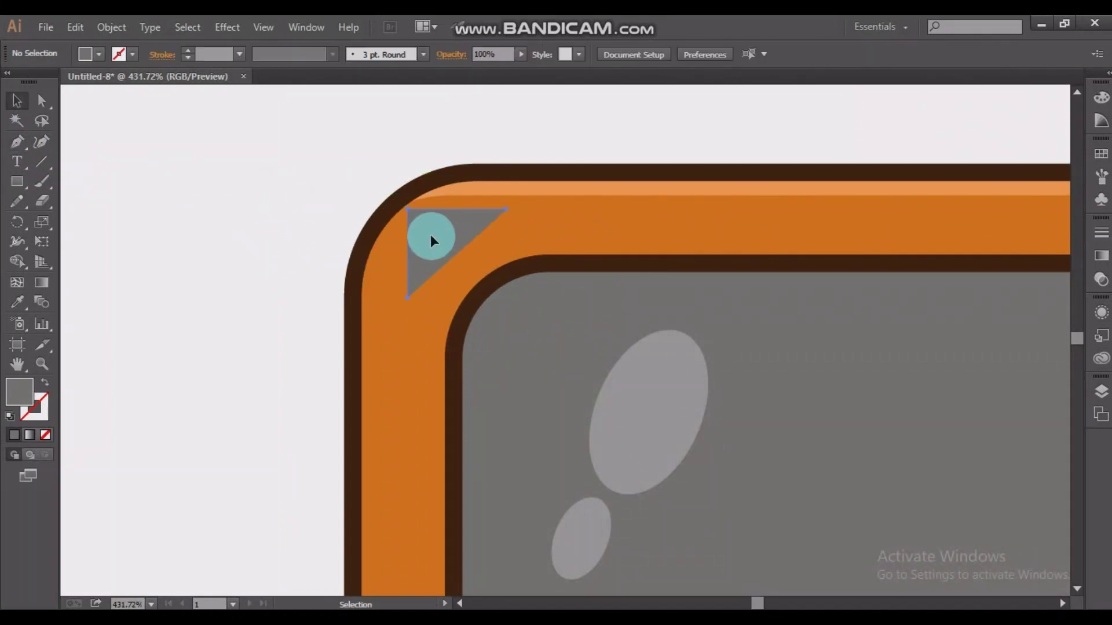
click(84, 54)
click(11, 80)
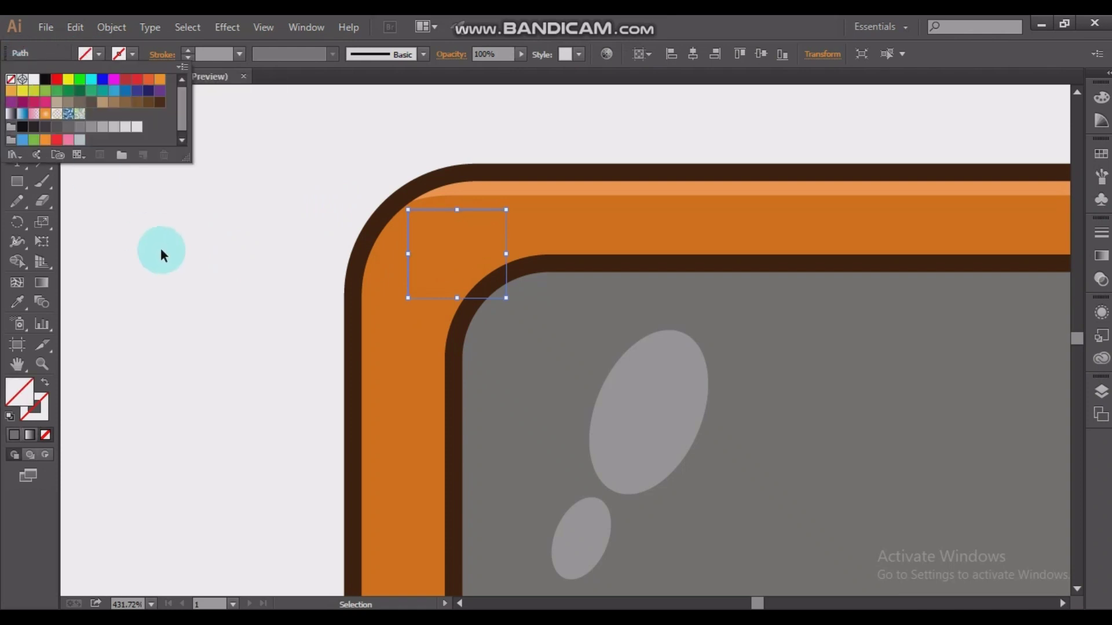
click(155, 117)
click(237, 325)
click(457, 246)
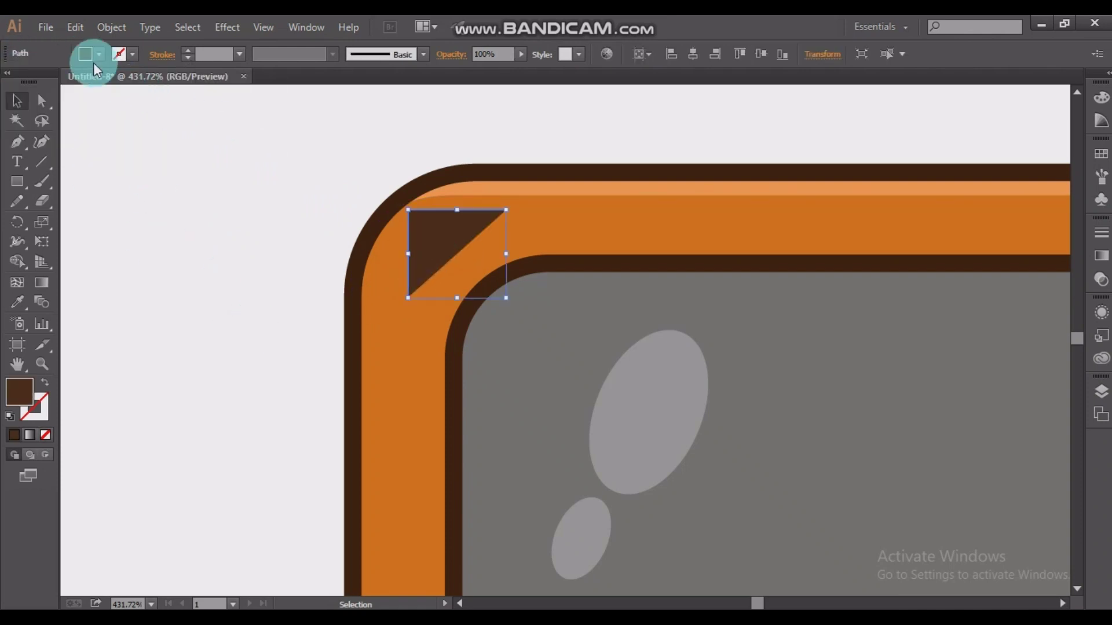
Remove the corner path's fill and give it a dark brown 5 pt stroke.
click(87, 55)
click(11, 80)
click(119, 54)
click(160, 104)
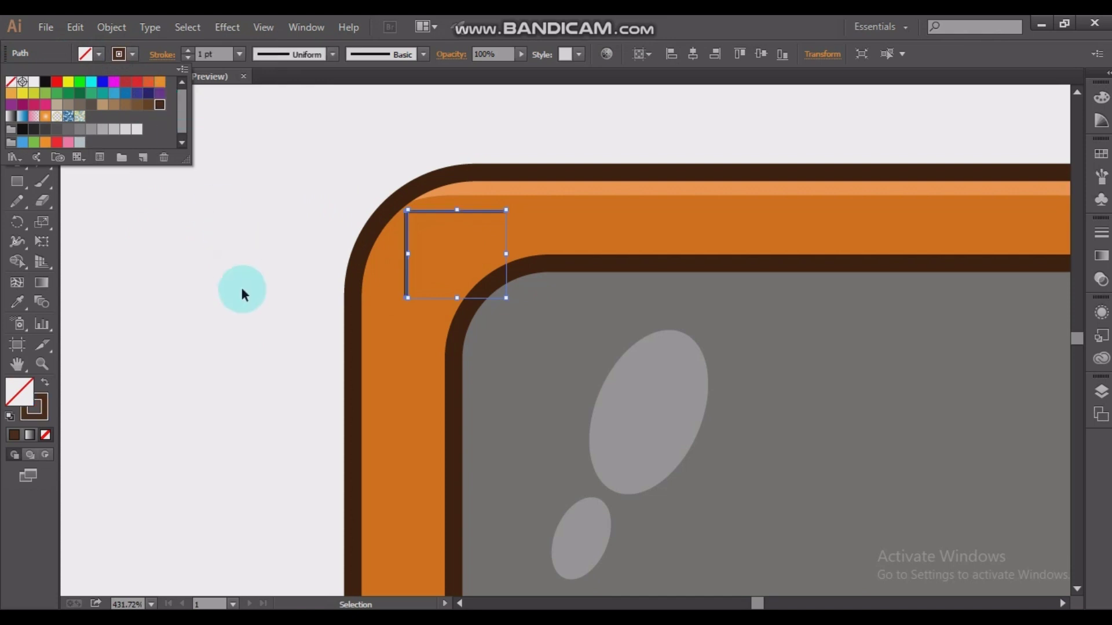
click(239, 298)
drag(224, 55, 151, 54)
text(5)
key(Return)
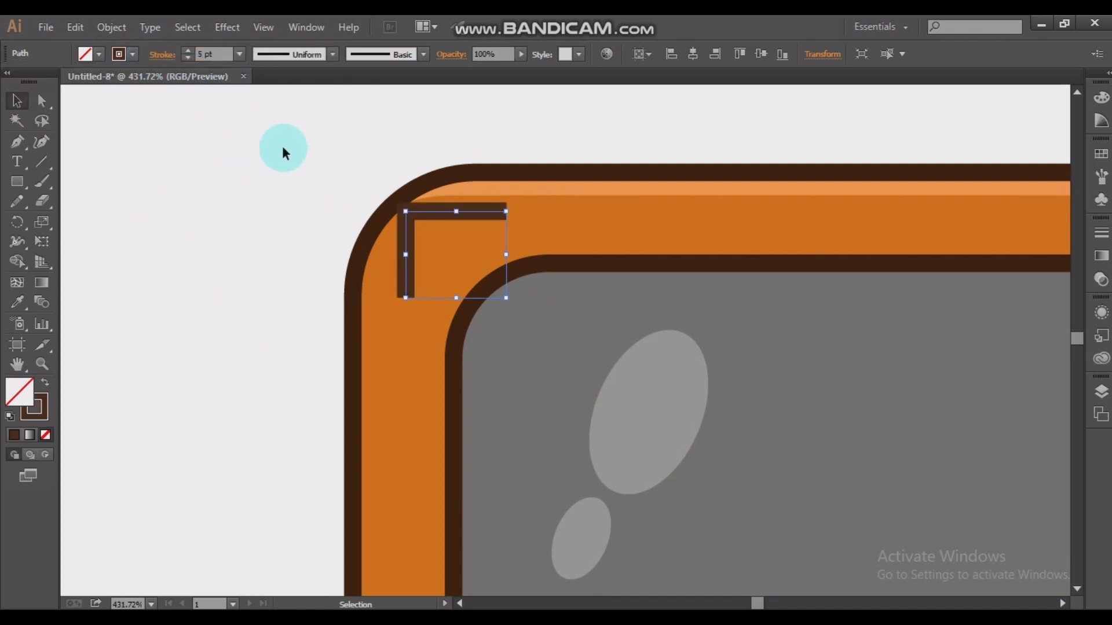
Apply the tapered elliptical width profile to the corner path and nudge it right and down, inward from the frame's outline.
click(380, 55)
click(281, 54)
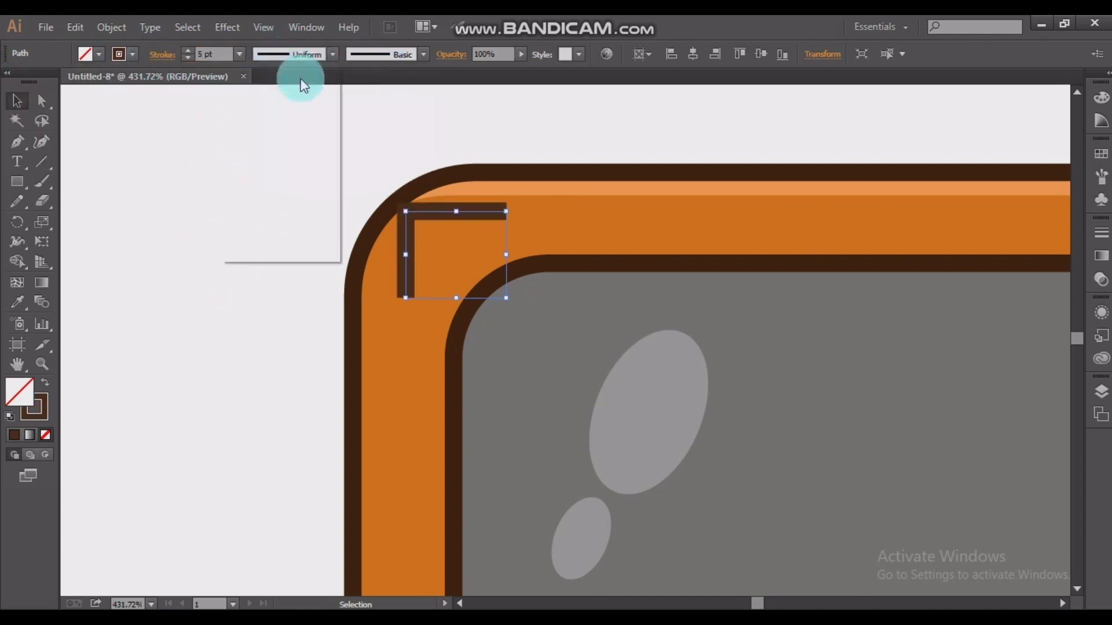
click(300, 106)
key(Right)
key(Right)
key(Right)
key(Right)
key(Down)
key(Down)
key(Down)
key(Down)
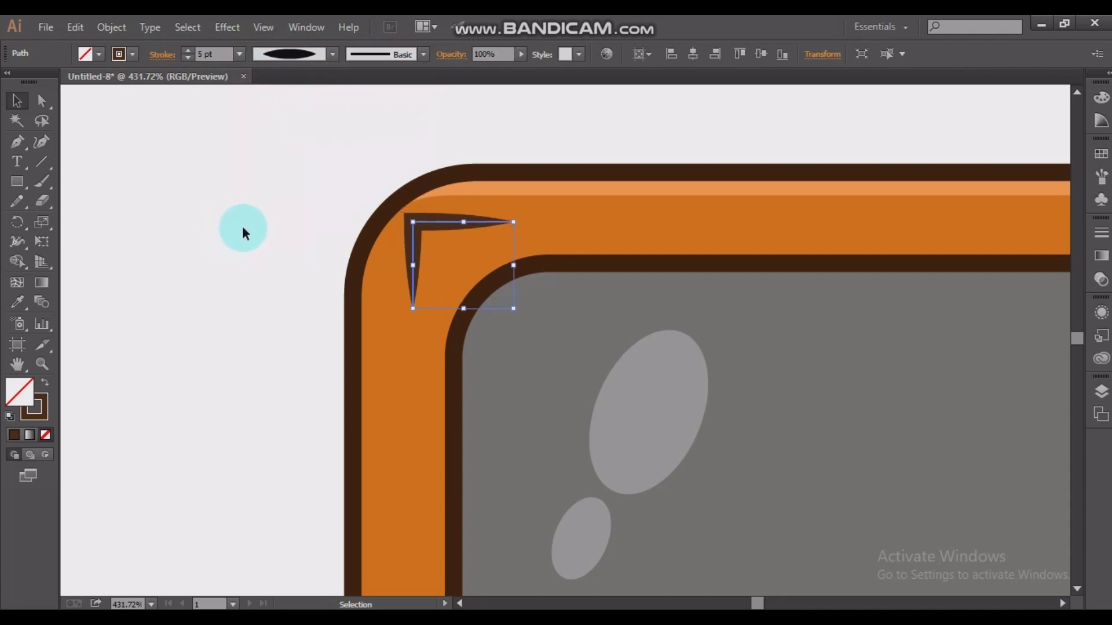
Set the corner path to a round join and round its bend fully into a curved accent line.
click(162, 54)
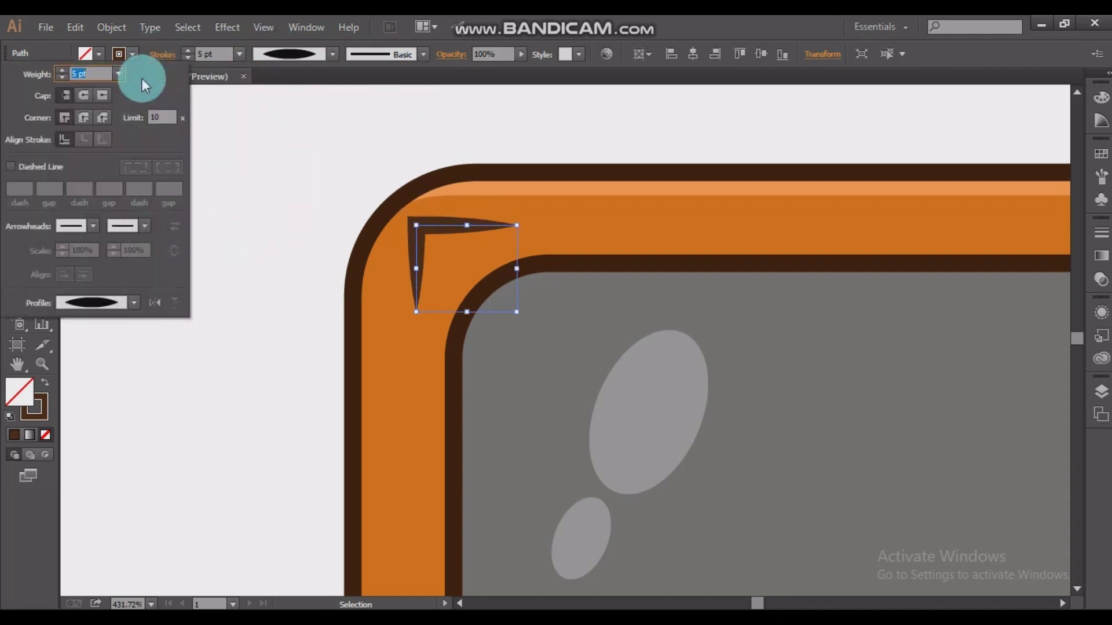
click(86, 124)
click(41, 101)
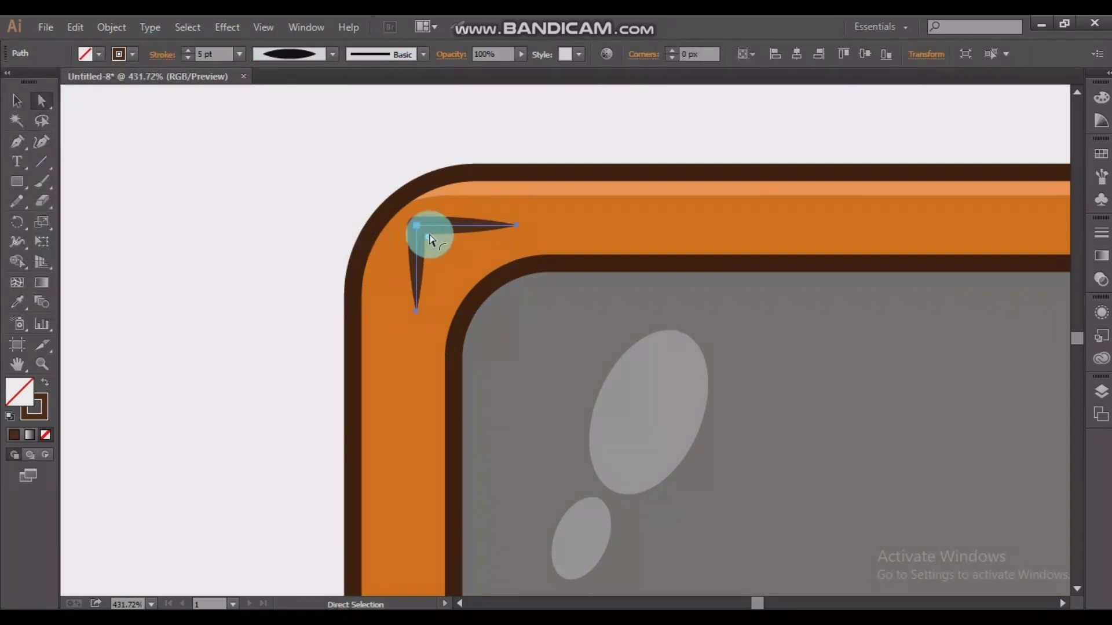
drag(429, 240, 499, 305)
key(v)
click(207, 203)
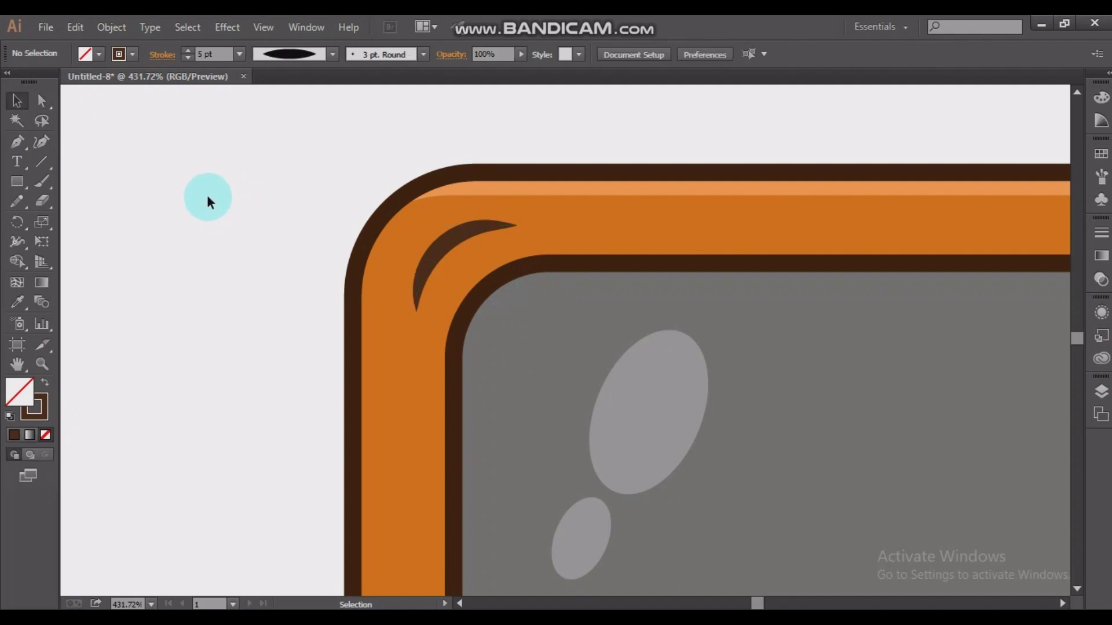
Draw a small rectangle on the television's top edge and round its two upper corners about 24 px into a dome.
key(ctrl+1)
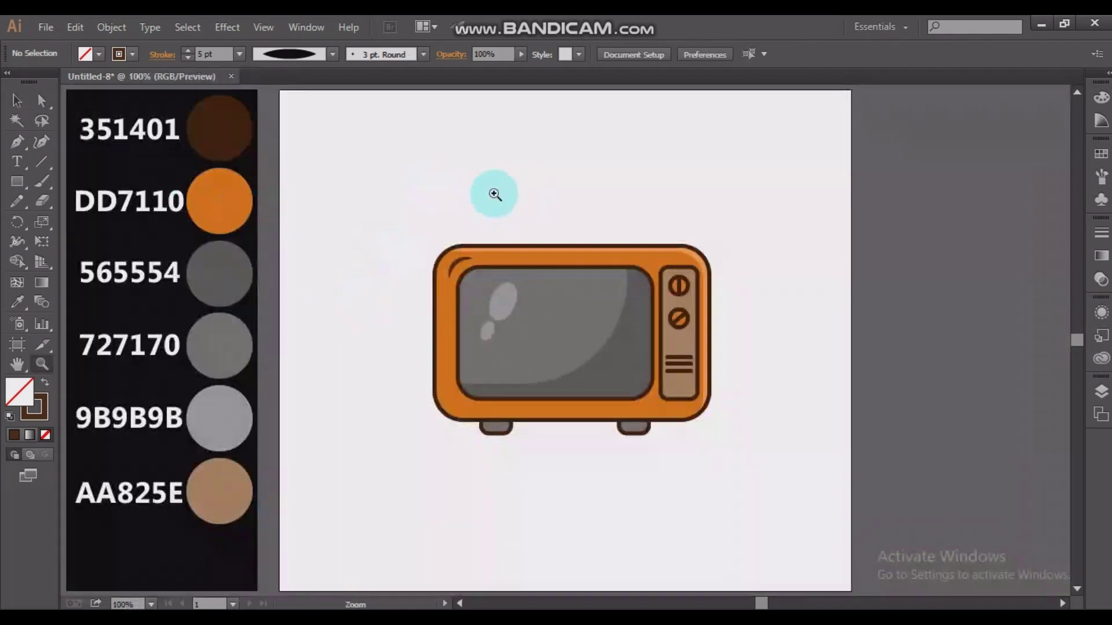
drag(435, 182, 727, 322)
click(17, 180)
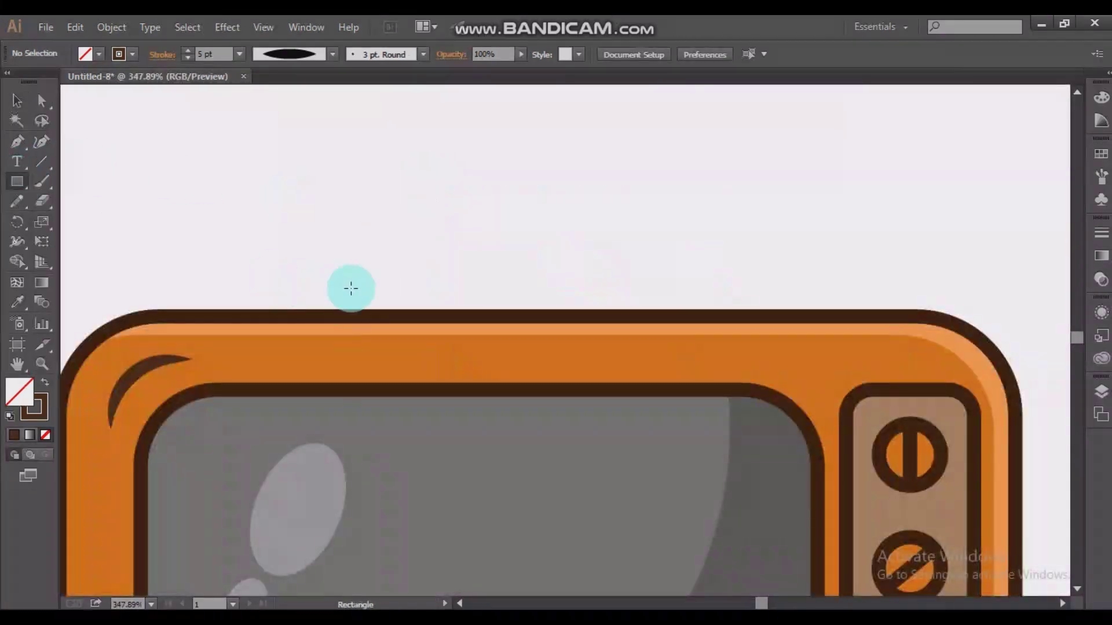
mouse_move(323, 315)
mouse_down()
mouse_move(486, 278)
mouse_move(459, 234)
mouse_up()
click(41, 100)
drag(294, 210, 509, 278)
drag(447, 243, 365, 318)
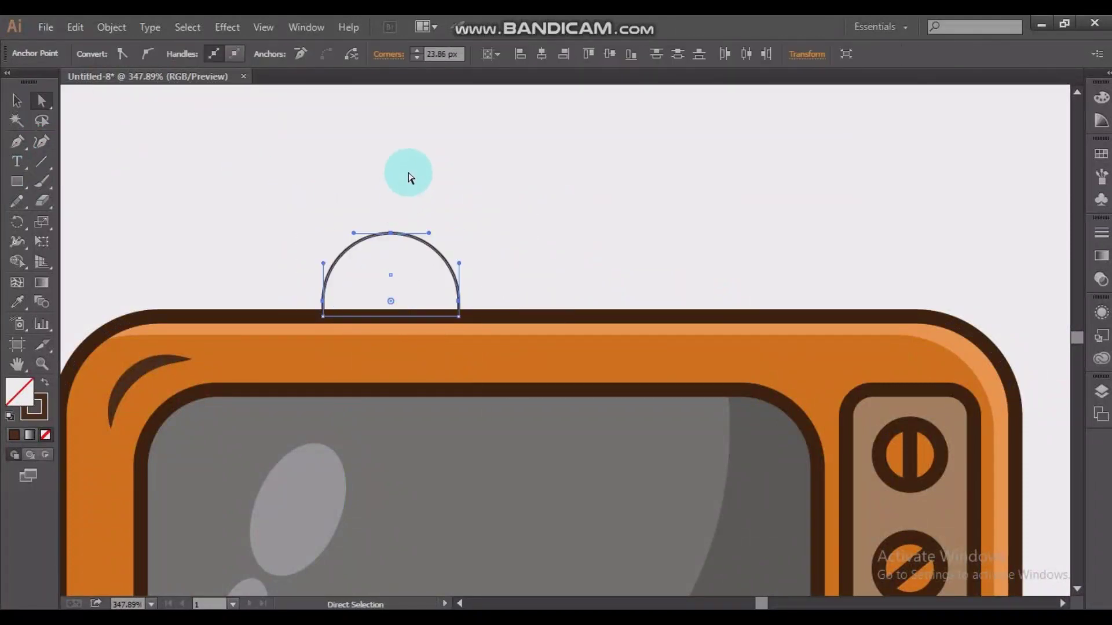
click(296, 187)
Give the dome outline a dark brown 5 pt stroke with no fill.
key(v)
drag(323, 218, 428, 261)
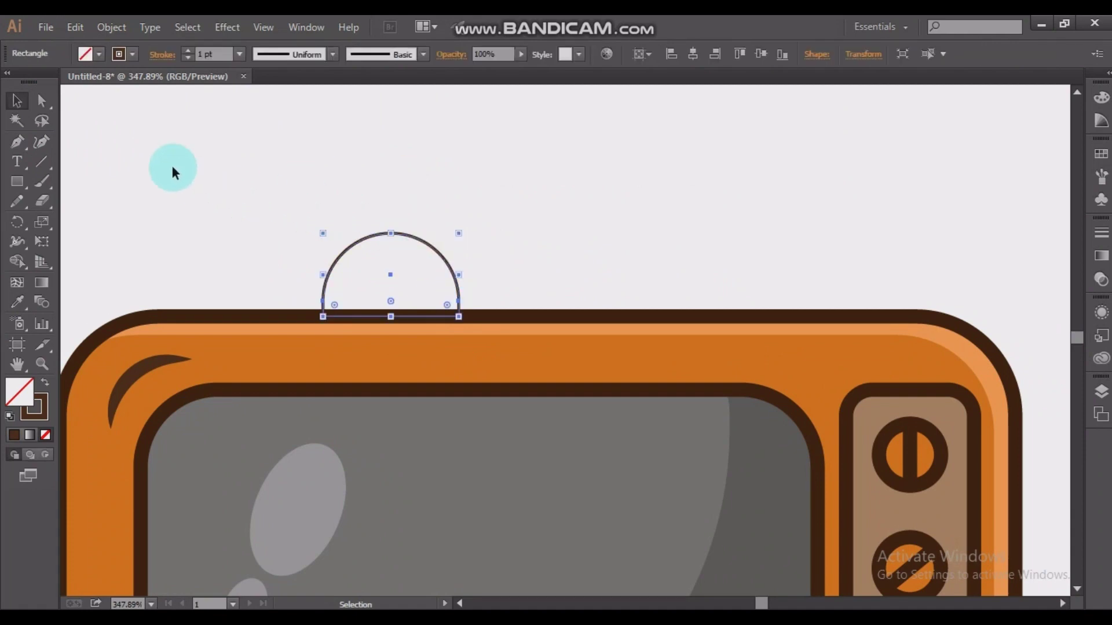
key(ctrl+1)
click(16, 302)
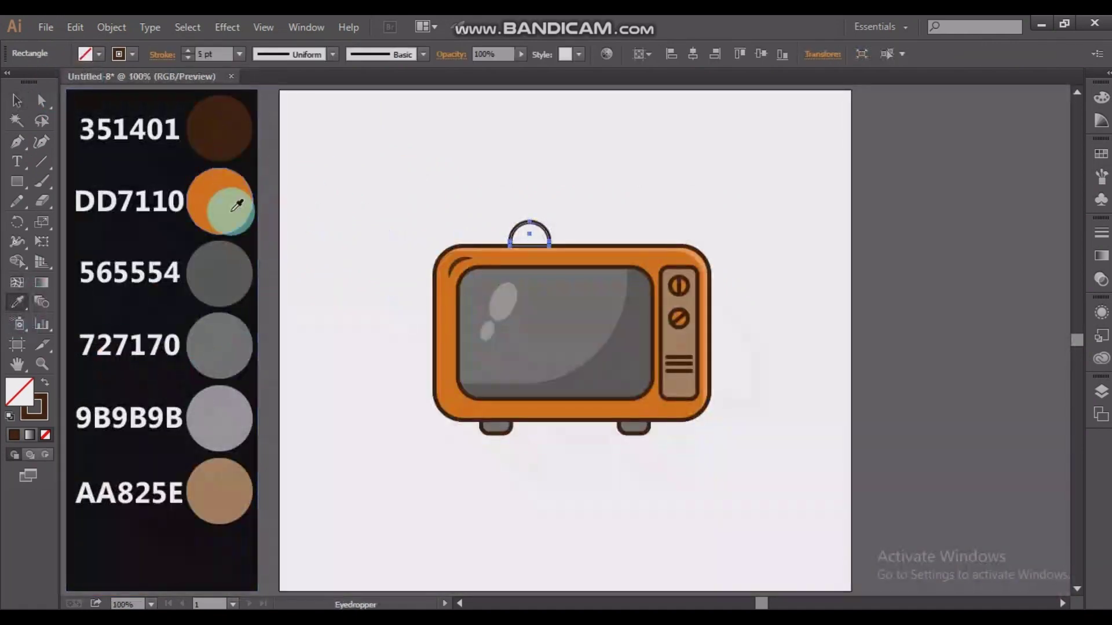
click(17, 100)
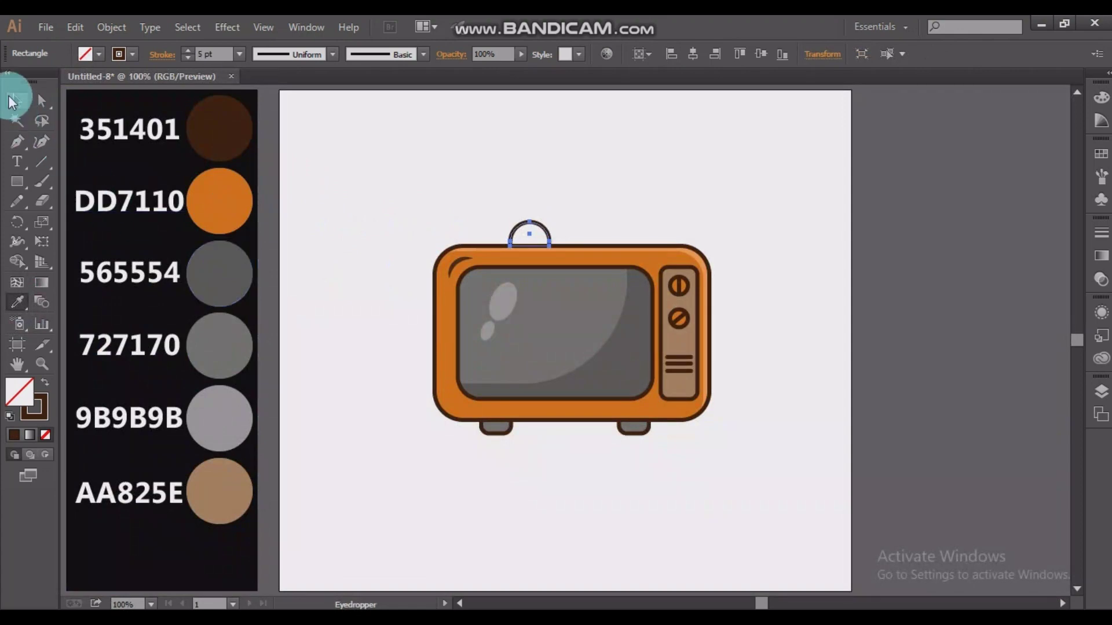
Paste a copy of the dome behind its outline and fill it with dark gray 565554, without a stroke.
click(73, 26)
click(128, 107)
click(74, 27)
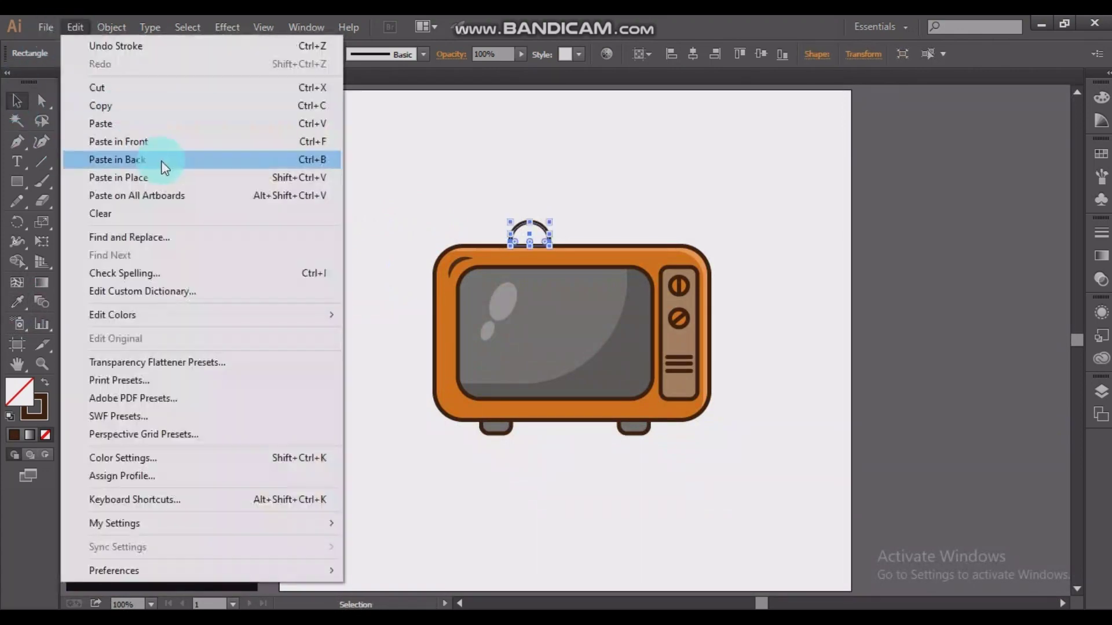
click(159, 161)
click(17, 302)
click(220, 272)
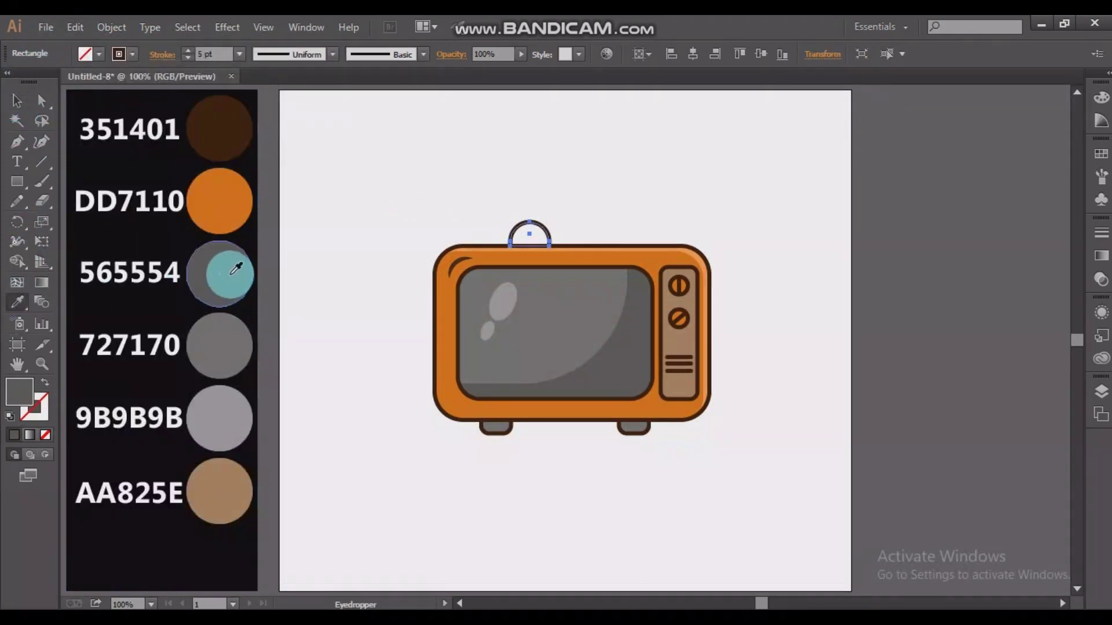
click(17, 100)
click(472, 170)
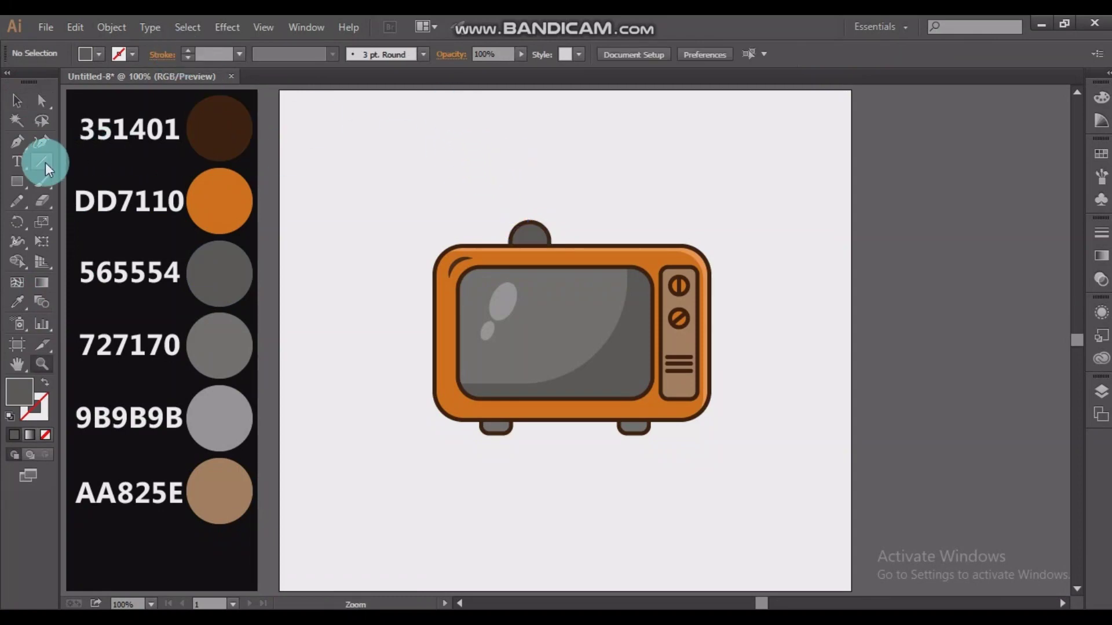
Draw a zigzag antenna path with the Pen tool rising up and right from the top of the dome.
click(17, 141)
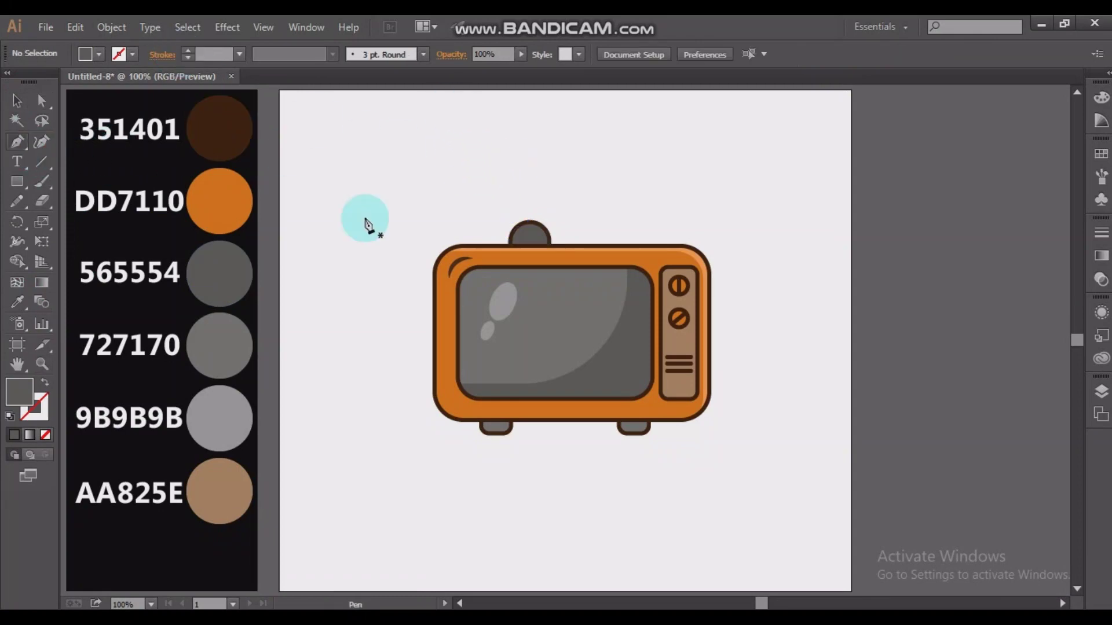
click(529, 222)
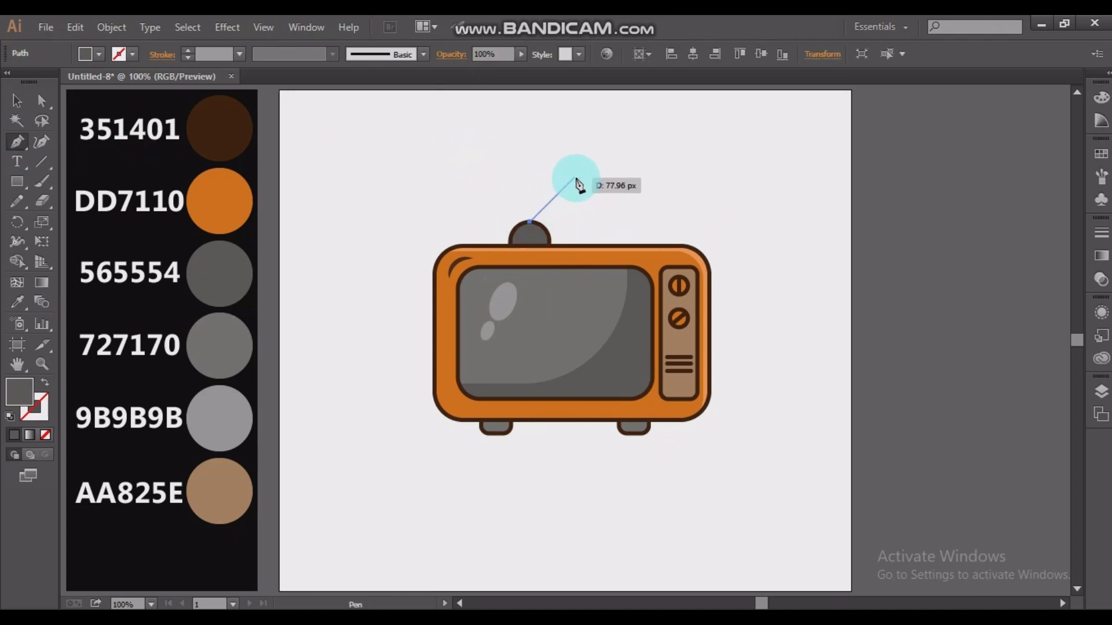
click(574, 178)
click(548, 176)
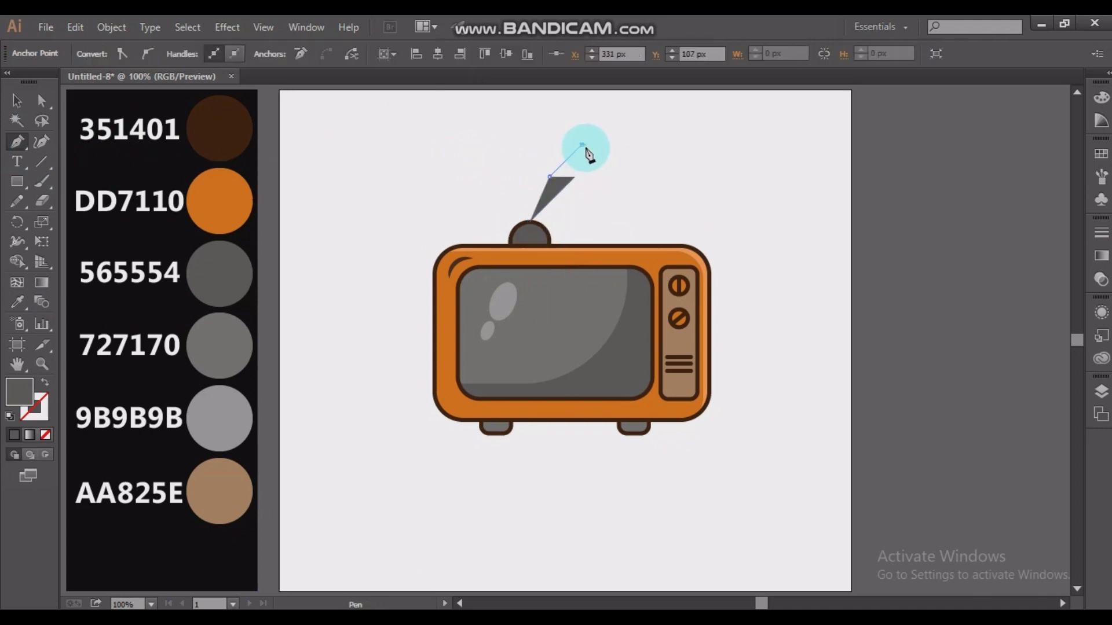
click(583, 146)
key(v)
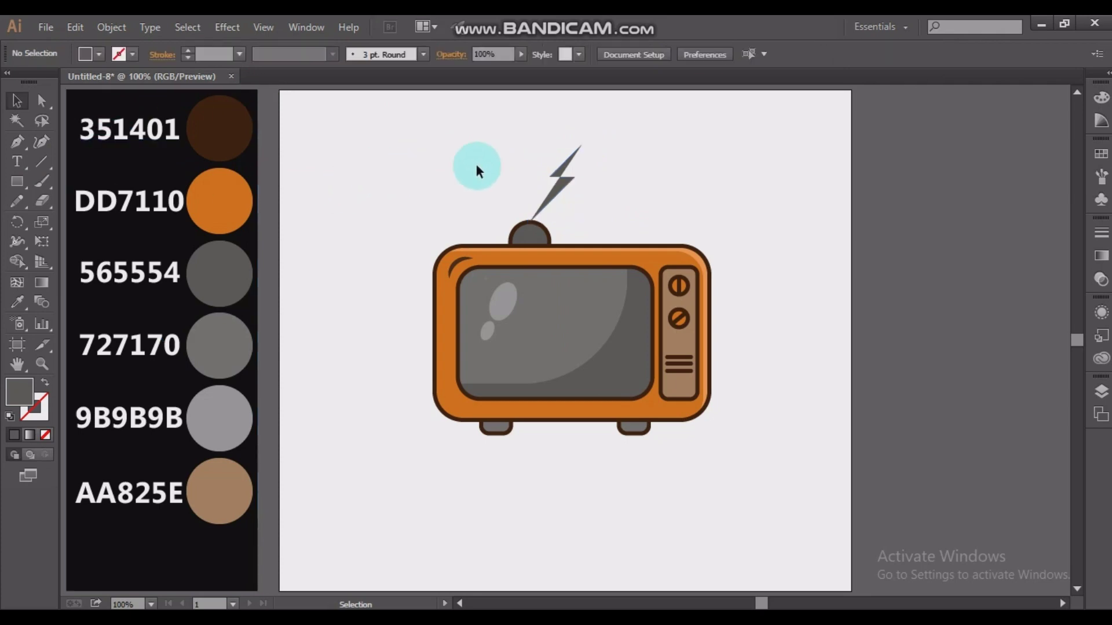
Remove the antenna path's fill and give it a 5 pt stroke in dark brown 351401.
click(87, 54)
click(11, 81)
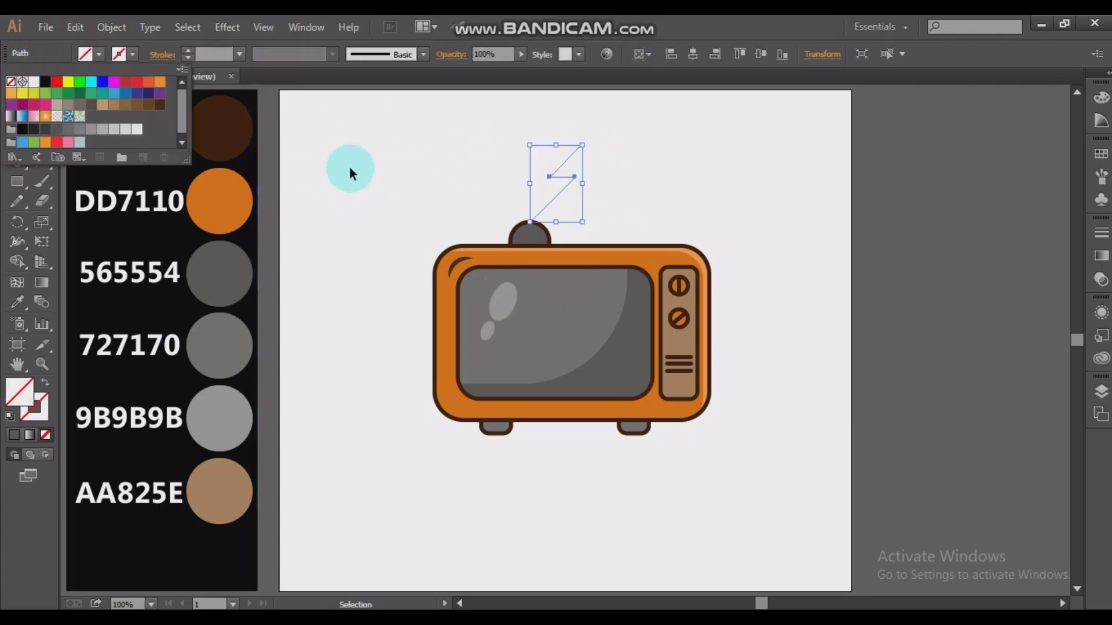
click(397, 170)
click(17, 302)
click(220, 128)
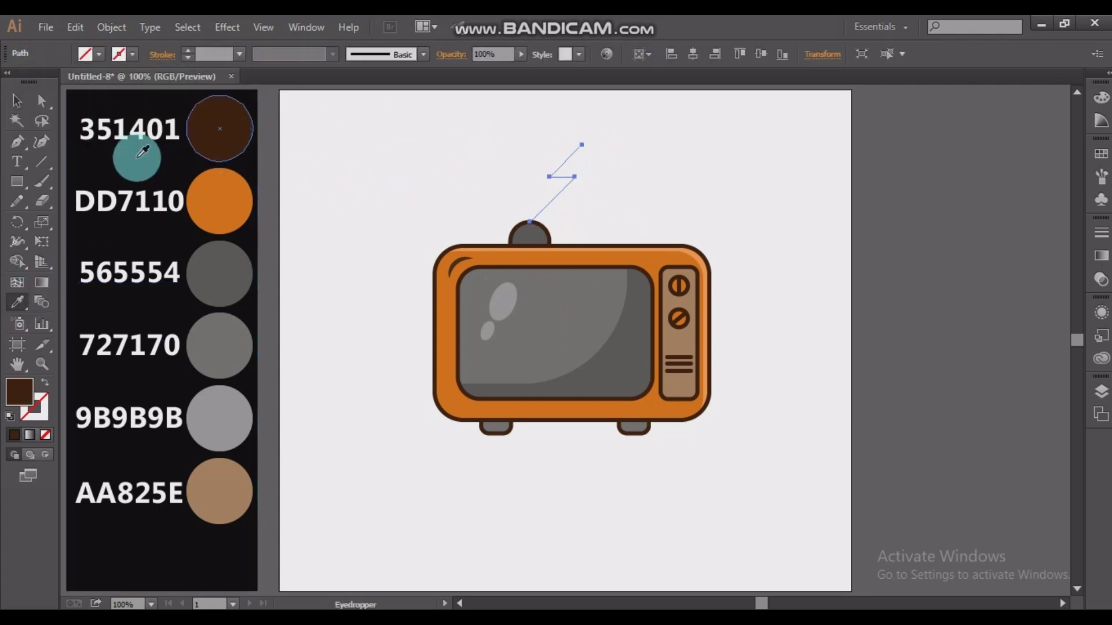
click(47, 382)
click(17, 100)
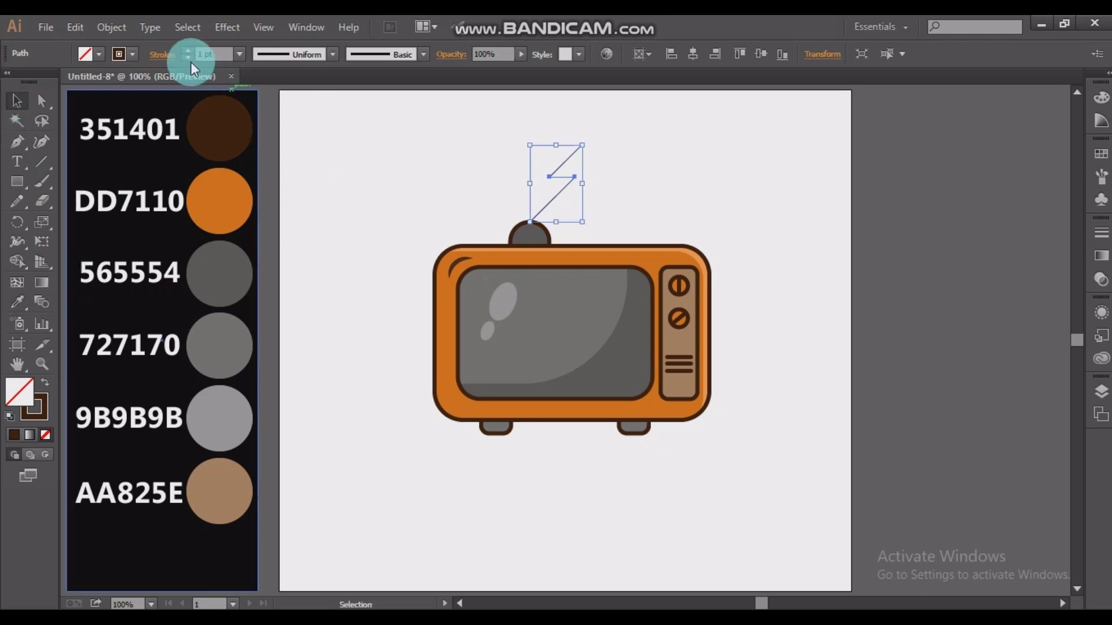
click(204, 54)
key(Return)
click(436, 163)
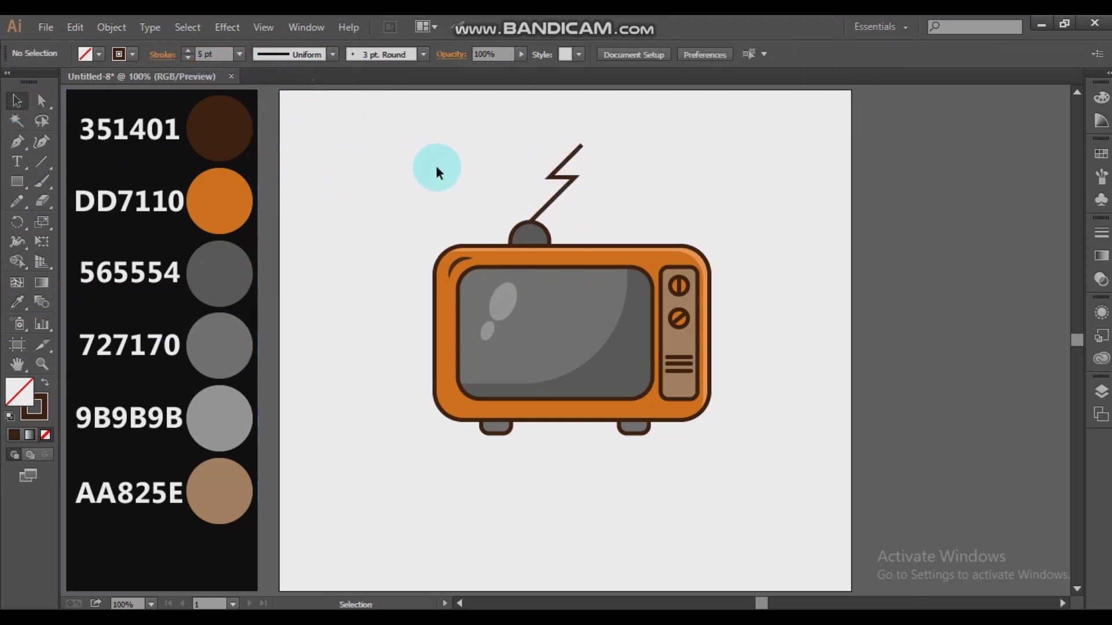
Draw a small circle with the Ellipse tool, centered on the antenna's upper end.
click(18, 181)
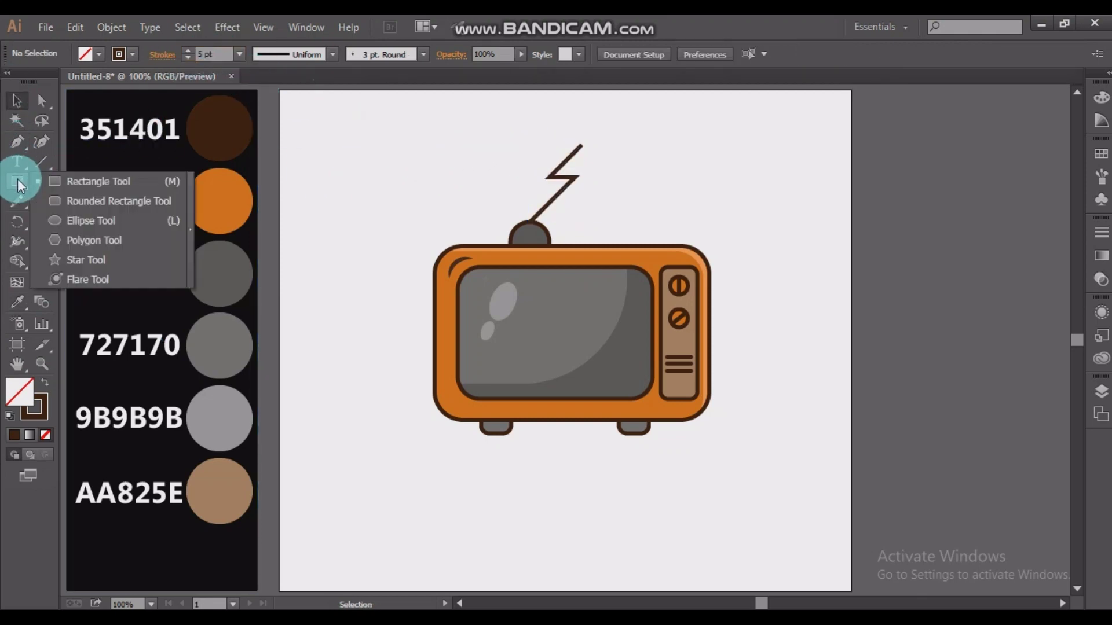
click(92, 220)
key(z)
drag(560, 120, 621, 181)
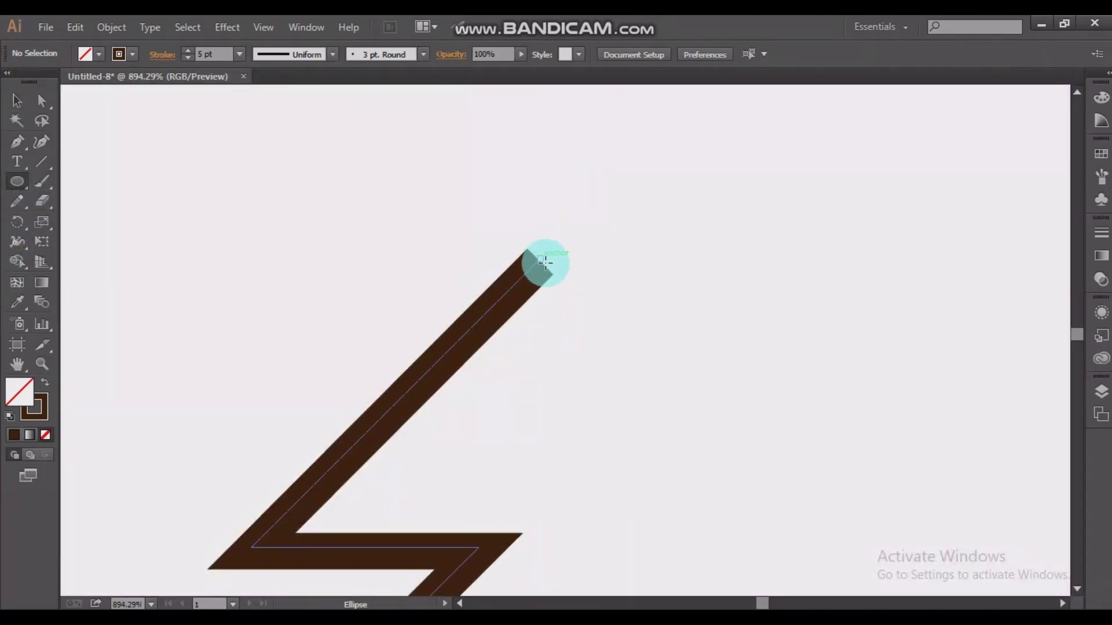
drag(545, 262, 596, 310)
key(v)
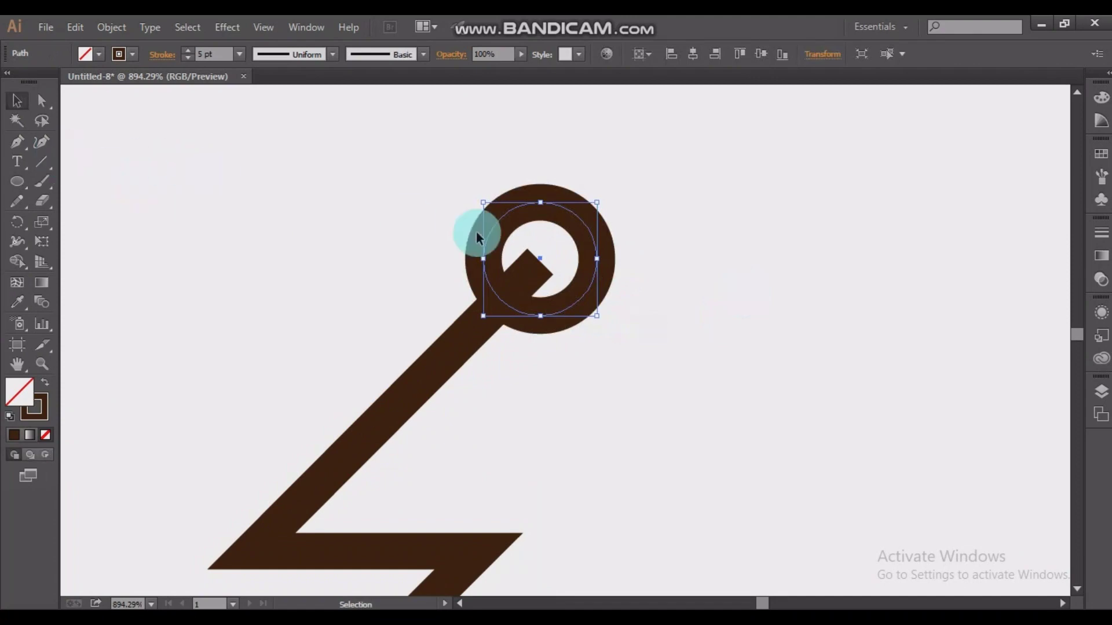
key(ctrl+1)
click(17, 302)
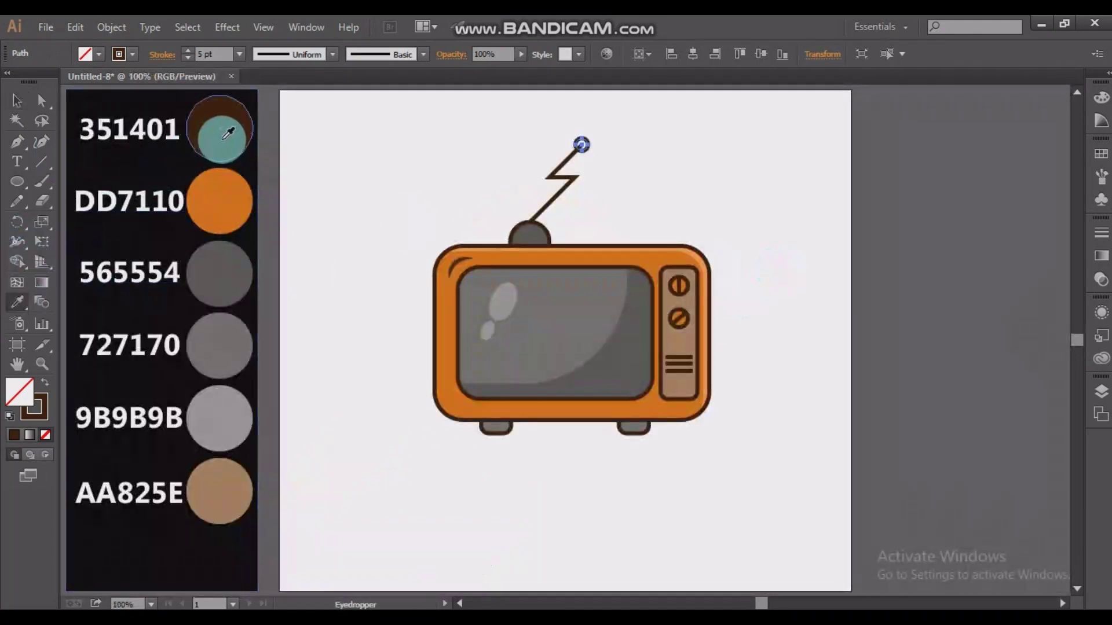
click(228, 204)
click(17, 101)
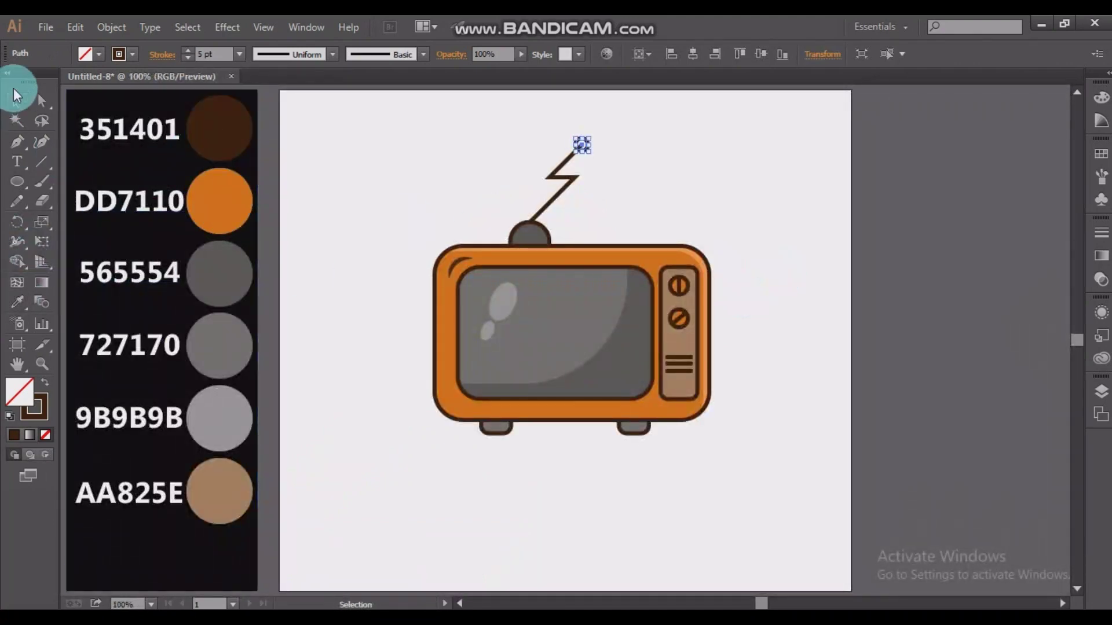
Paste a copy of the antenna tip circle in front and fill it with dark brown 351401, without a stroke.
click(76, 27)
click(110, 105)
click(78, 28)
click(167, 142)
click(29, 195)
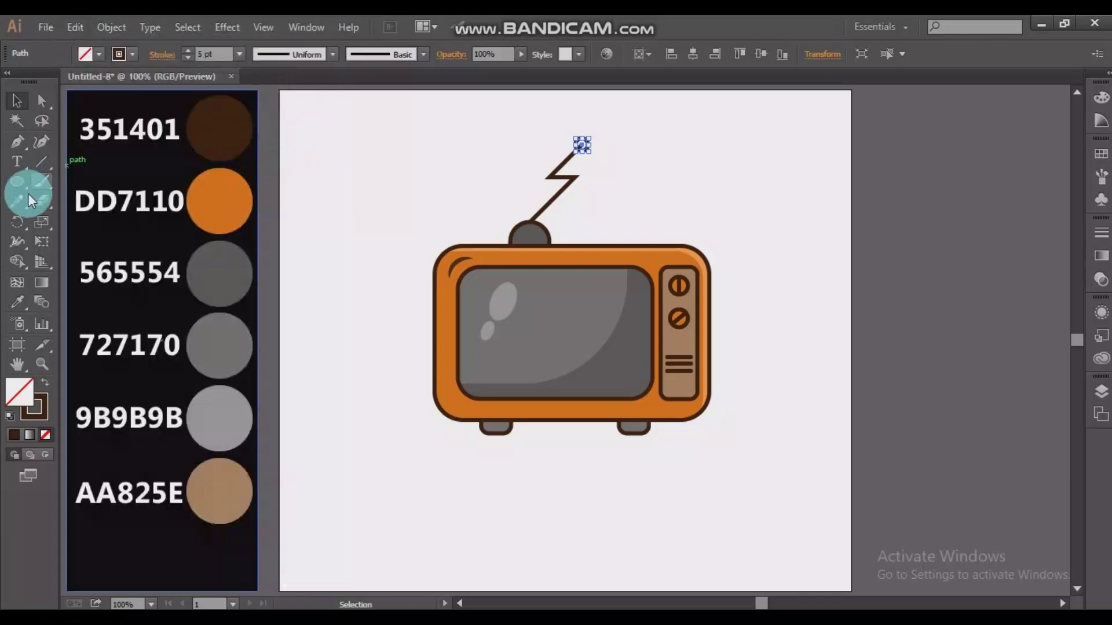
click(17, 302)
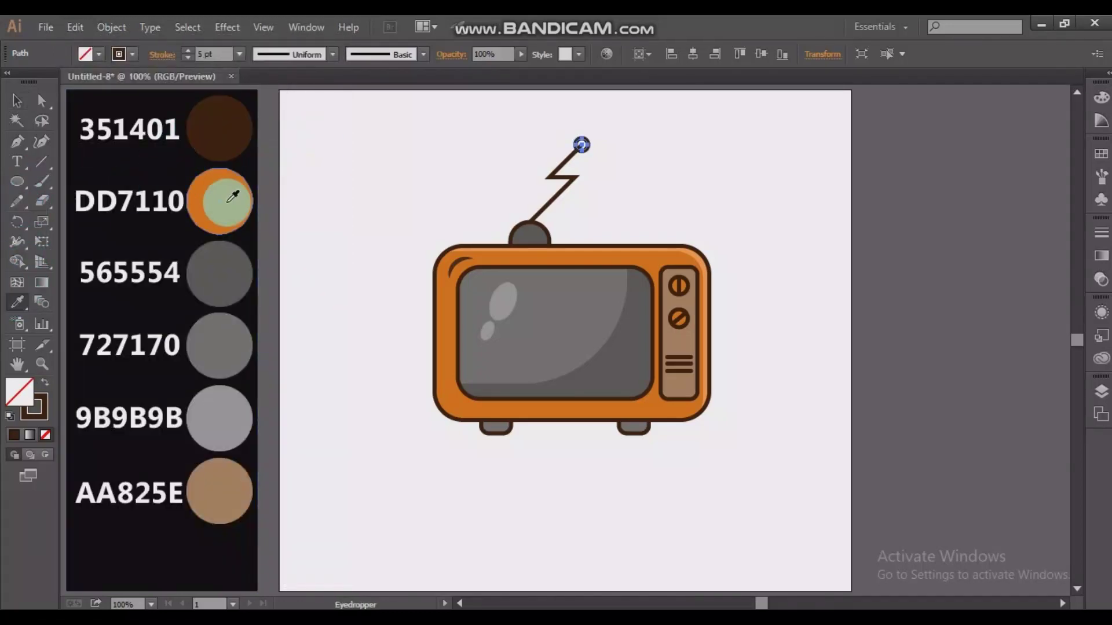
click(213, 187)
click(218, 129)
click(17, 100)
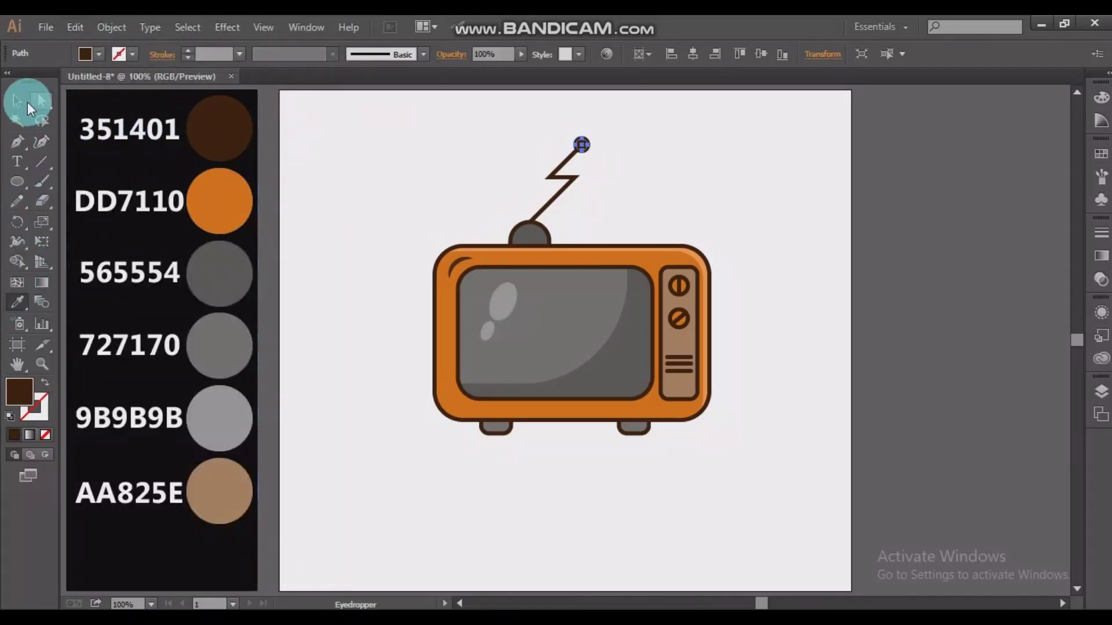
click(399, 160)
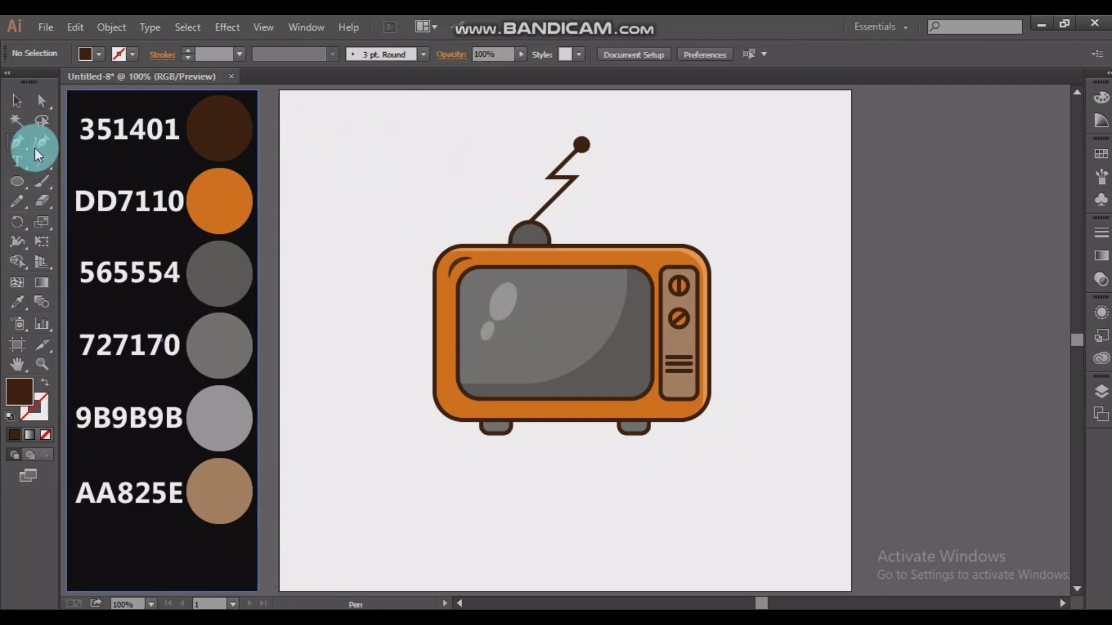
Draw a short straight antenna up and left from the dome's top with the Pen tool and duplicate the outlined circle onto its end.
click(527, 222)
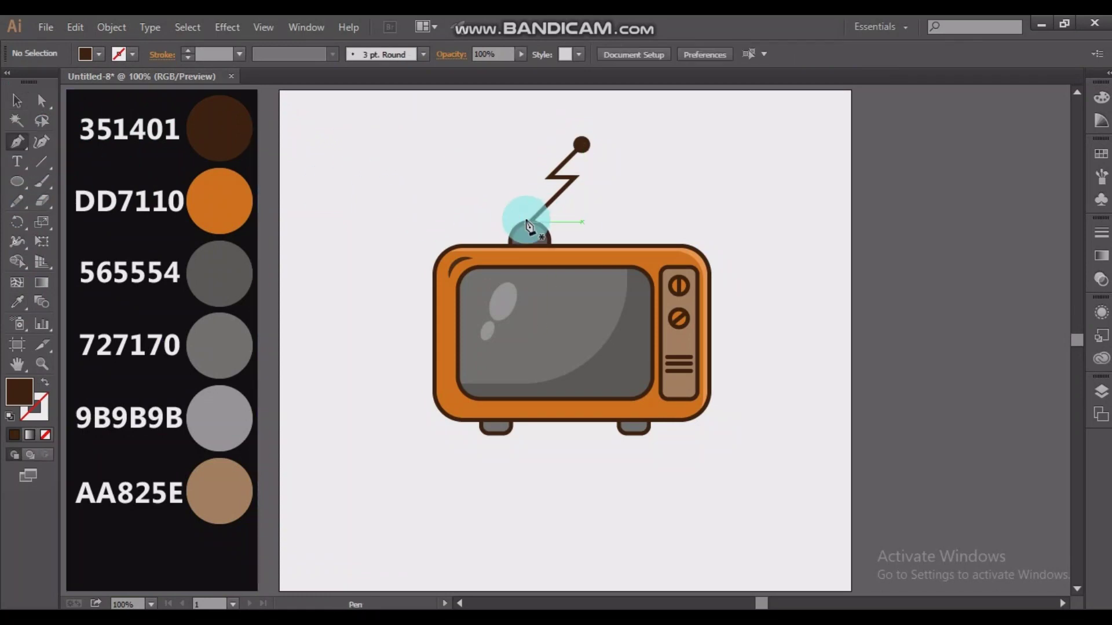
click(516, 168)
ctrl+click(476, 176)
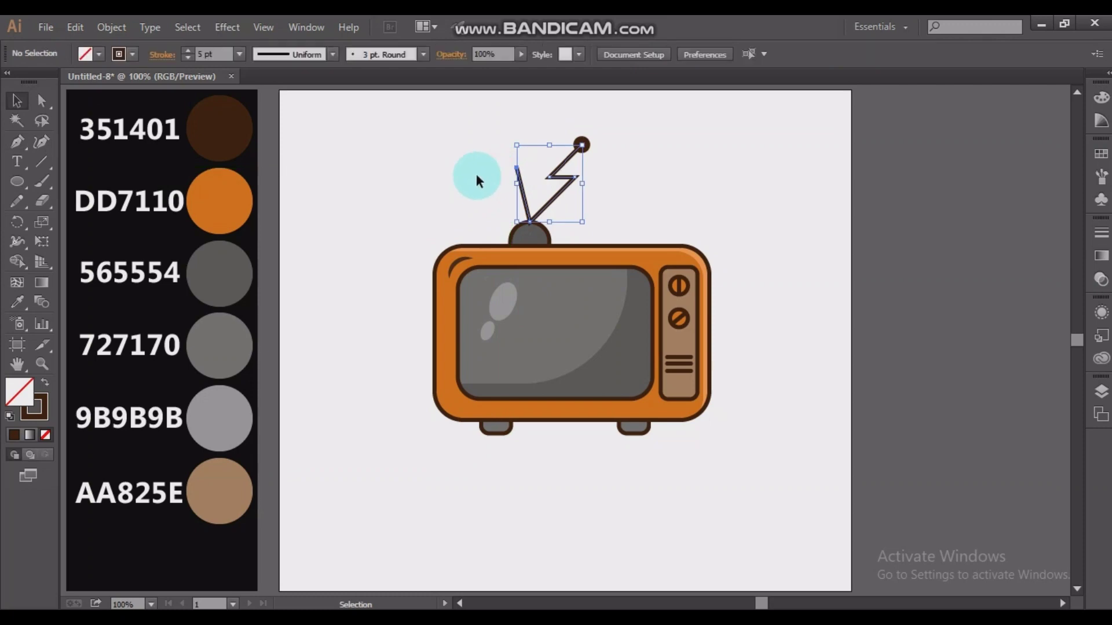
drag(582, 144, 515, 172)
click(495, 148)
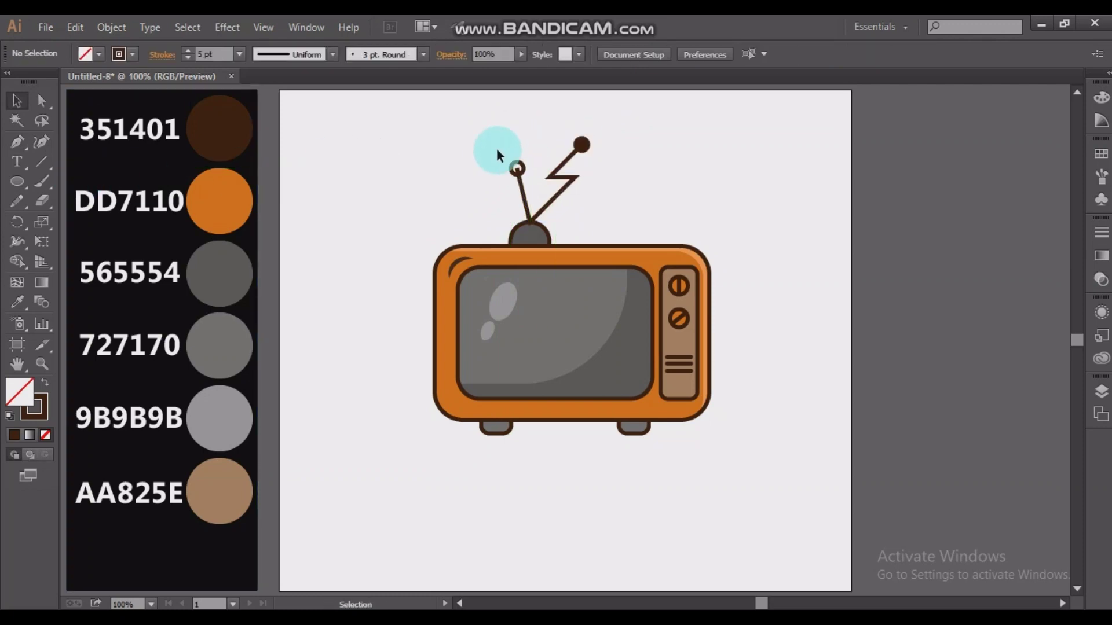
Copy the outlined circle at the tip of the short straight antenna.
click(518, 167)
click(77, 28)
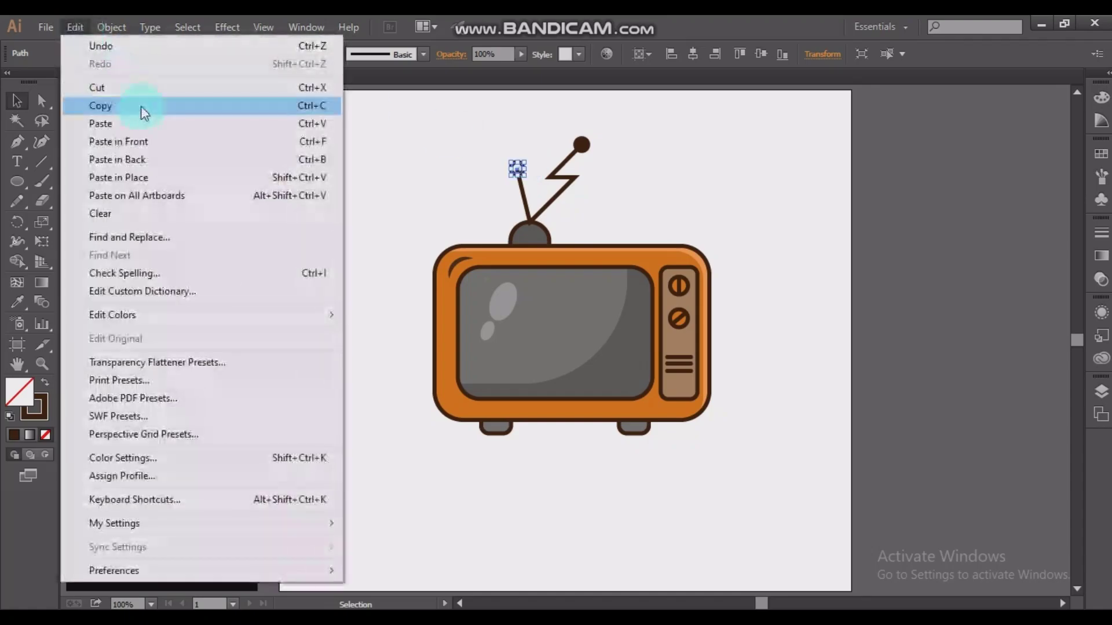